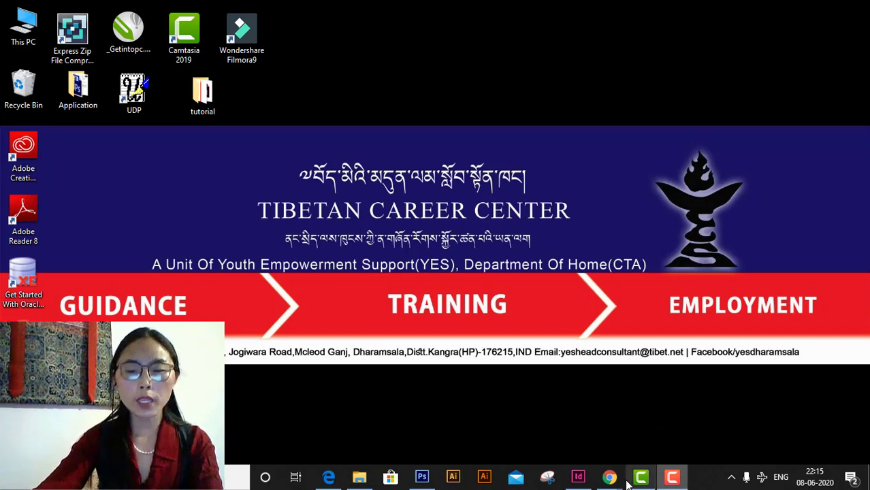
# Step: Switch to Adobe InDesign
pyautogui.click(578, 478)
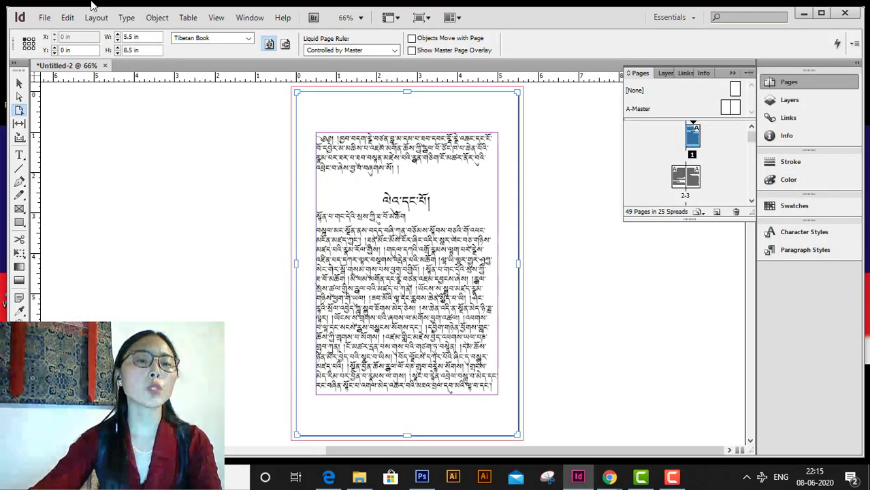
pyautogui.click(42, 21)
pyautogui.moveTo(51, 33)
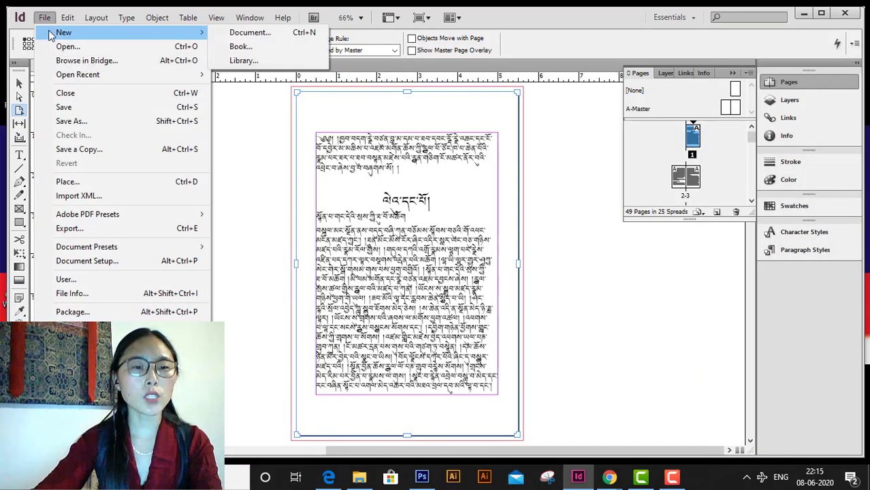
pyautogui.click(251, 34)
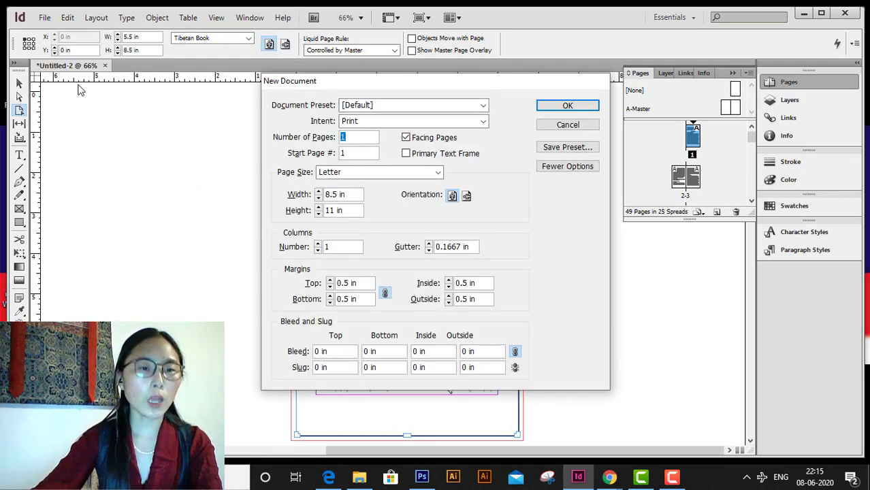
pyautogui.click(585, 125)
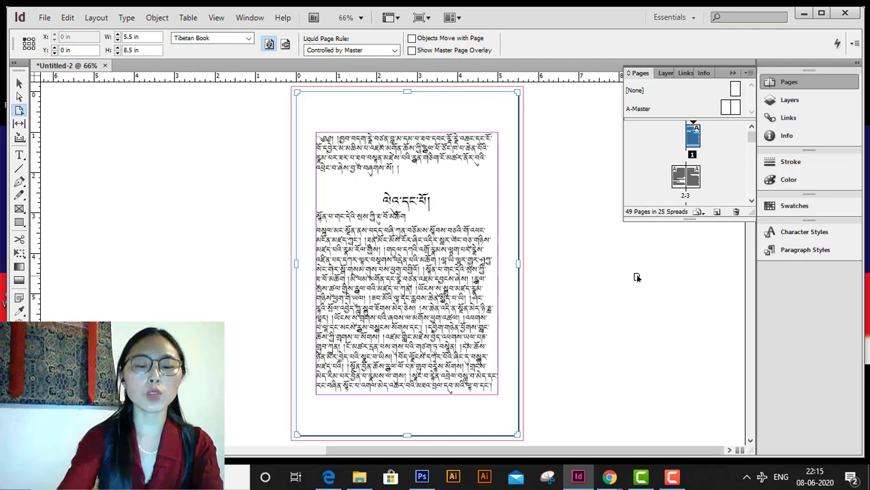
pyautogui.click(42, 17)
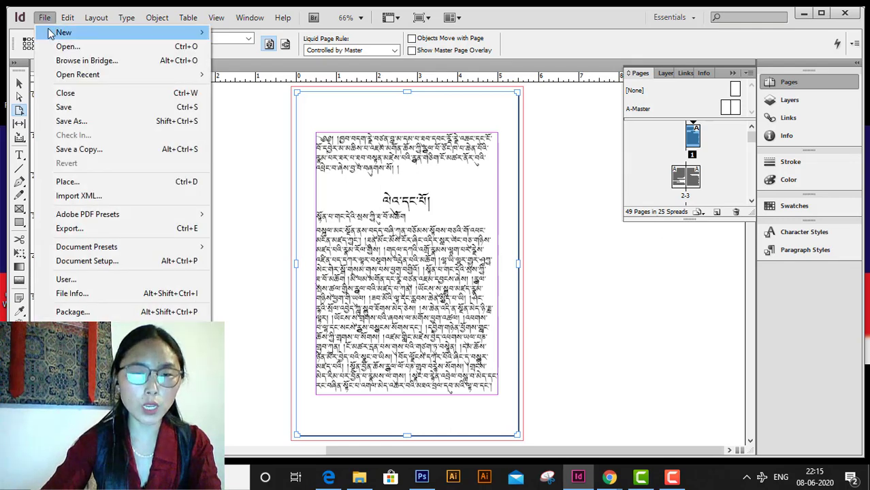
pyautogui.moveTo(71, 34)
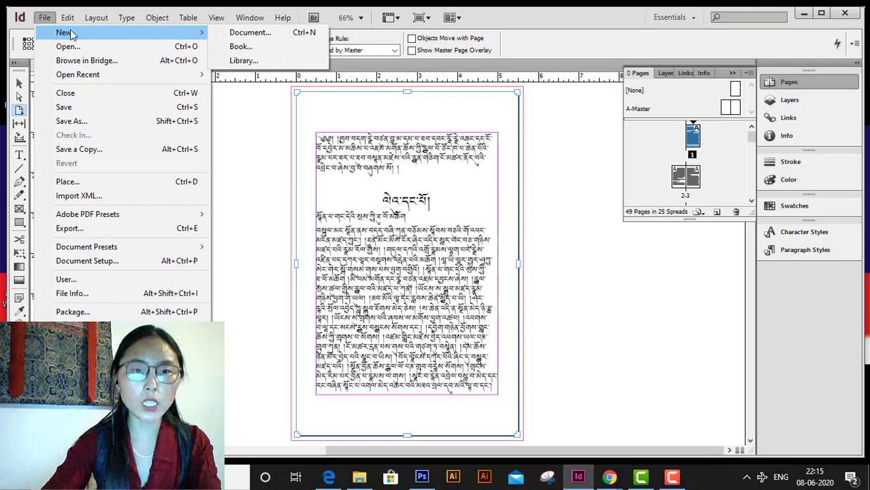
pyautogui.click(269, 137)
# Step: Create a new document from the Tibetan Book preset with portrait orientation, 5.5 in wide by 8.5 in high
pyautogui.press('v')
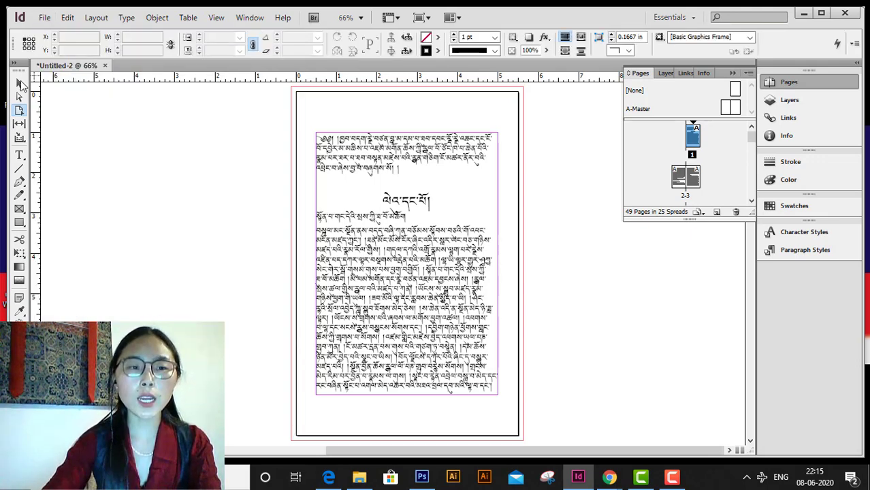
pyautogui.hotkey('ctrl', 'n')
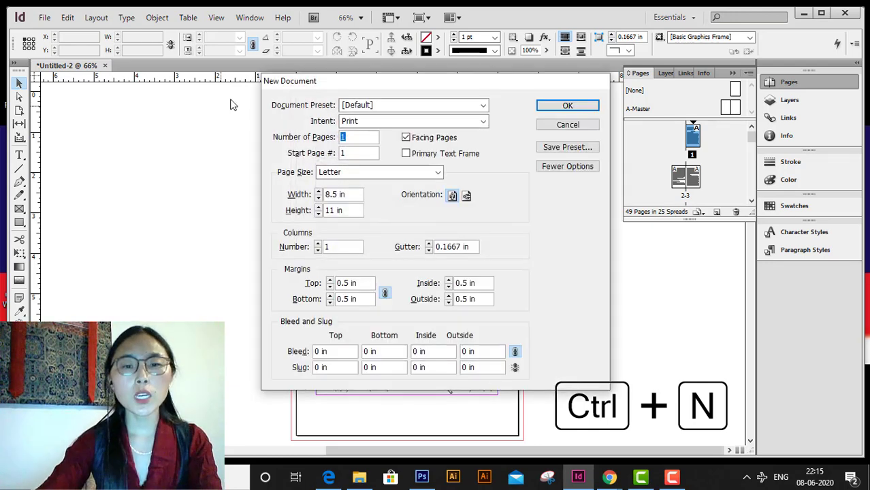
pyautogui.click(483, 106)
pyautogui.click(433, 150)
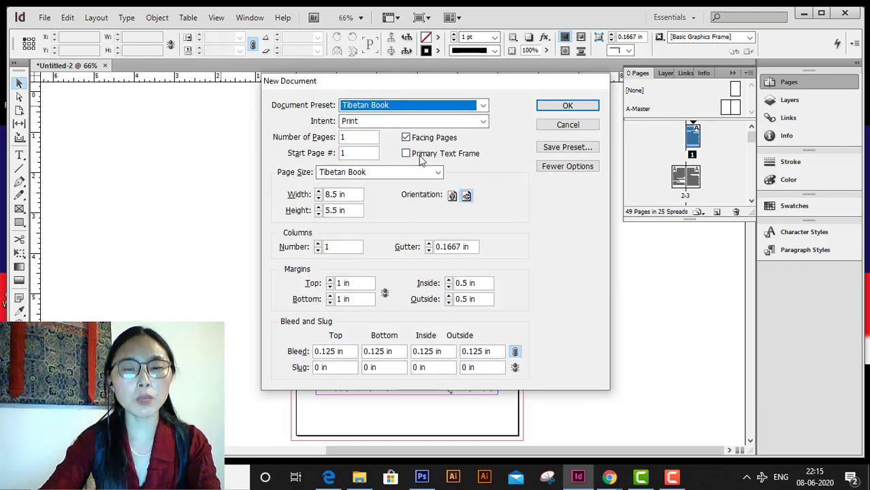
pyautogui.click(452, 196)
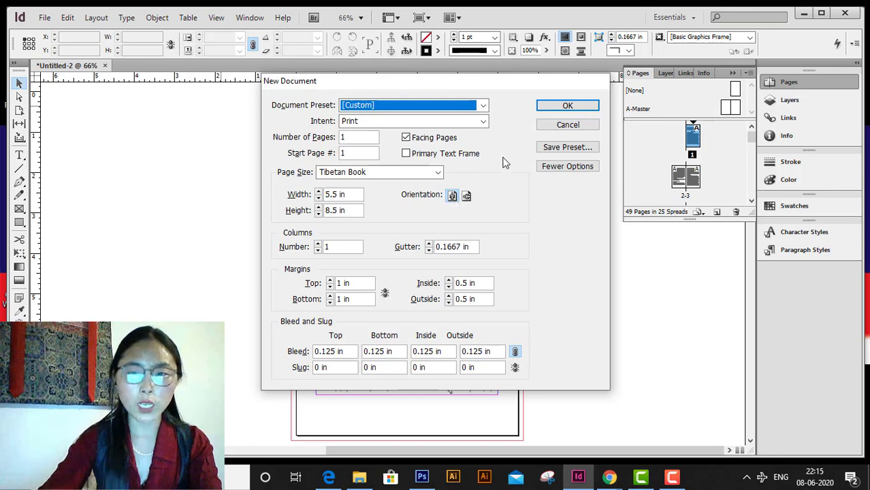
pyautogui.click(569, 106)
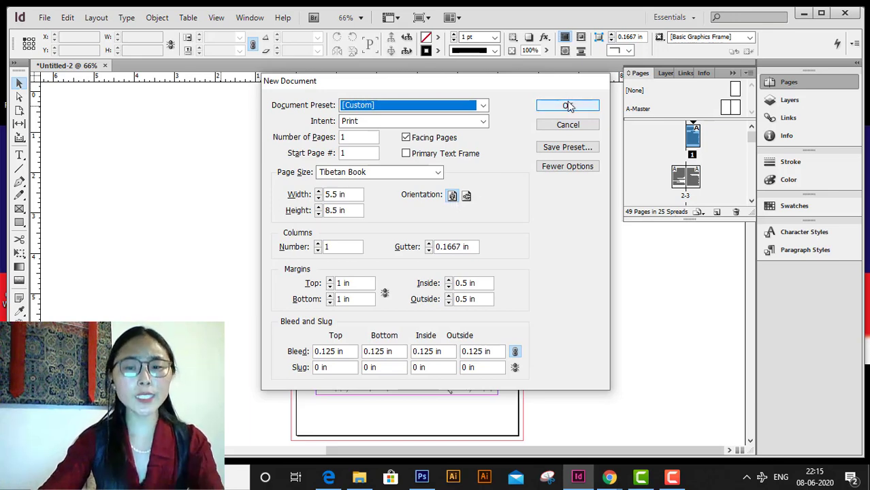
pyautogui.click(576, 107)
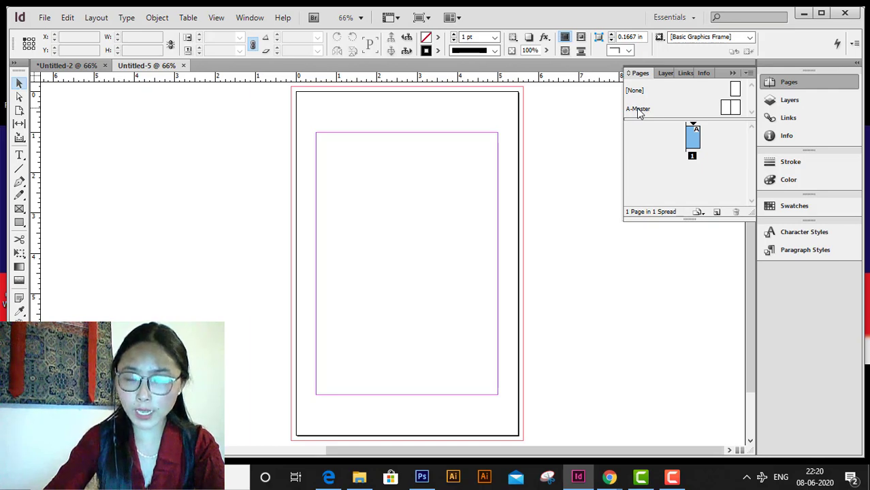
# Step: Open the A-Master spread and add a two-page master with prefix B, based on [None], in Tibetan Book size
pyautogui.doubleClick(638, 110)
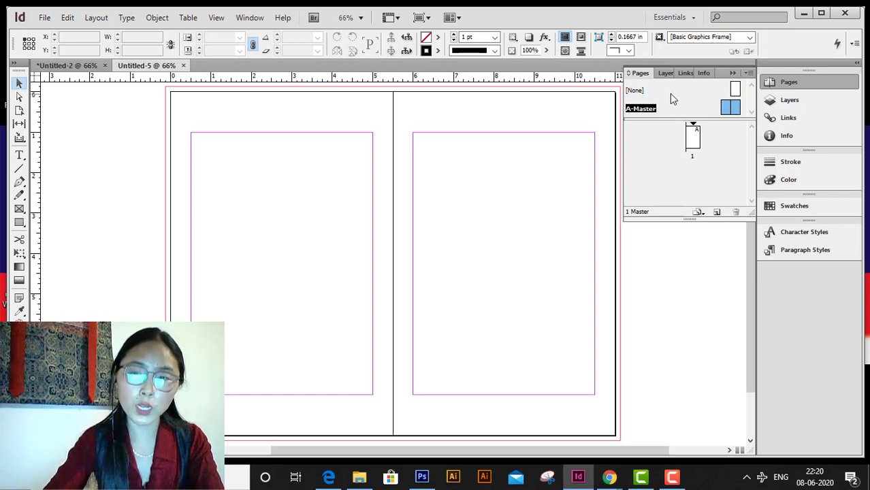
pyautogui.rightClick(678, 113)
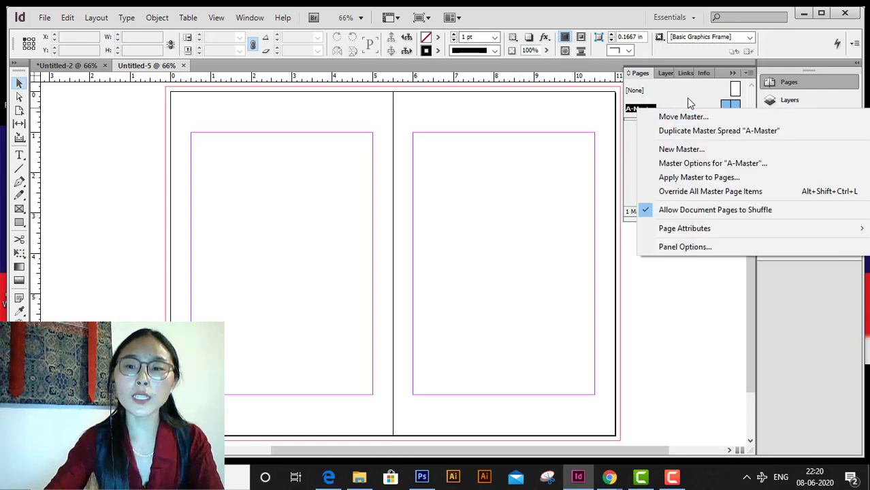
pyautogui.click(686, 98)
pyautogui.click(685, 107)
pyautogui.rightClick(686, 107)
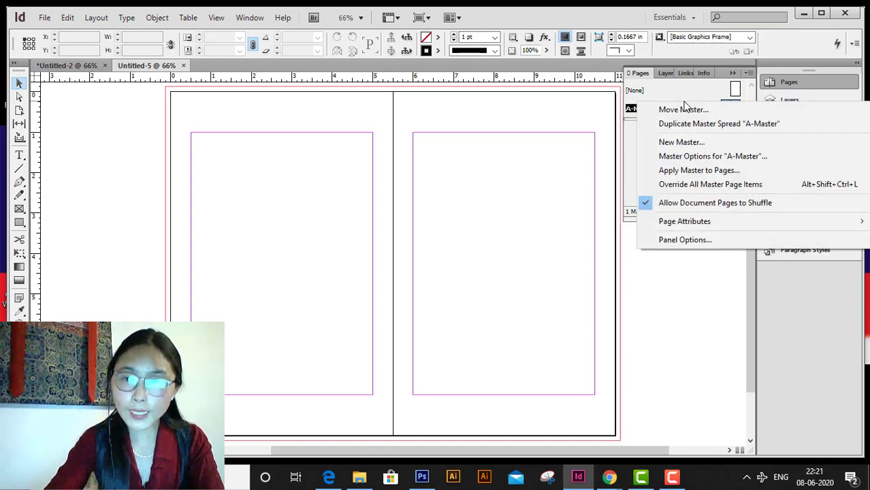
pyautogui.click(680, 143)
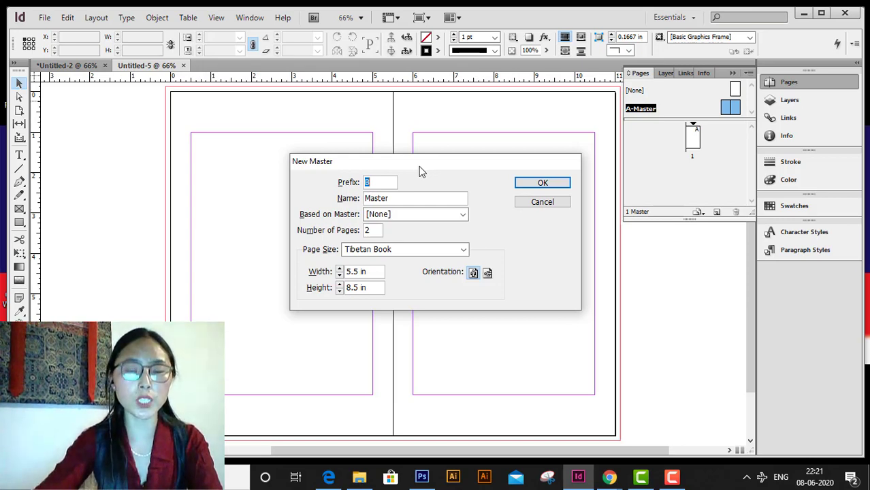
pyautogui.click(393, 198)
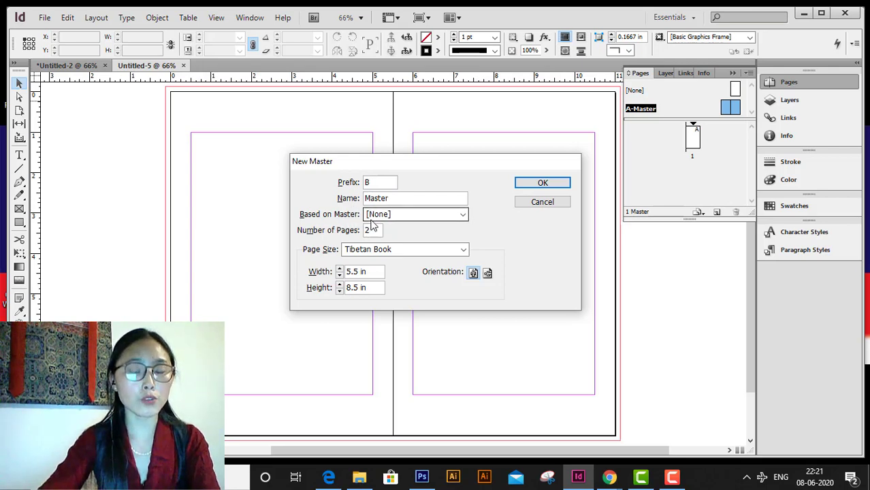
pyautogui.click(405, 217)
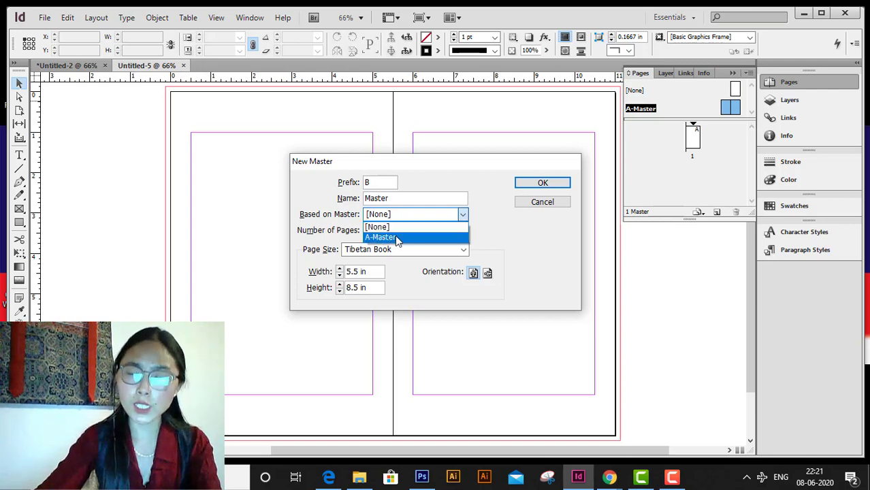
pyautogui.click(397, 238)
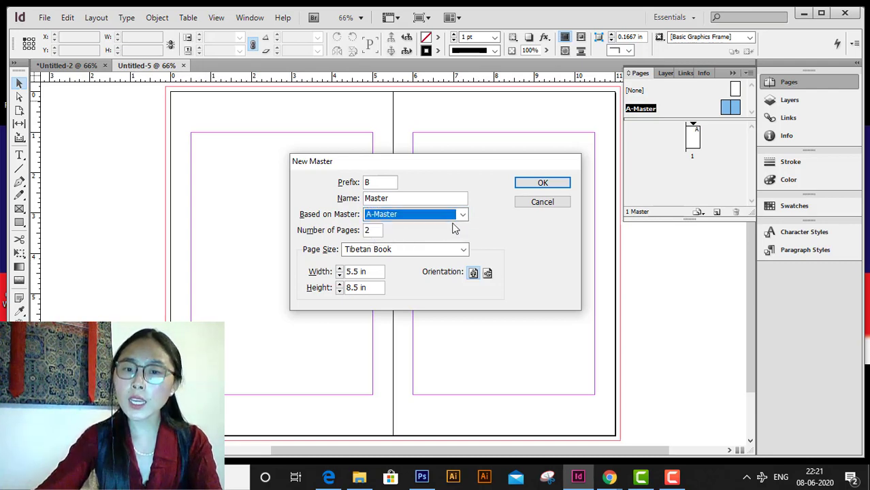
pyautogui.click(466, 217)
pyautogui.click(427, 227)
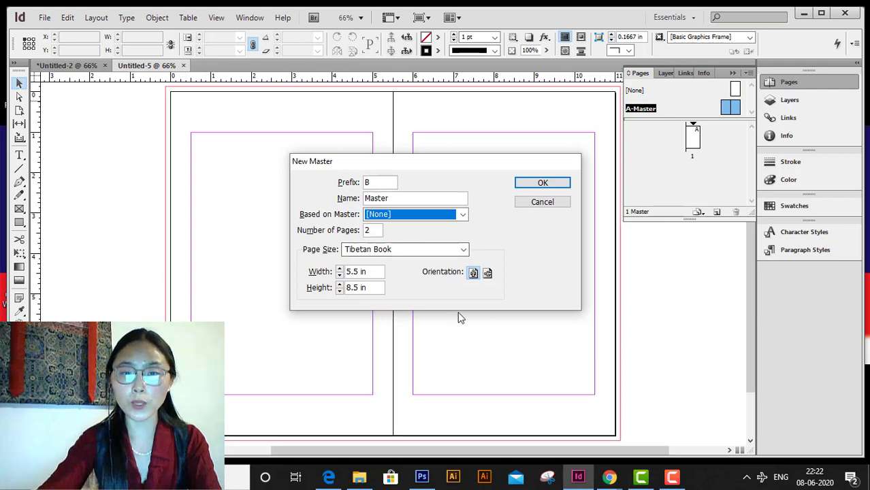
pyautogui.click(557, 186)
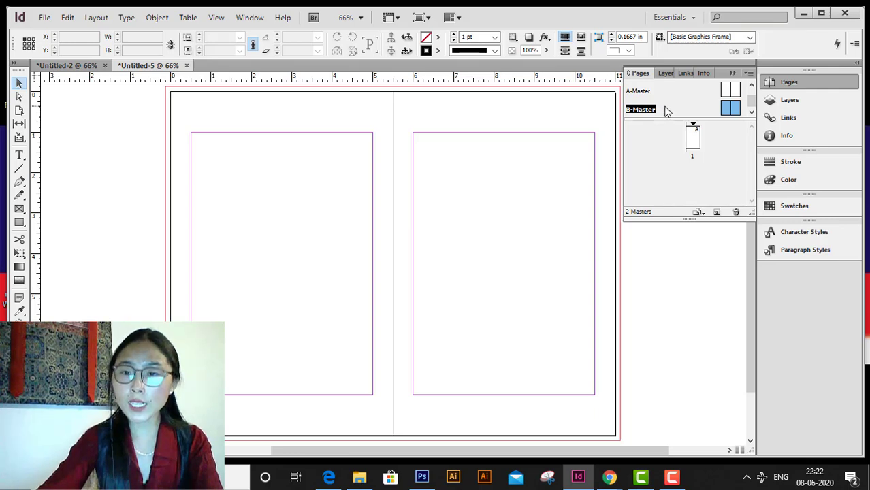
# Step: Add another two-page master with prefix C, based on [None], in Tibetan Book size
pyautogui.rightClick(670, 110)
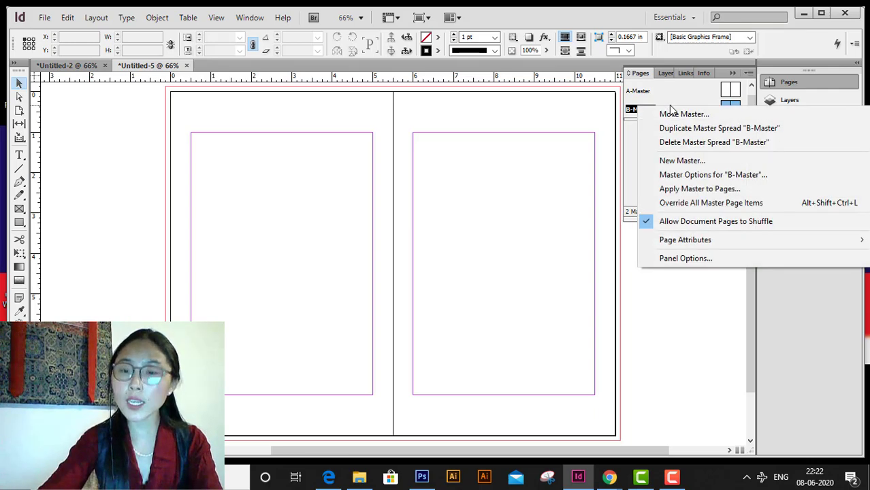
pyautogui.click(674, 161)
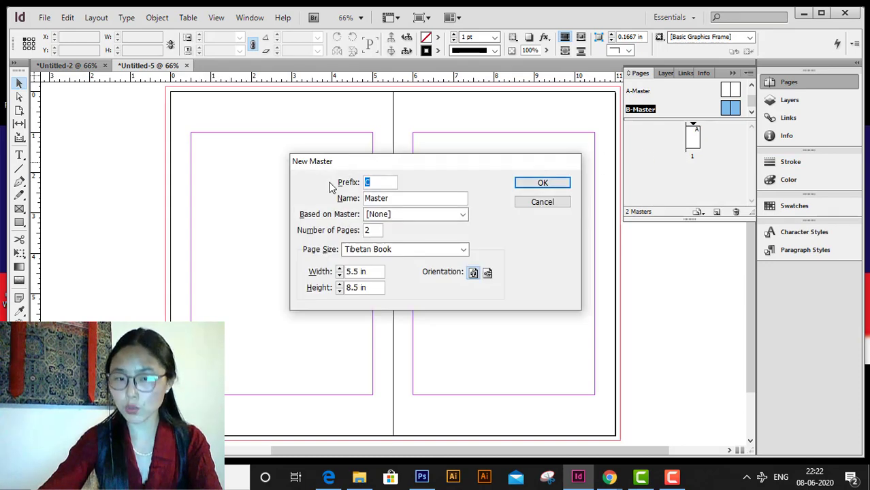
pyautogui.click(555, 183)
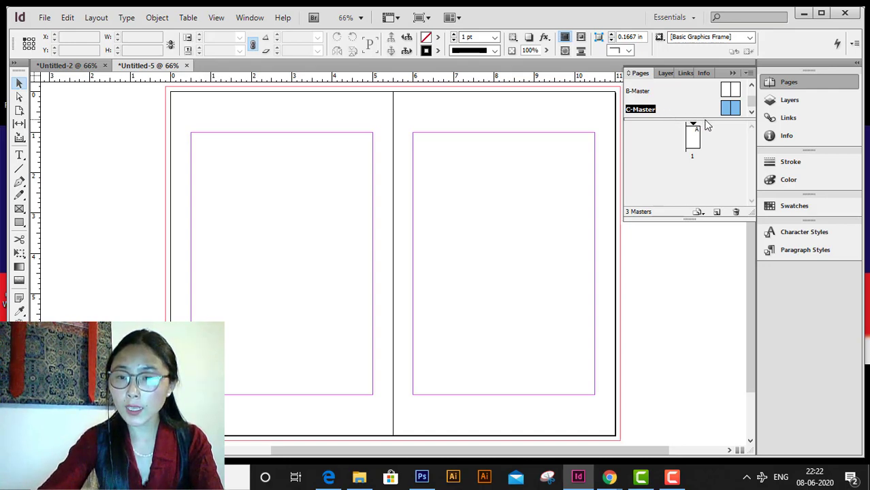
# Step: Enlarge the masters area and lengthen the Pages panel, and display document page 1
pyautogui.moveTo(708, 125); pyautogui.dragTo(712, 182)
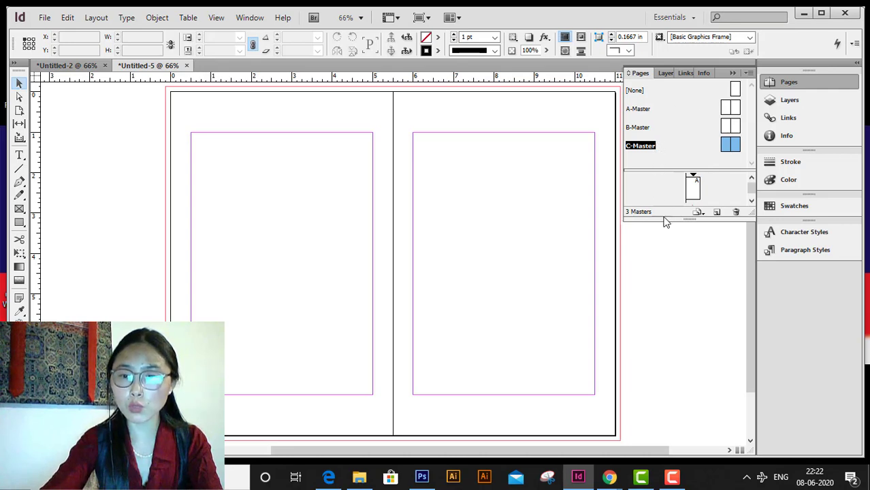
pyautogui.moveTo(664, 219); pyautogui.dragTo(679, 341)
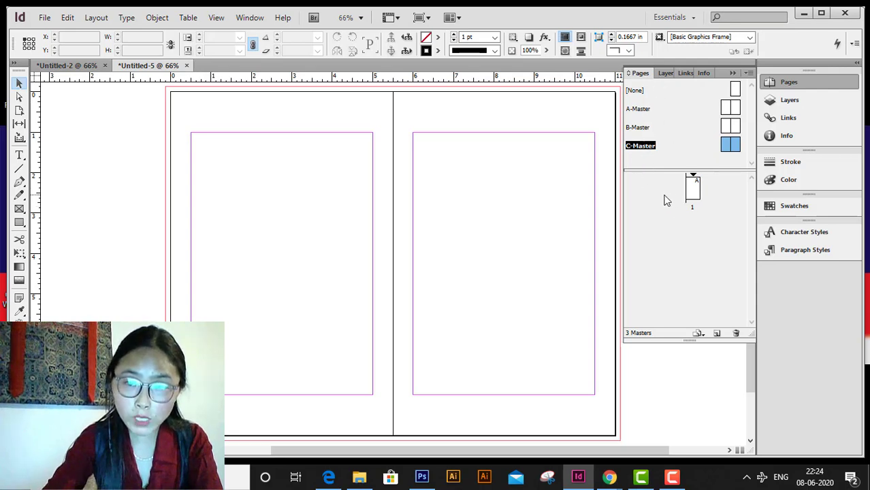
pyautogui.doubleClick(692, 191)
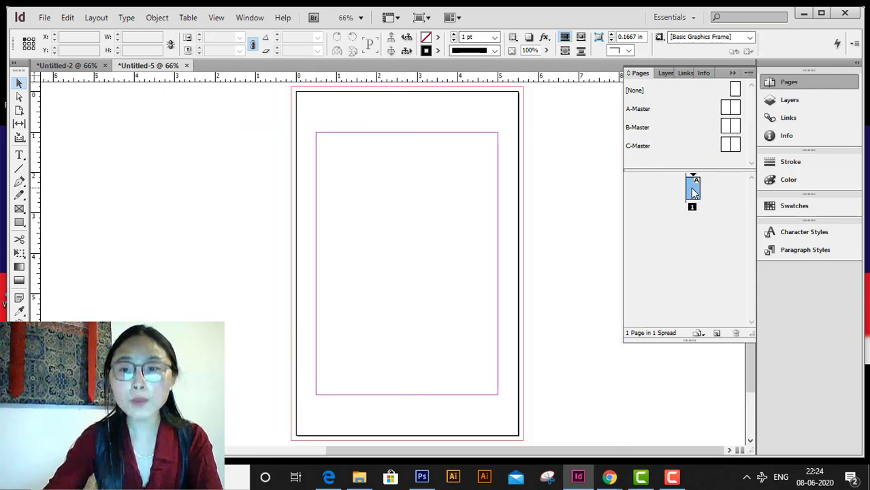
# Step: On A-Master's left page, draw a wide text frame above the top margin and enter "My Land And My People" as the header
pyautogui.doubleClick(644, 113)
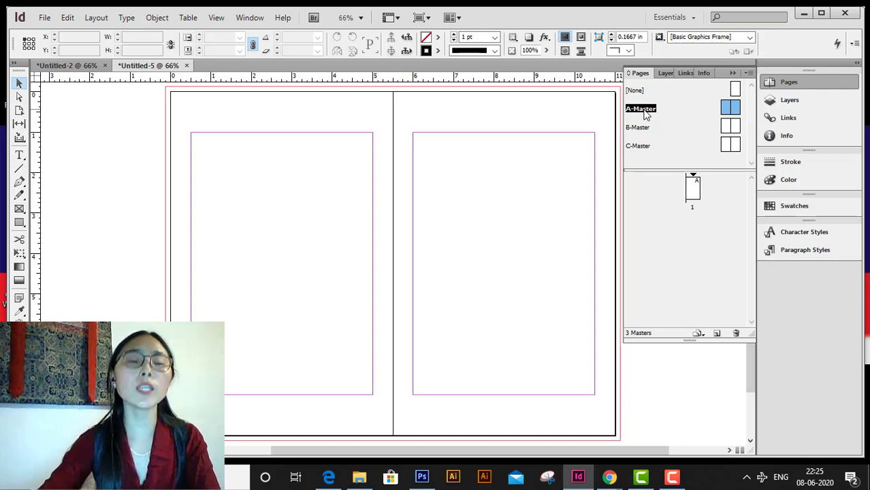
pyautogui.click(20, 157)
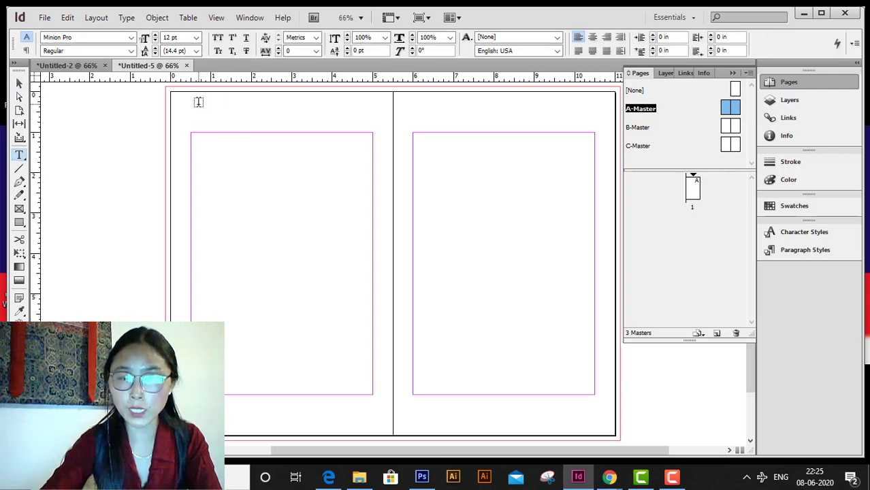
pyautogui.moveTo(194, 99); pyautogui.dragTo(362, 124)
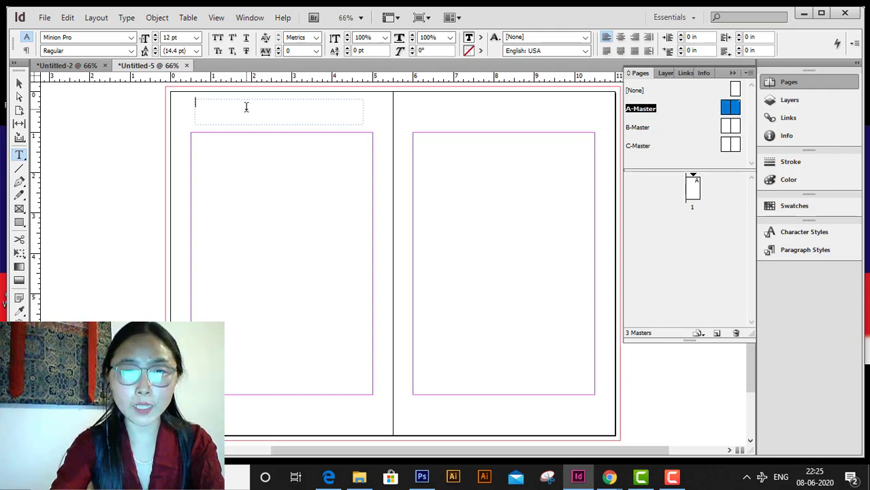
pyautogui.write('My')
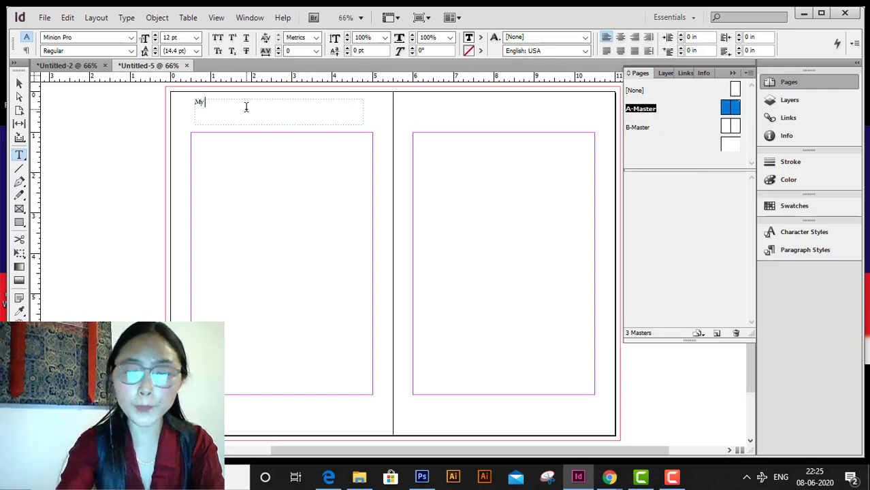
pyautogui.write(' Land A')
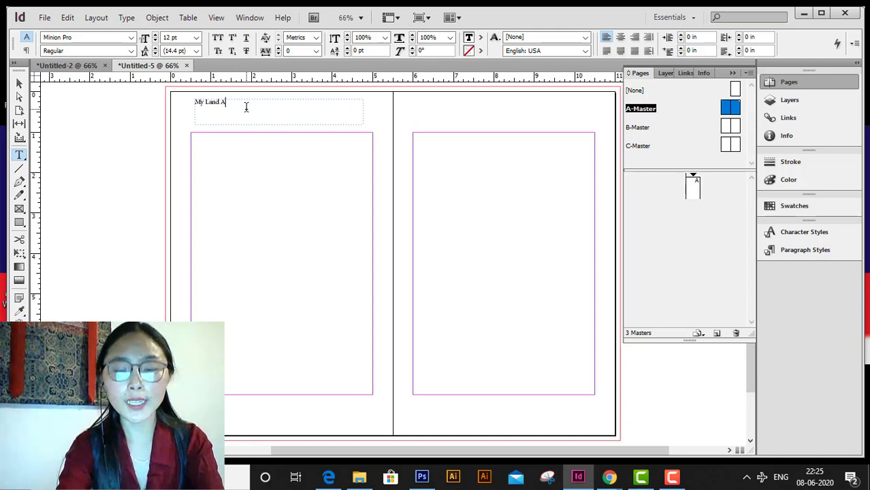
pyautogui.write('nd My')
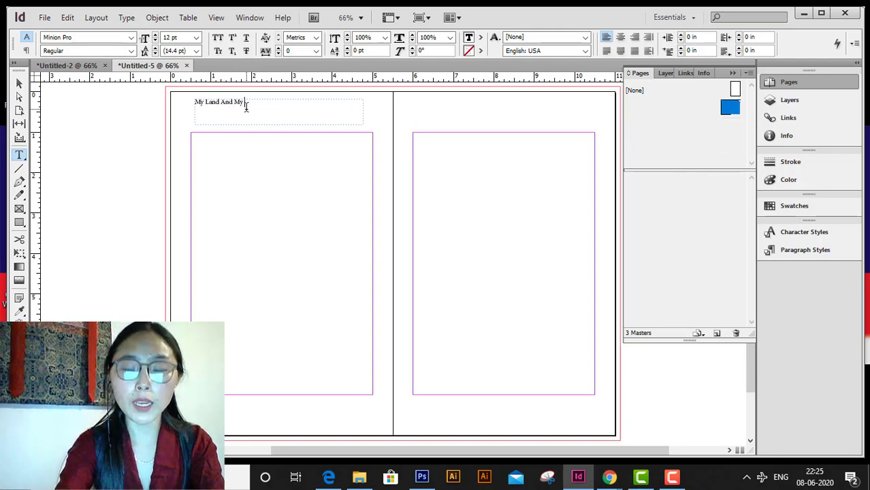
pyautogui.write(' Peop')
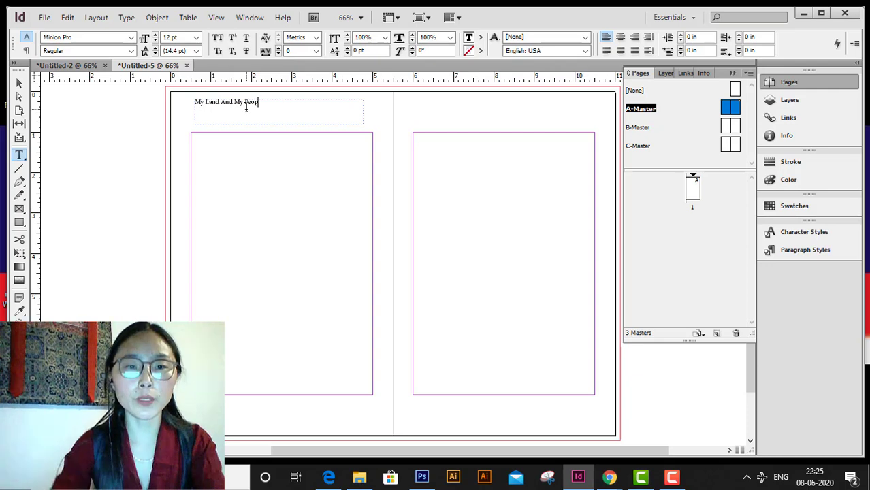
pyautogui.write('le')
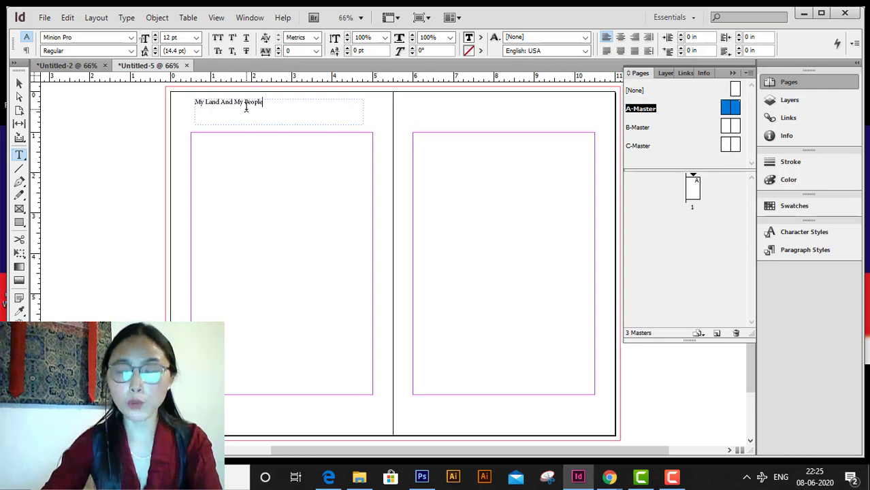
# Step: Select the header frame on A-Master's left page, and compare the master spread with document page 1
pyautogui.click(19, 83)
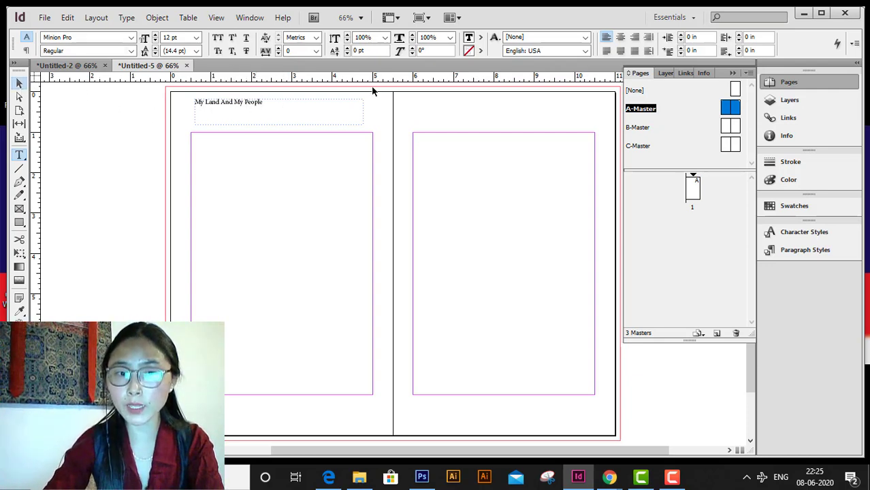
pyautogui.click(292, 110)
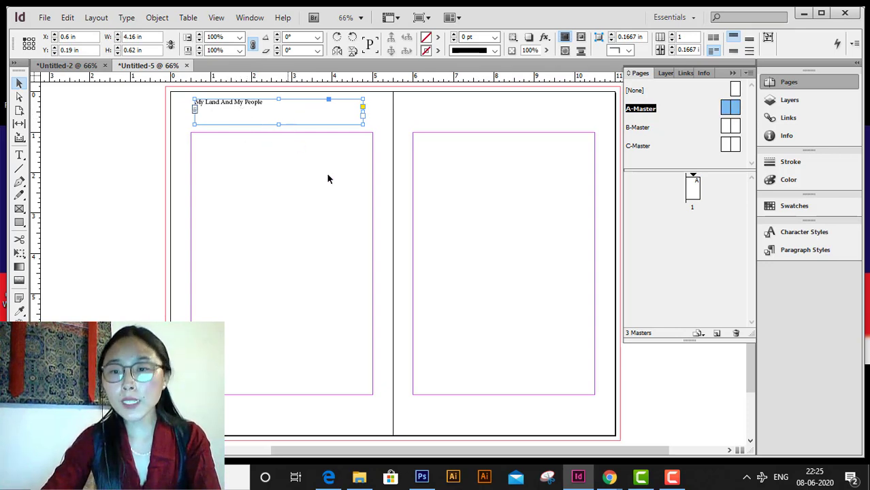
pyautogui.doubleClick(693, 192)
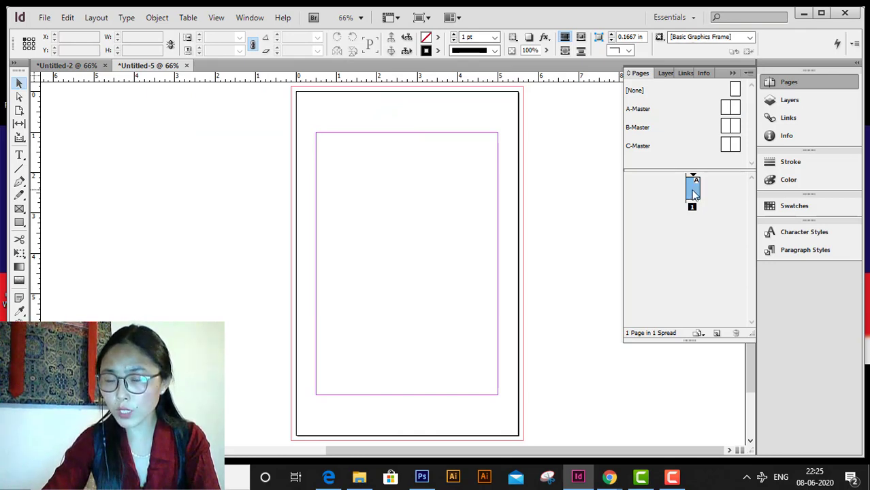
pyautogui.click(640, 111)
pyautogui.doubleClick(640, 111)
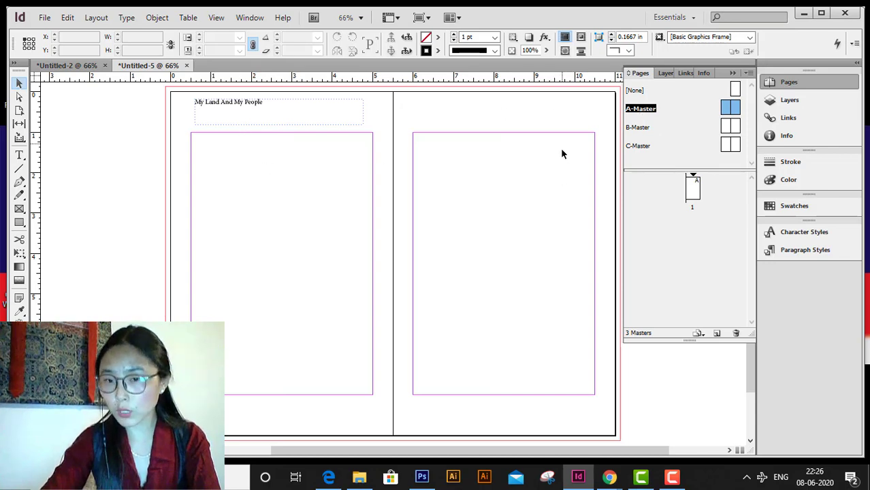
pyautogui.doubleClick(693, 197)
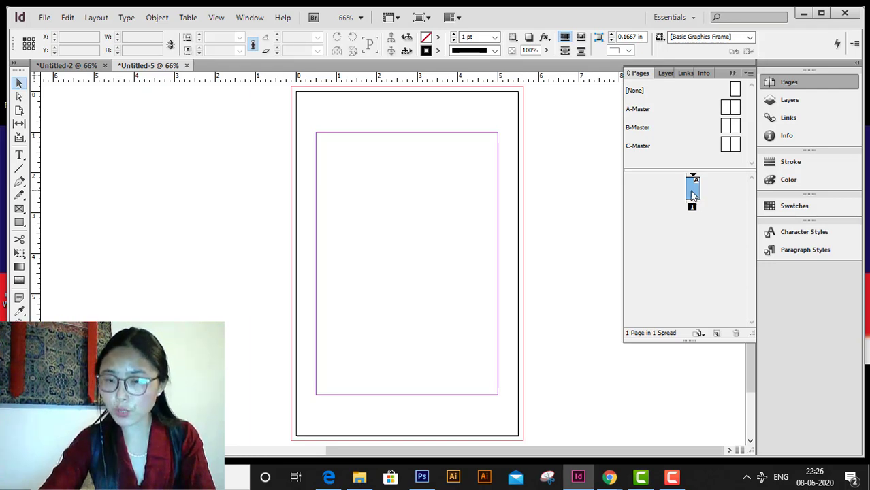
# Step: Insert 10 pages after page 1, based on A-Master
pyautogui.doubleClick(692, 194)
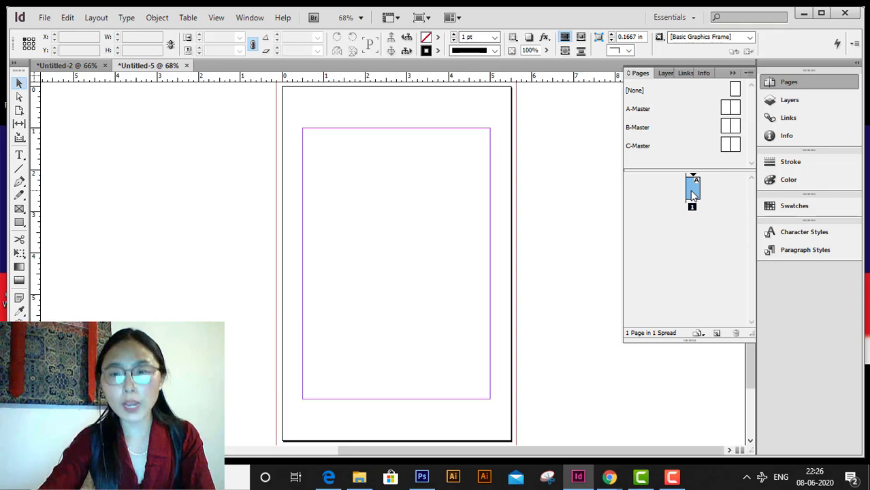
pyautogui.rightClick(692, 194)
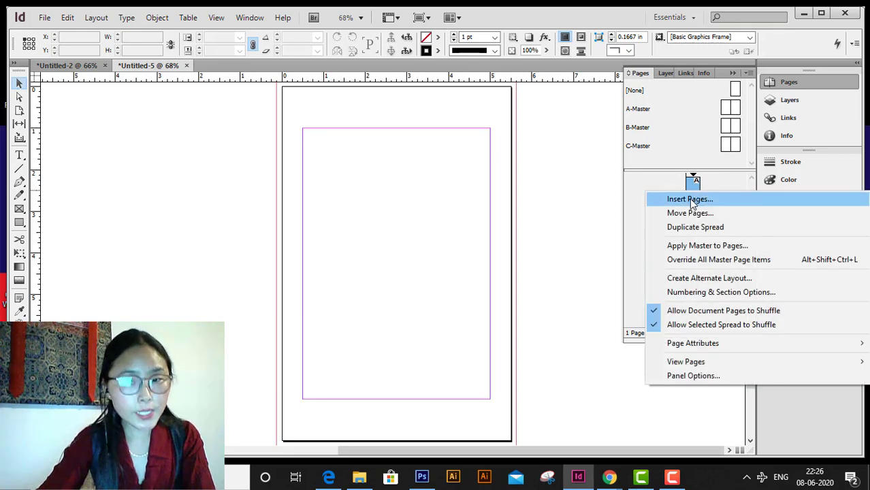
pyautogui.click(689, 200)
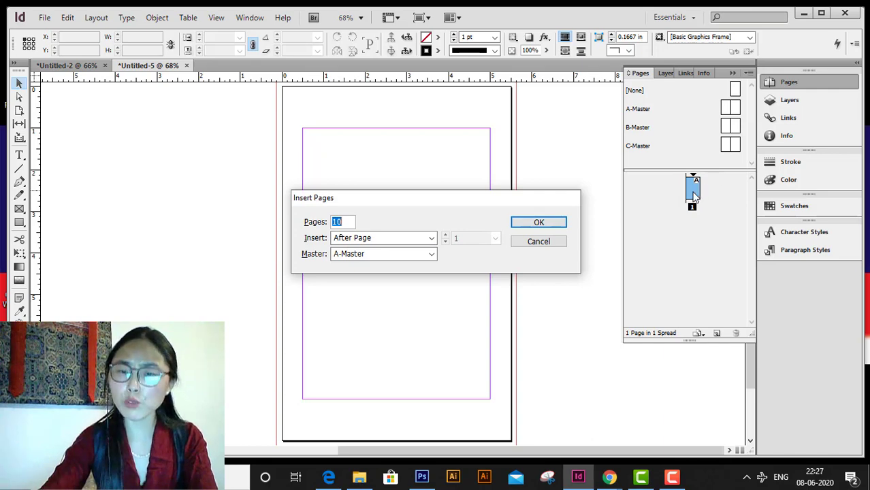
pyautogui.click(432, 237)
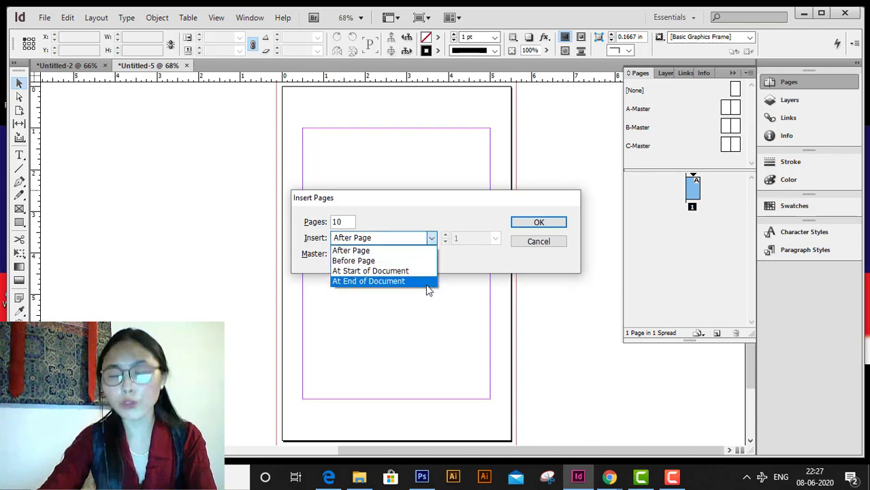
pyautogui.click(388, 236)
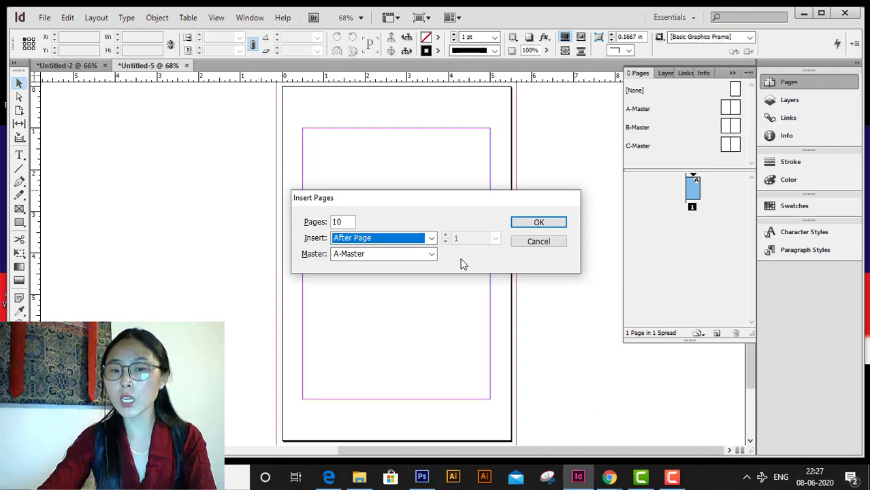
pyautogui.click(431, 254)
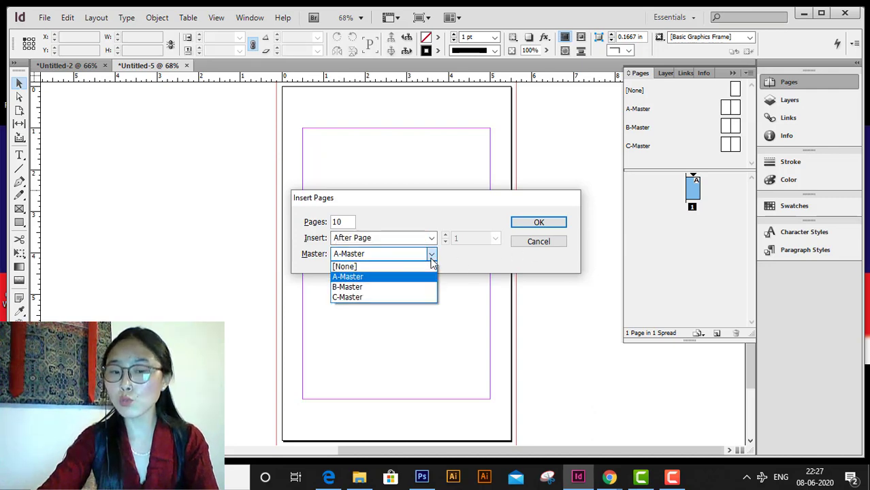
pyautogui.click(374, 278)
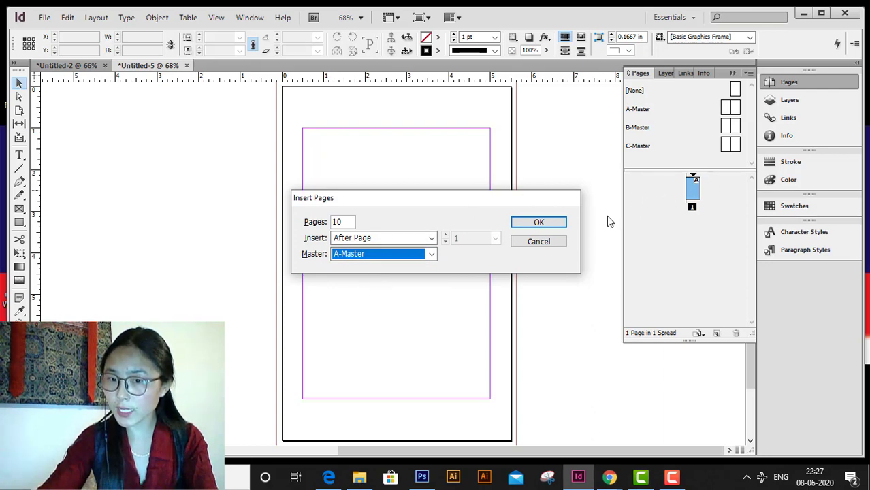
pyautogui.click(545, 223)
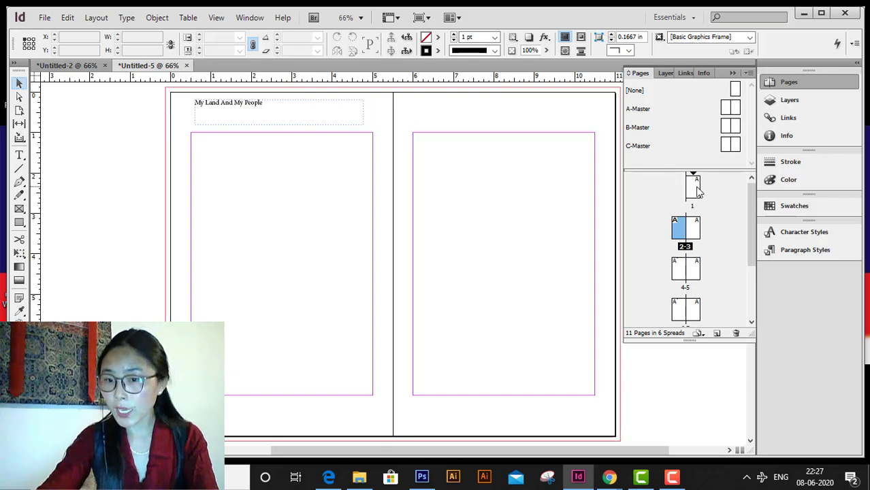
# Step: Check the header on pages 2-3 and the following spreads against the A-Master spread and page 1
pyautogui.doubleClick(679, 234)
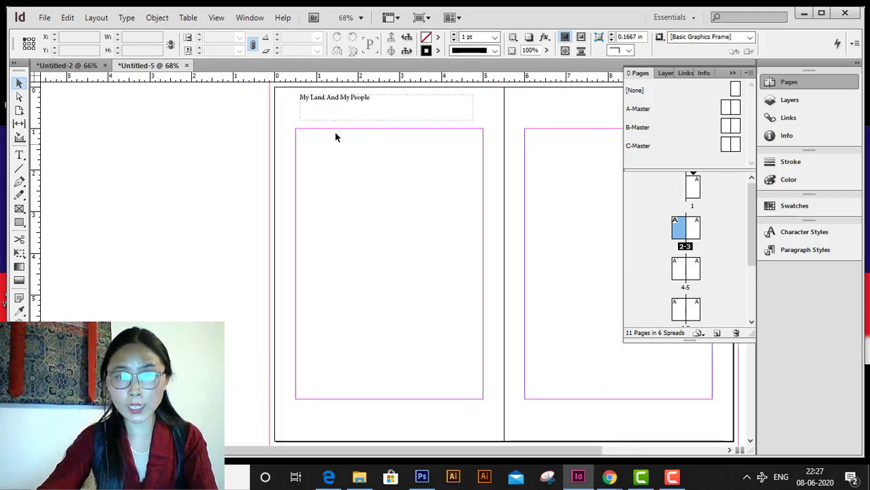
pyautogui.scroll(5, 399, 272)
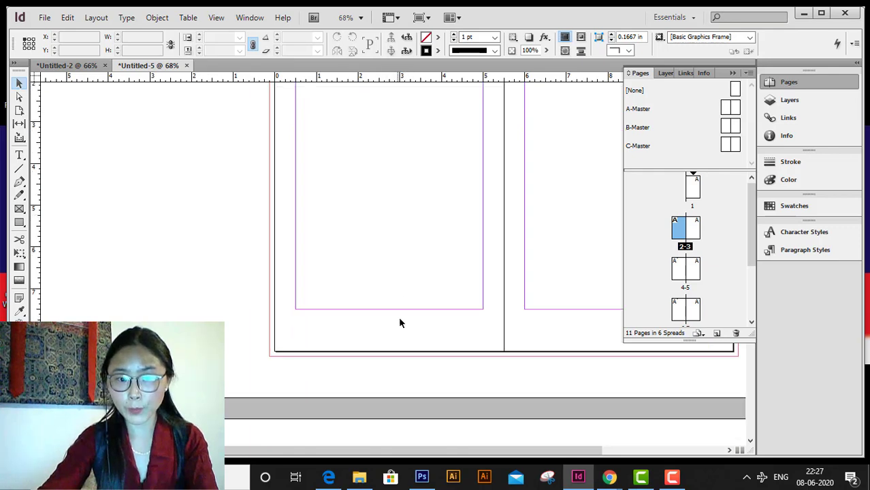
pyautogui.scroll(-2, 399, 333)
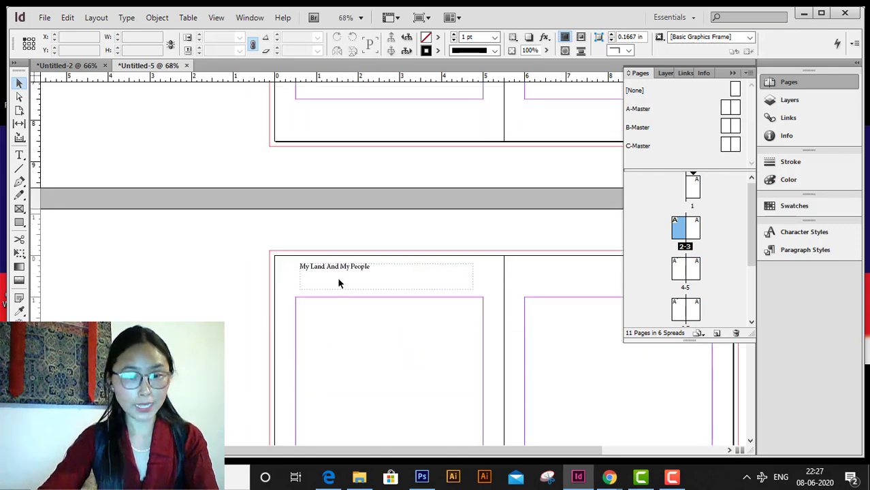
pyautogui.scroll(5, 352, 301)
pyautogui.scroll(-6, 353, 300)
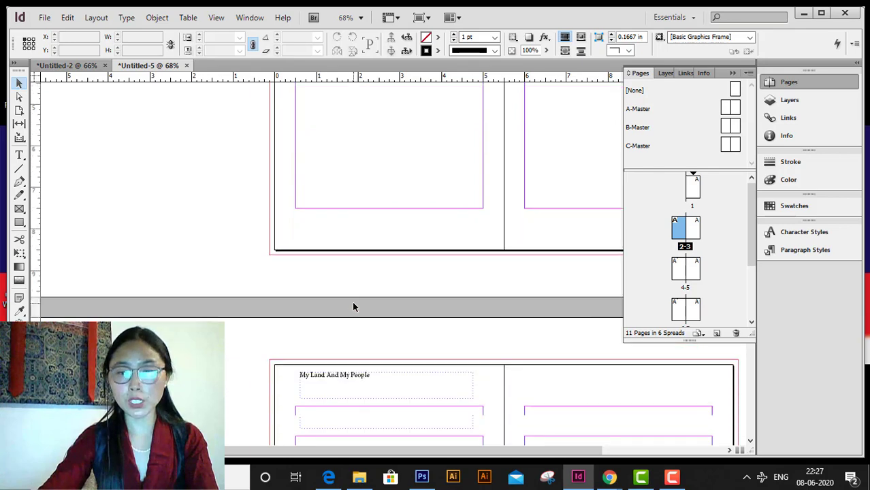
pyautogui.scroll(-3, 357, 360)
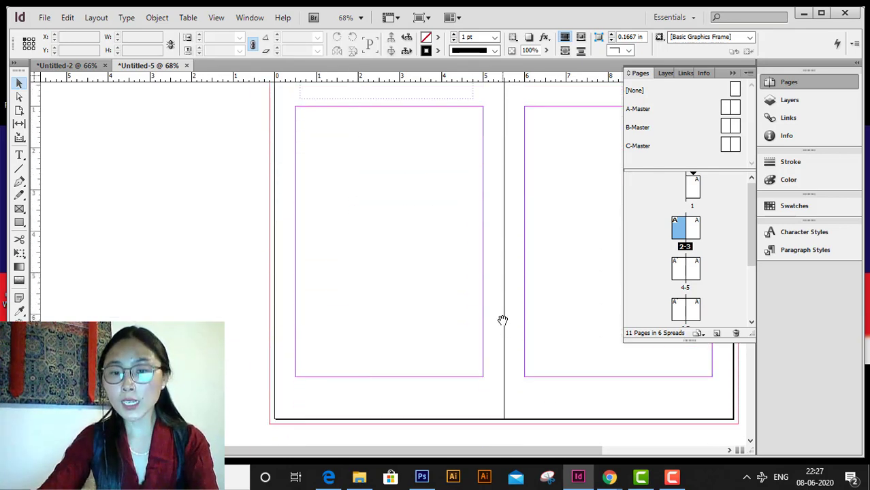
pyautogui.moveTo(501, 317); pyautogui.dragTo(385, 350)
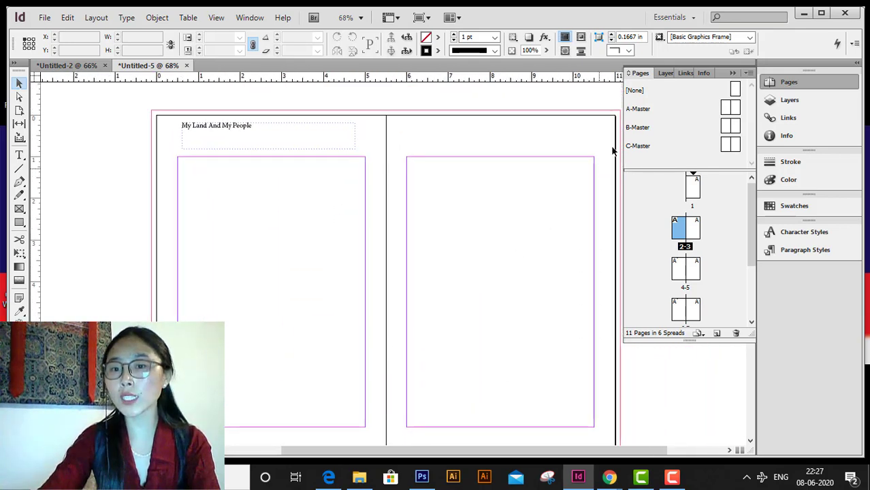
pyautogui.doubleClick(640, 109)
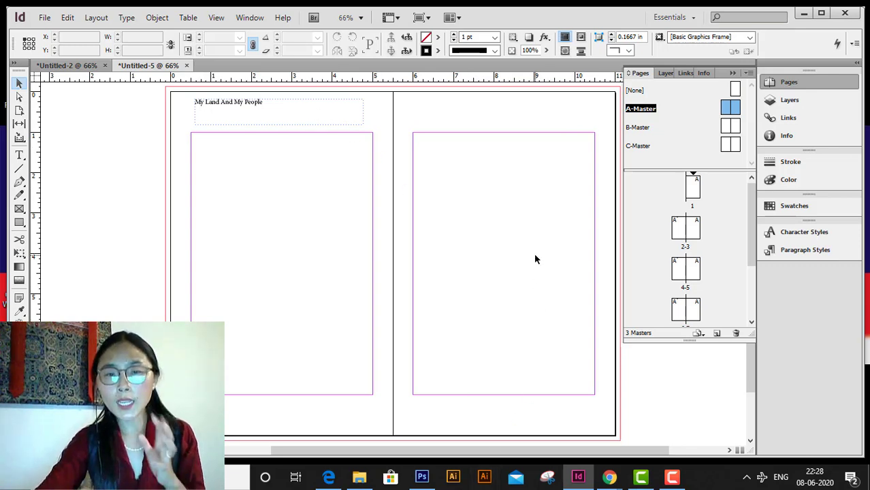
pyautogui.doubleClick(696, 195)
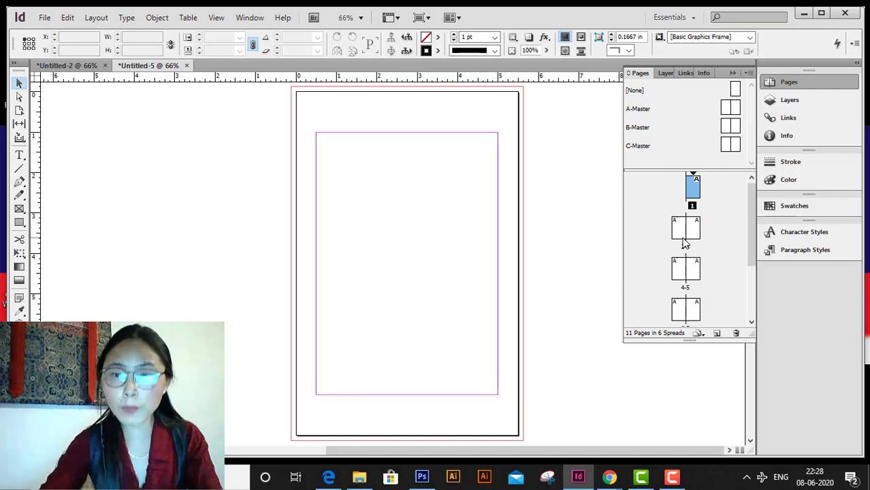
# Step: On A-Master's left page, center the "My Land And My People" header text in its frame
pyautogui.doubleClick(640, 110)
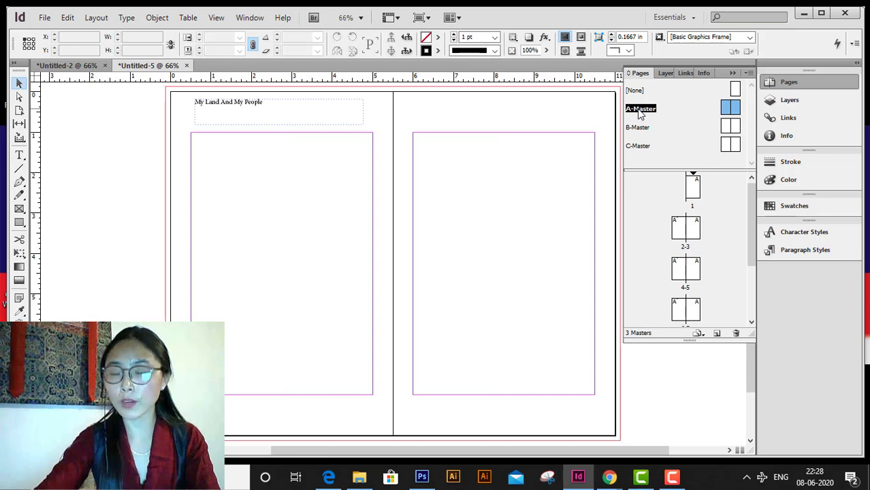
pyautogui.click(295, 113)
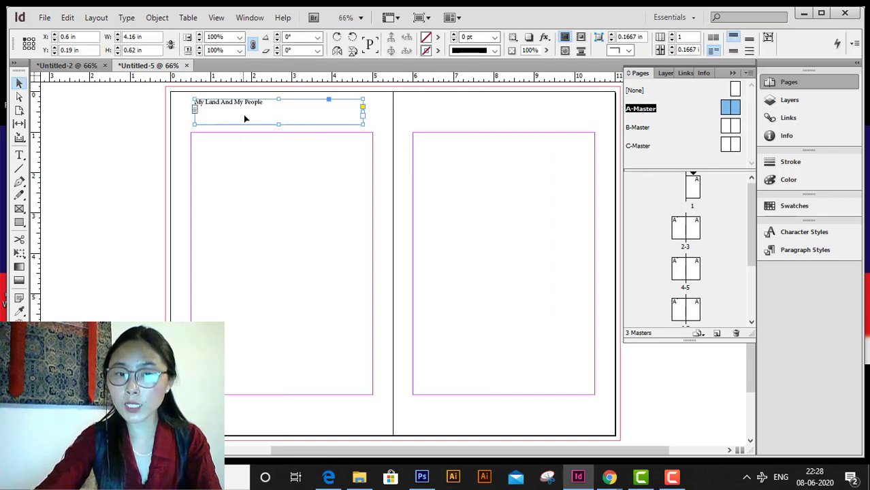
pyautogui.doubleClick(269, 104)
pyautogui.moveTo(269, 103); pyautogui.dragTo(167, 102)
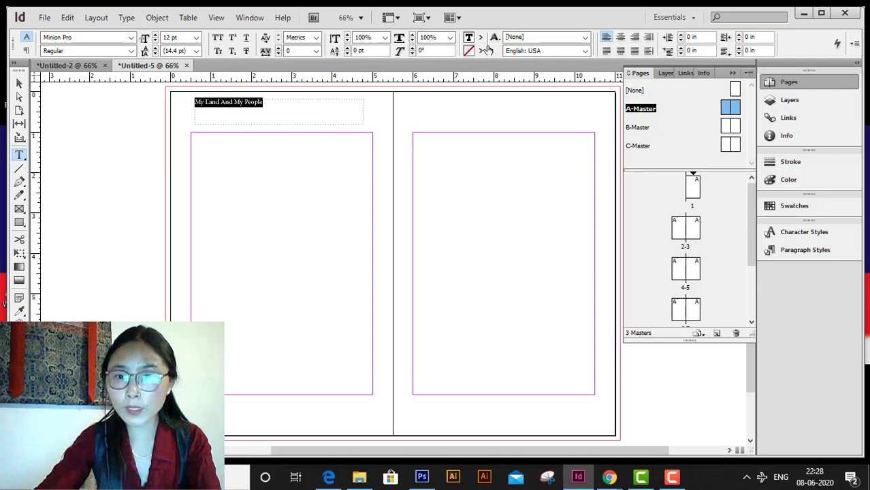
pyautogui.click(619, 38)
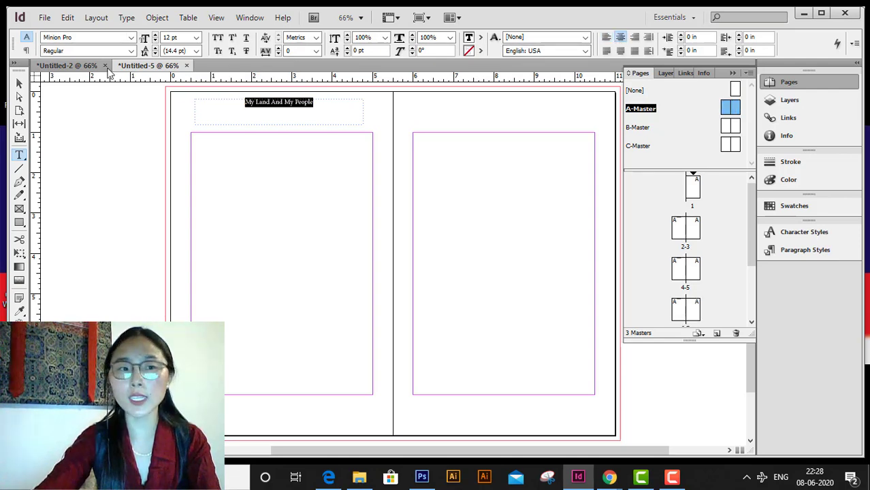
# Step: Duplicate the header frame onto A-Master's right page at X 6.17 in, Y 0.19 in, and set the keyboard language to English (India)
pyautogui.click(19, 83)
pyautogui.click(304, 105)
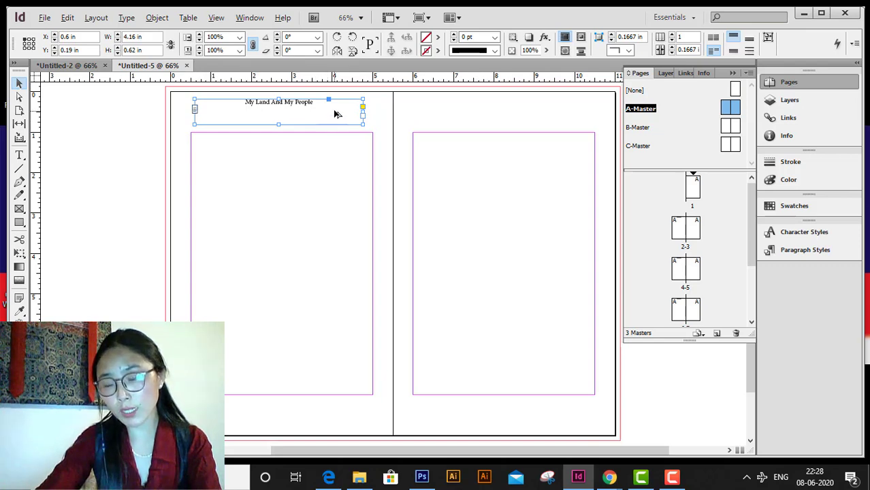
pyautogui.moveTo(334, 113); pyautogui.dragTo(553, 124)
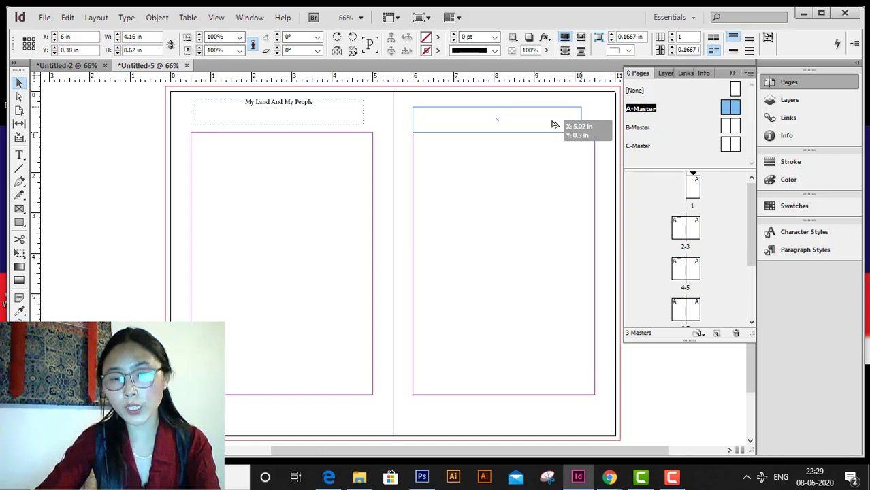
pyautogui.moveTo(552, 125); pyautogui.dragTo(562, 115)
pyautogui.press('super+space')
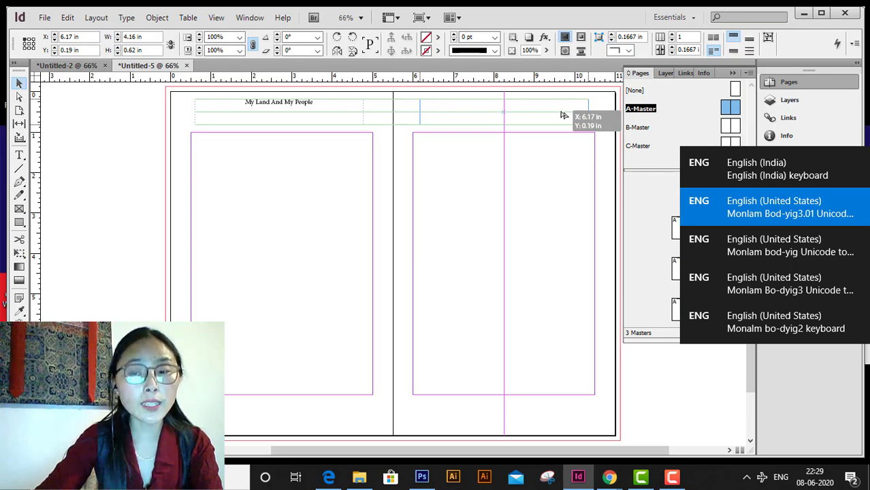
pyautogui.moveTo(562, 115); pyautogui.dragTo(554, 113)
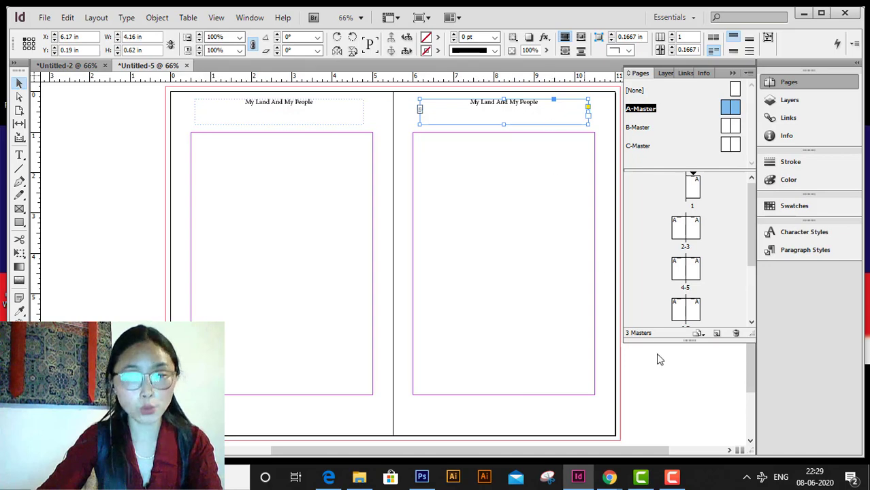
pyautogui.click(781, 476)
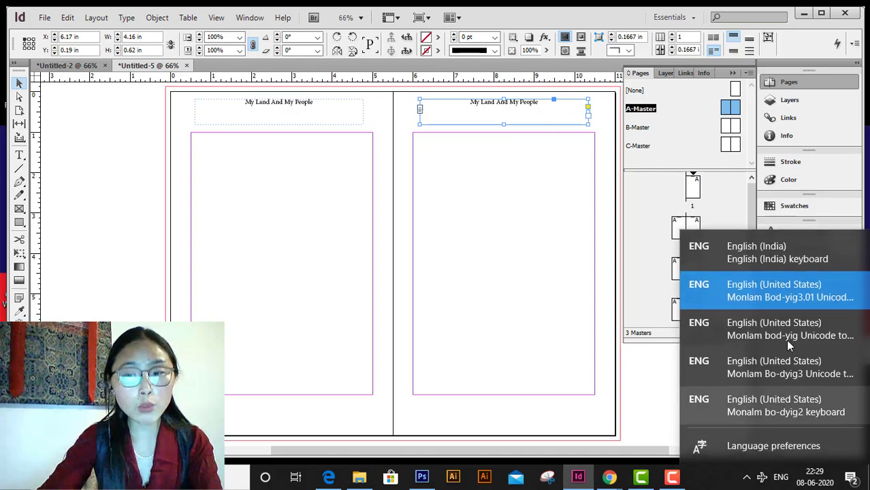
pyautogui.click(779, 245)
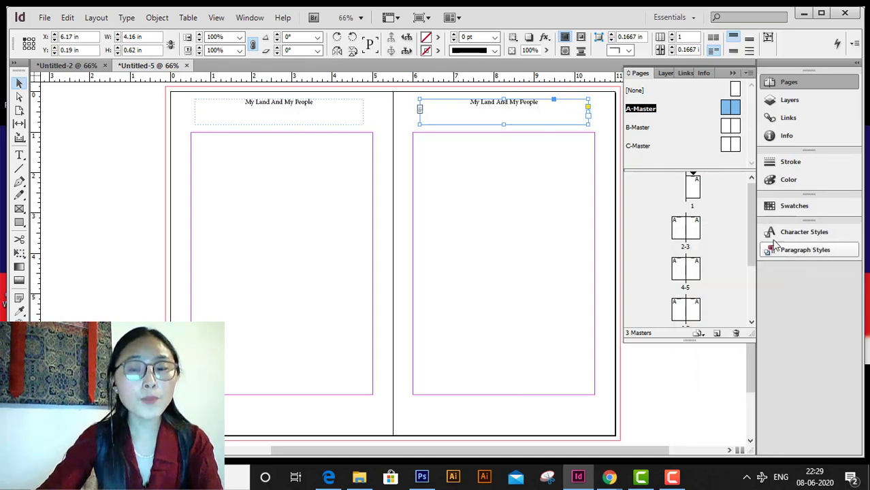
# Step: Display page 1 and look through the following spreads to check the header on left and right pages
pyautogui.doubleClick(694, 194)
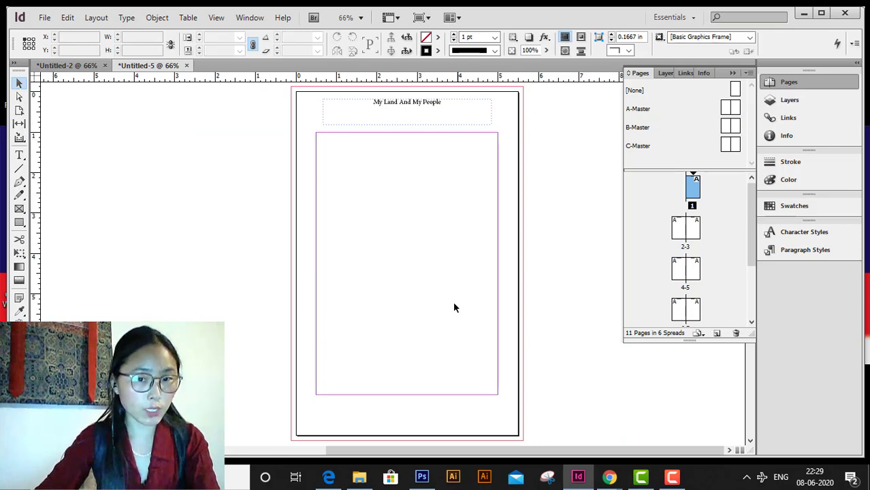
pyautogui.scroll(-10, 454, 305)
pyautogui.scroll(-5, 460, 398)
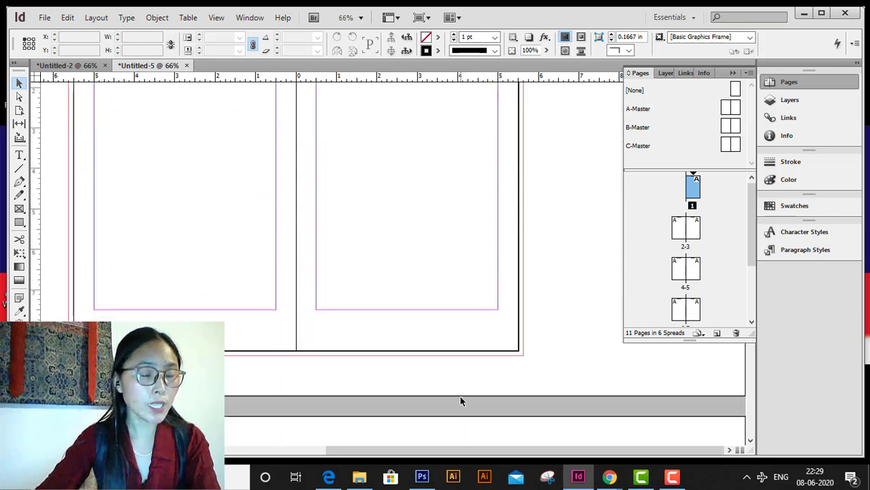
pyautogui.scroll(4, 460, 398)
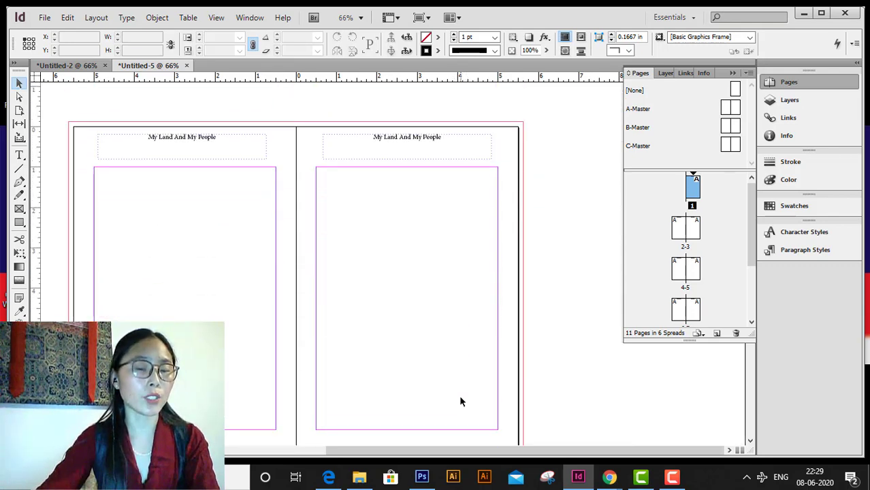
pyautogui.scroll(5, 407, 330)
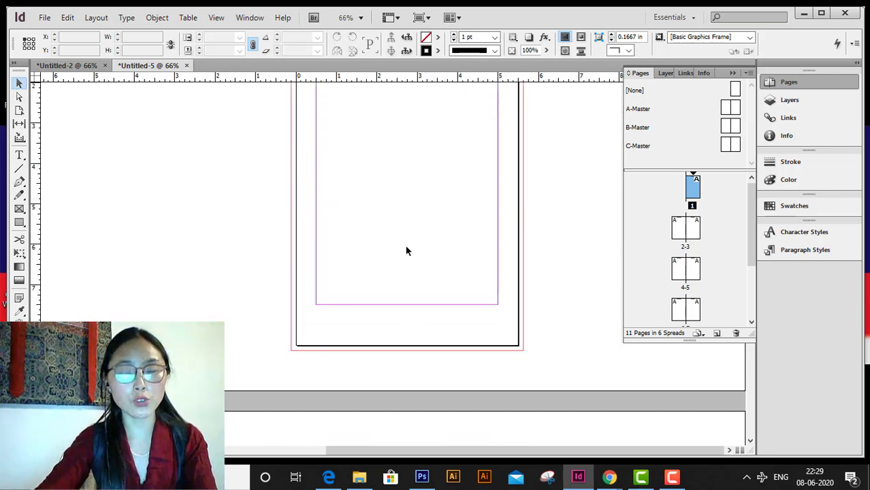
# Step: Override the "My Land And My People" header frame on page 1 for text editing, and display pages 2-3
pyautogui.scroll(5, 405, 245)
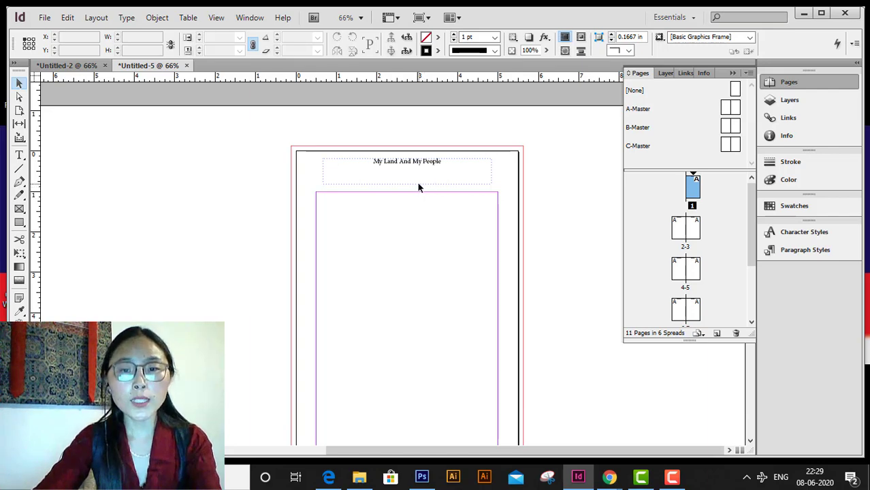
pyautogui.doubleClick(418, 183)
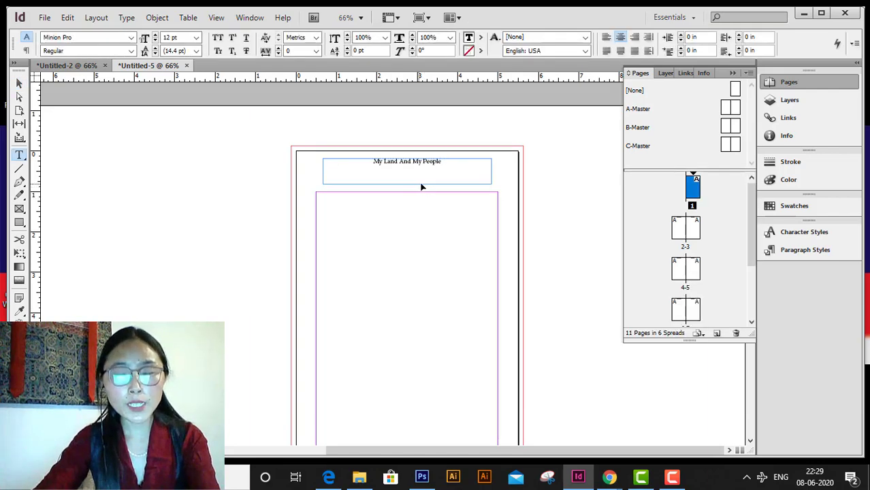
pyautogui.doubleClick(693, 231)
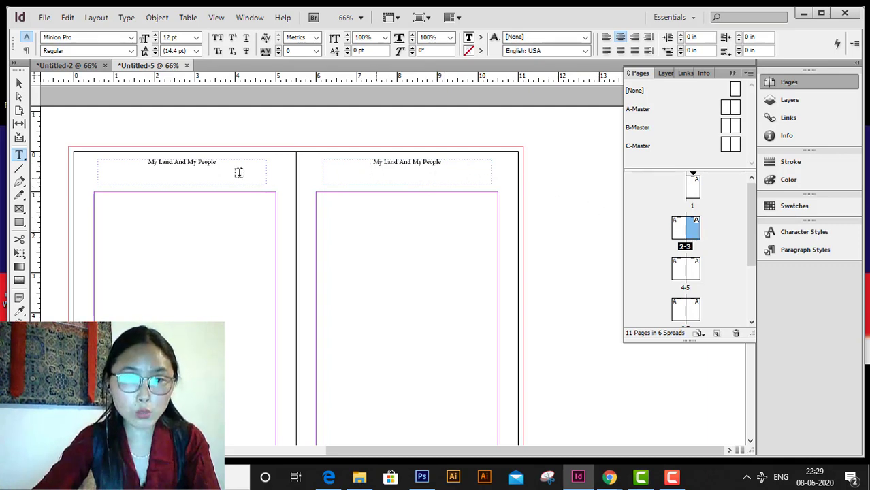
# Step: Display the A-Master spread and open its right-page header text for editing
pyautogui.click(20, 84)
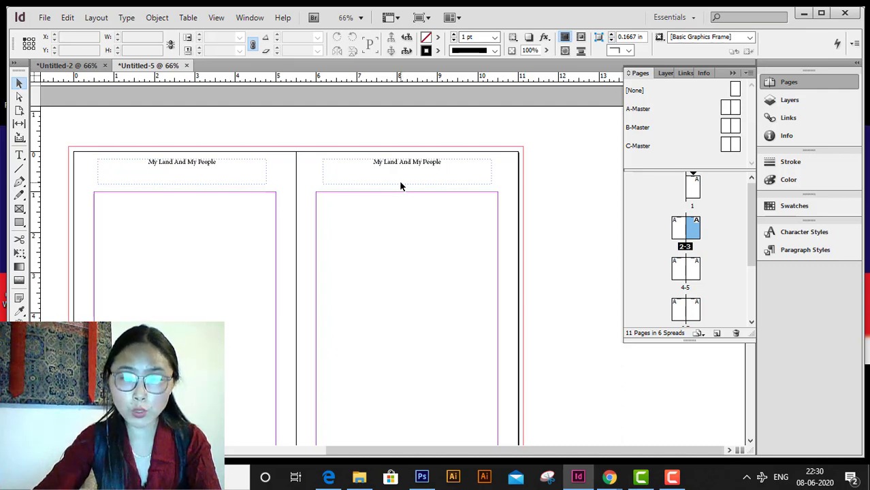
pyautogui.click(641, 113)
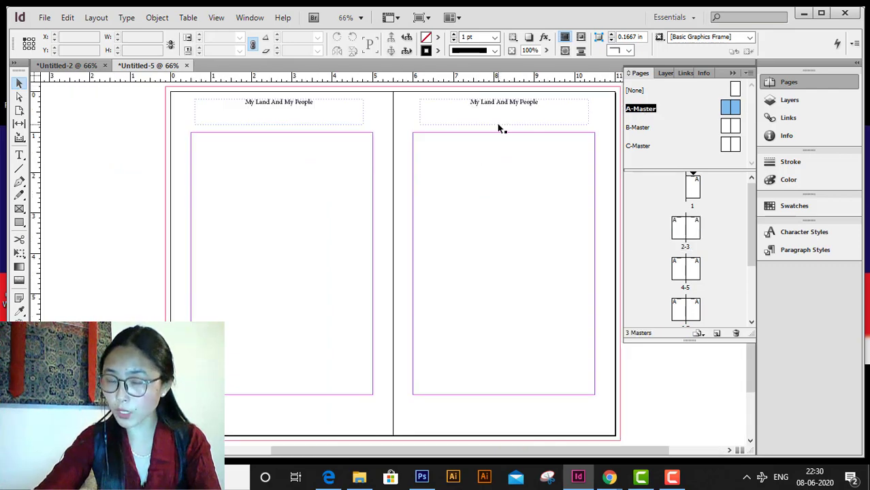
pyautogui.doubleClick(496, 123)
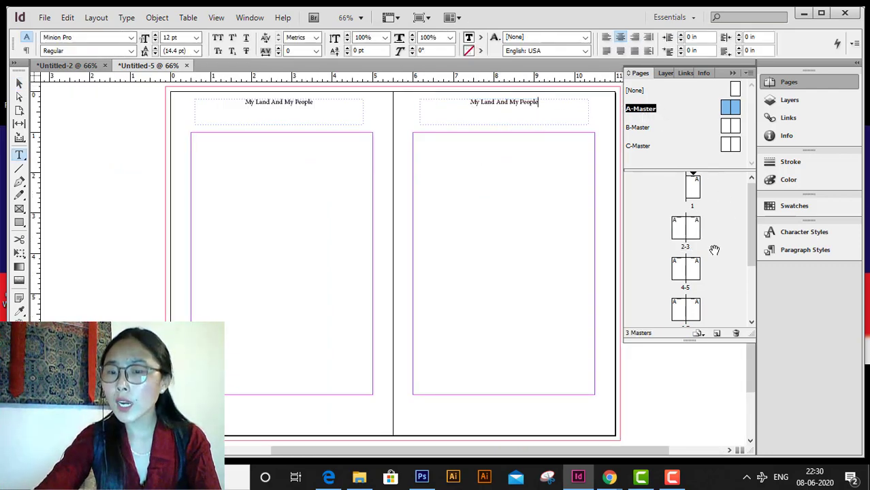
# Step: On page 3, override the master header frame and place the text cursor in it
pyautogui.click(693, 230)
pyautogui.doubleClick(692, 231)
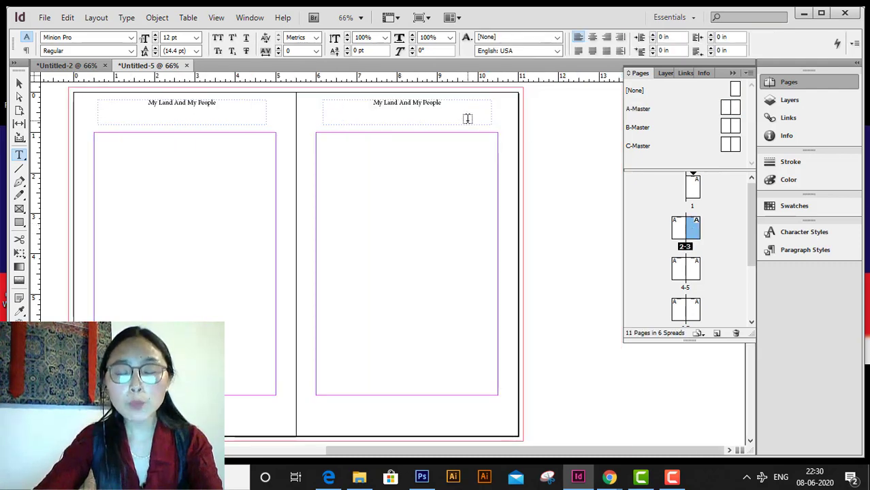
pyautogui.hotkey('ctrl', 'shift')
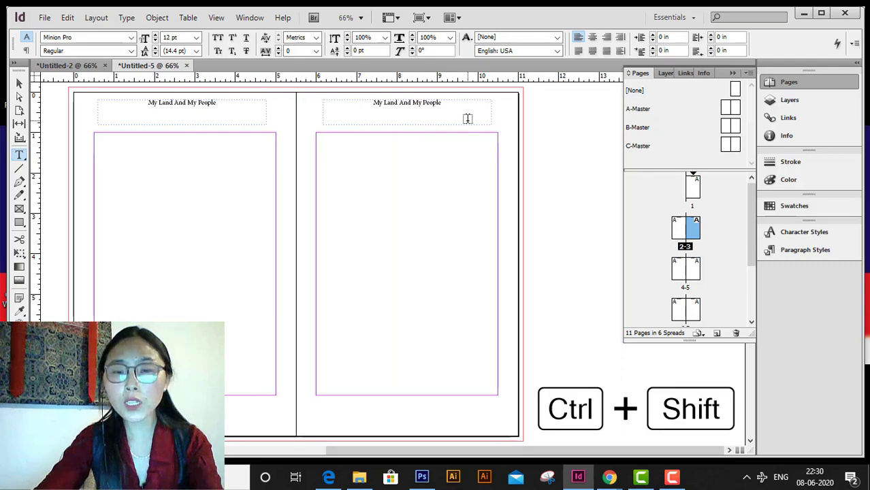
pyautogui.keyDown('ctrl'); pyautogui.keyDown('shift'); pyautogui.click(464, 125); pyautogui.keyUp('shift'); pyautogui.keyUp('ctrl')
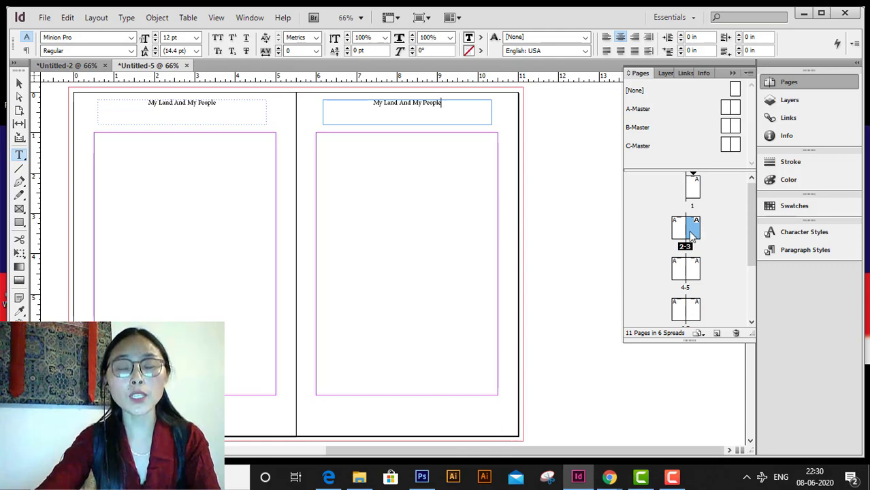
# Step: Display pages 4-5 and look through the page thumbnails up to pages 10-11
pyautogui.click(694, 270)
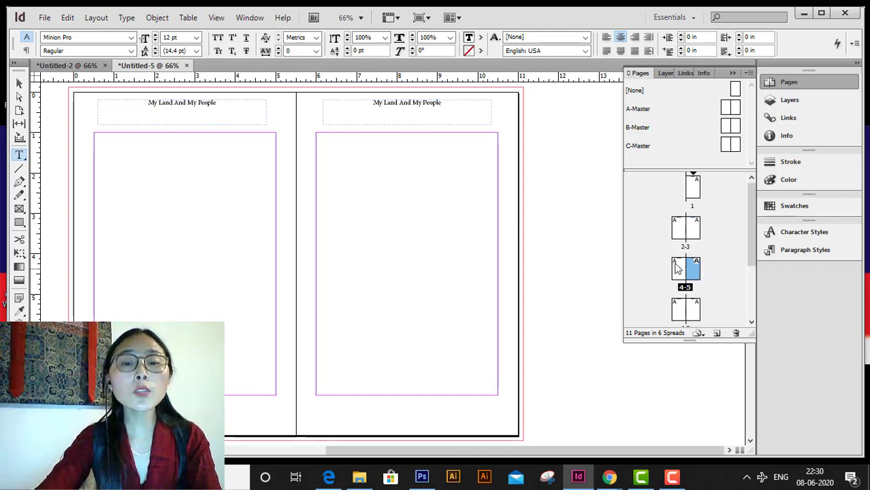
pyautogui.click(22, 82)
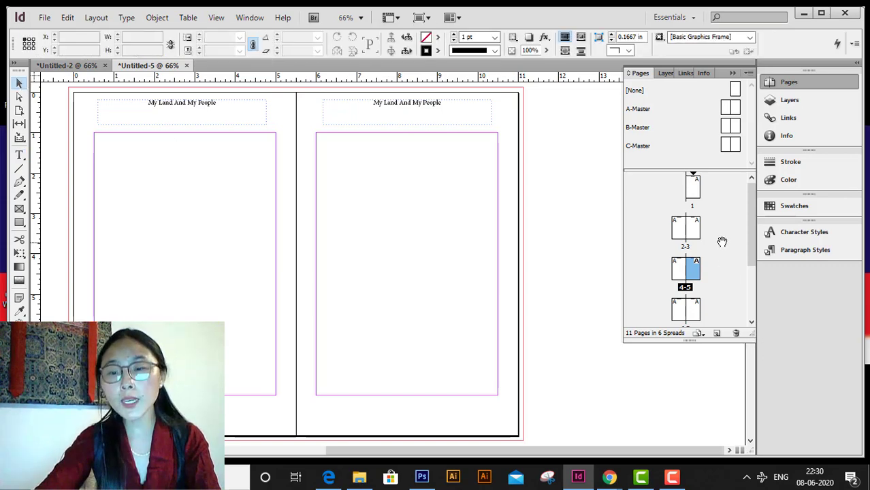
pyautogui.scroll(-3, 663, 282)
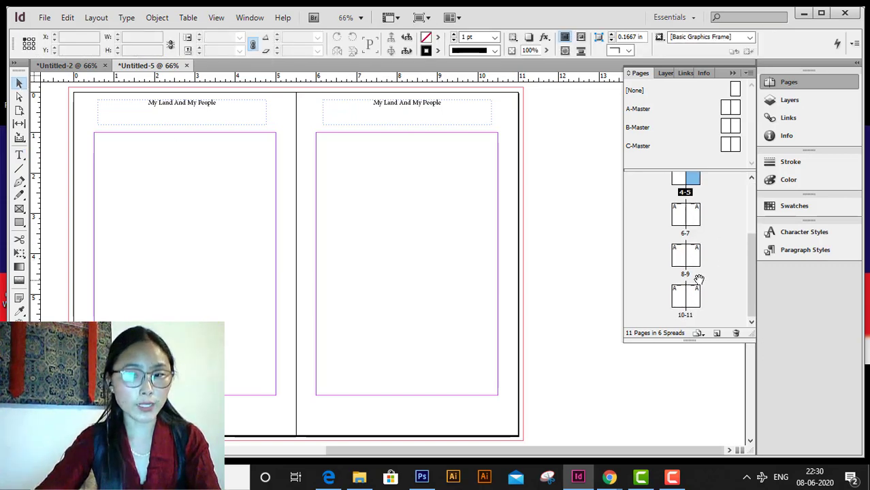
pyautogui.scroll(3, 701, 279)
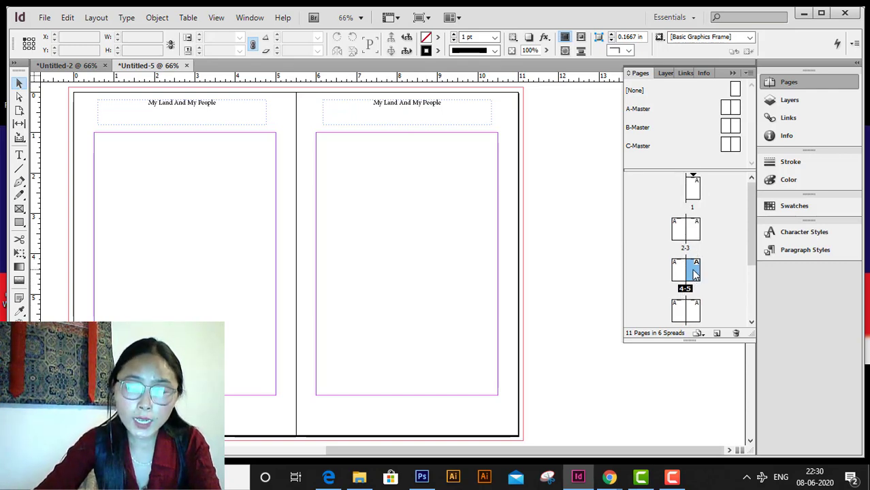
pyautogui.scroll(-3, 696, 275)
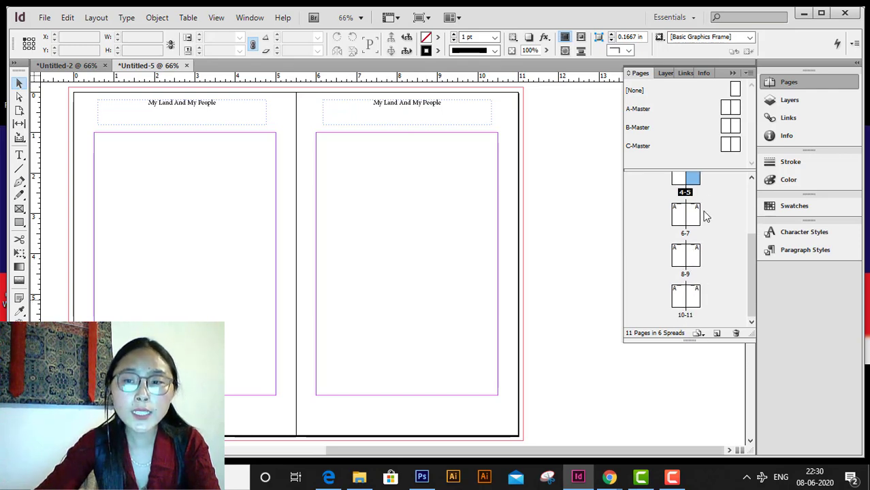
pyautogui.scroll(1, 696, 207)
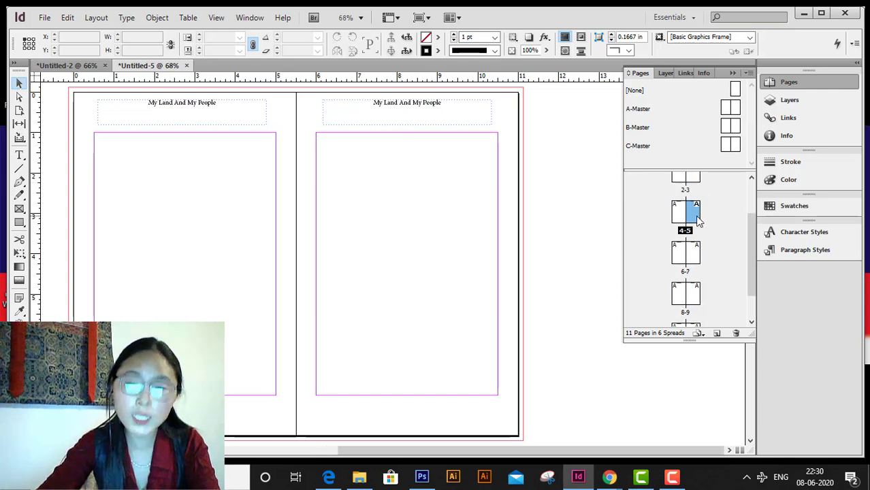
# Step: Start inserting pages from page 5, with 2 pages placed after page 5
pyautogui.doubleClick(695, 216)
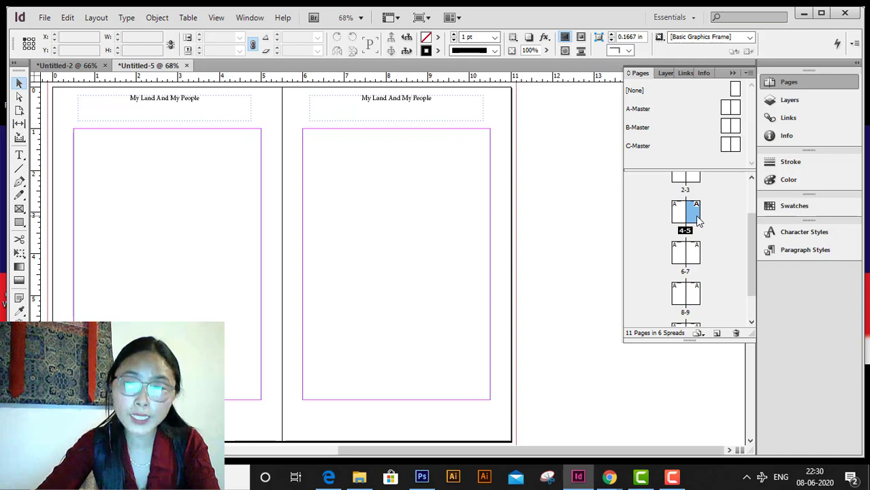
pyautogui.rightClick(695, 216)
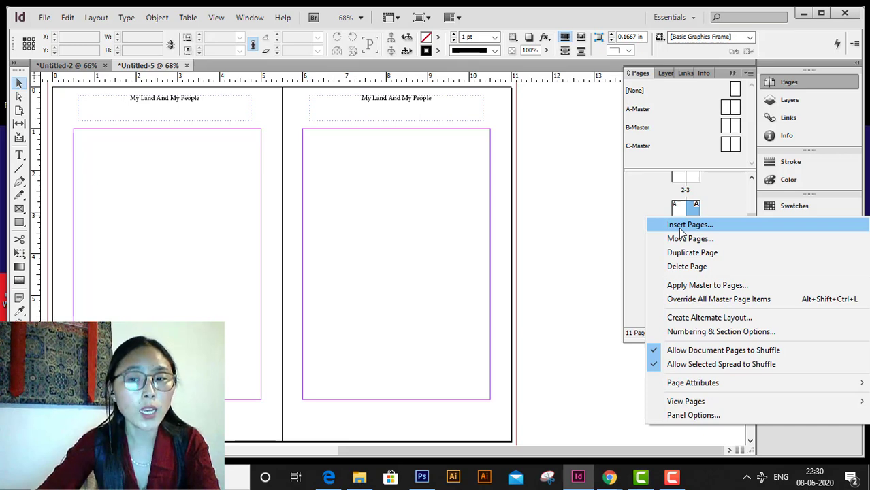
pyautogui.click(680, 228)
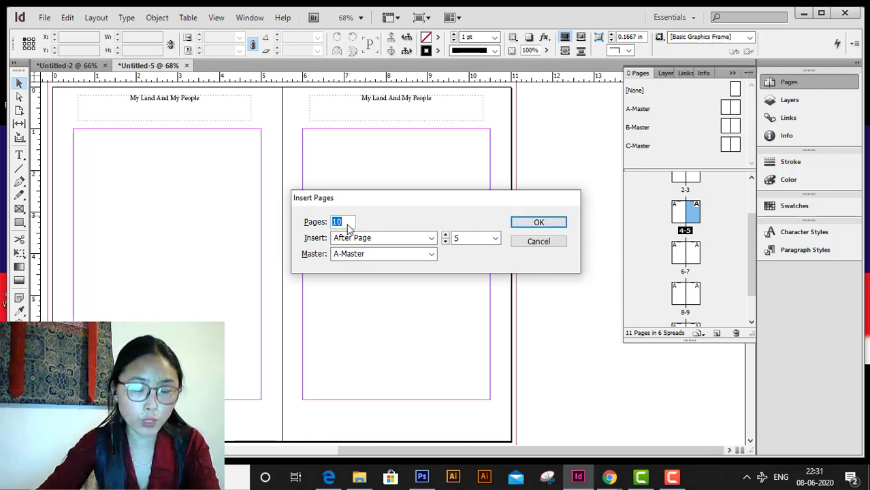
pyautogui.write('2')
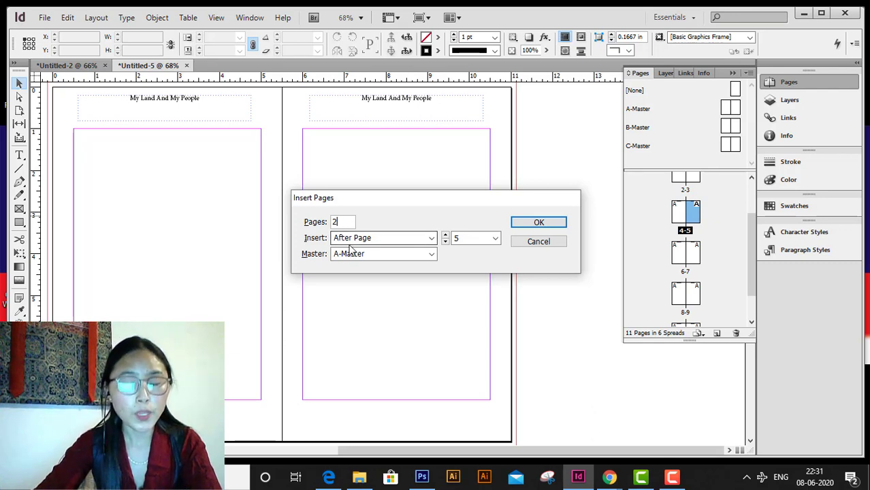
pyautogui.click(397, 241)
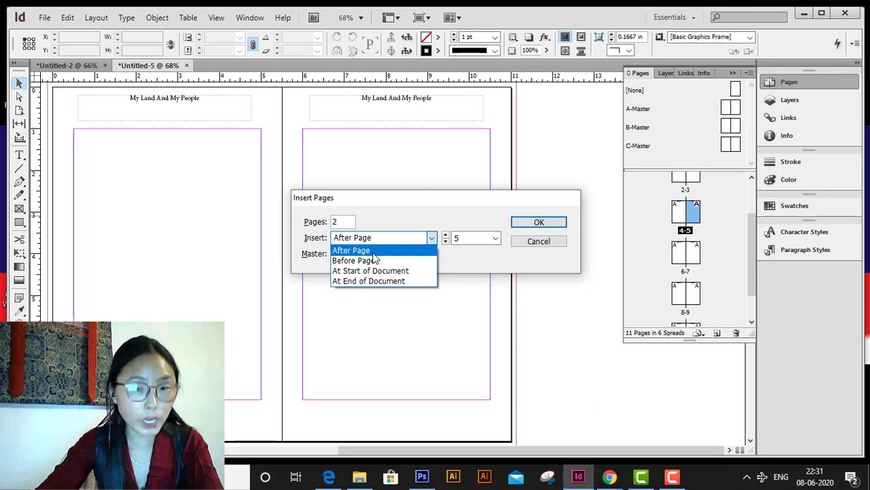
pyautogui.click(372, 252)
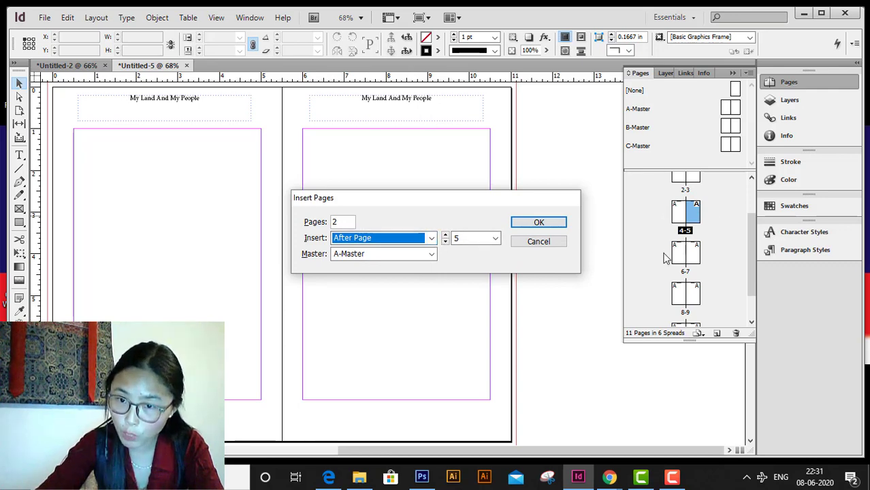
# Step: Try the At Start of Document and At End of Document locations for the inserted pages
pyautogui.click(431, 237)
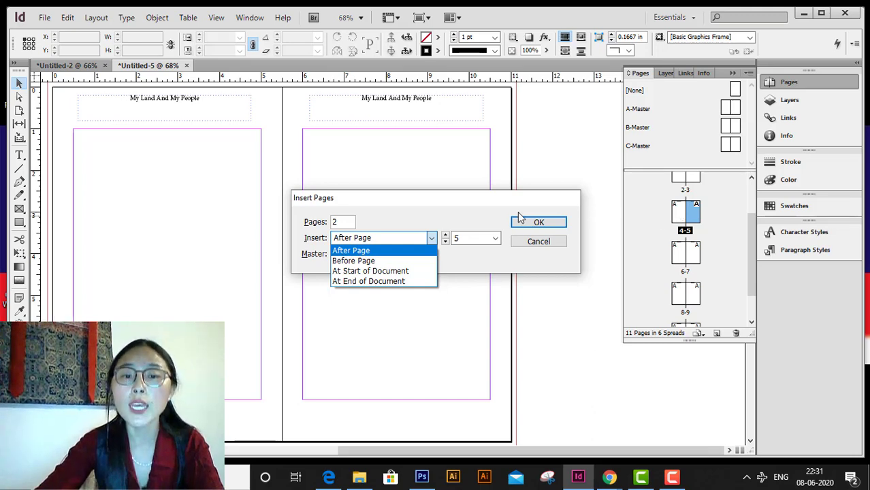
pyautogui.click(381, 272)
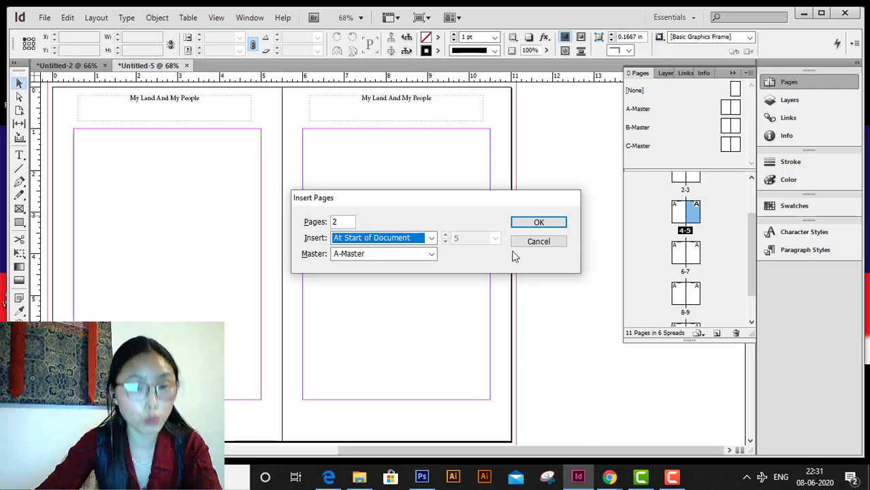
pyautogui.click(432, 238)
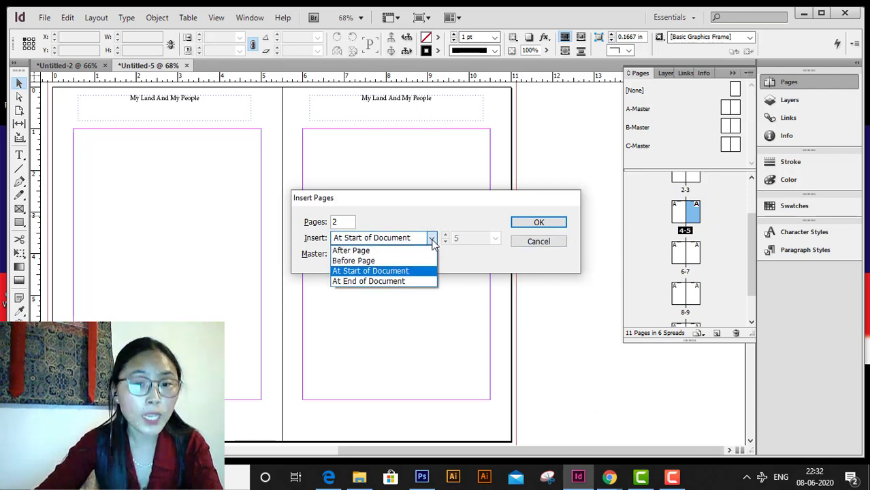
pyautogui.click(368, 285)
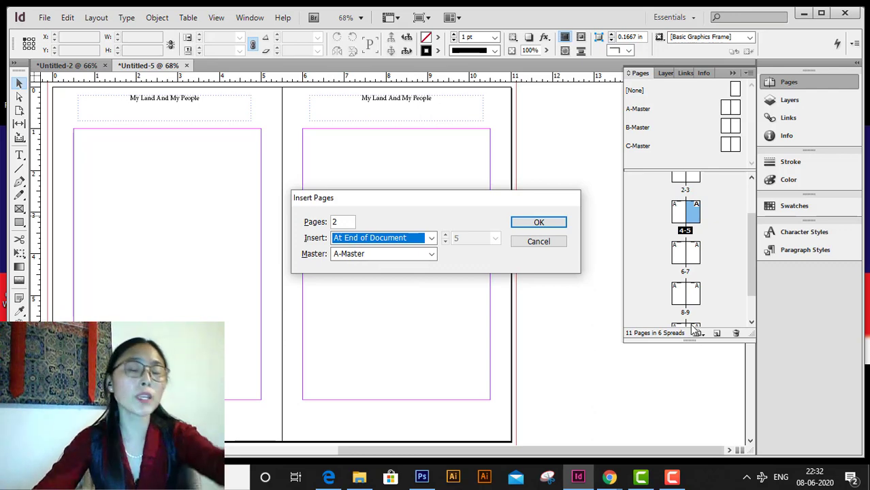
pyautogui.click(433, 241)
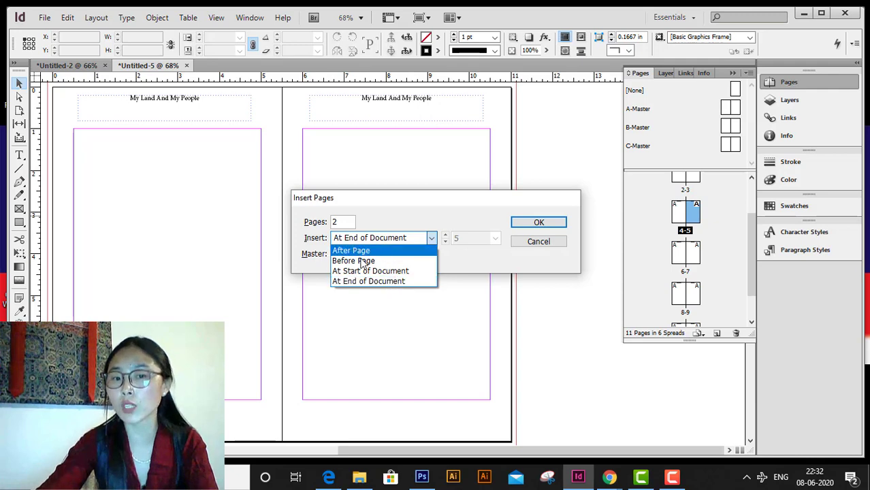
pyautogui.click(398, 313)
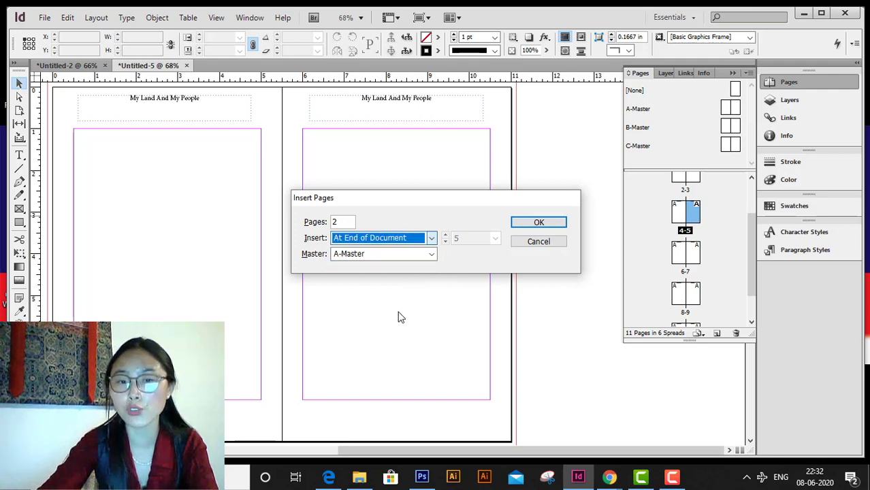
# Step: Set the insert location to After Page 8
pyautogui.click(432, 237)
pyautogui.click(381, 249)
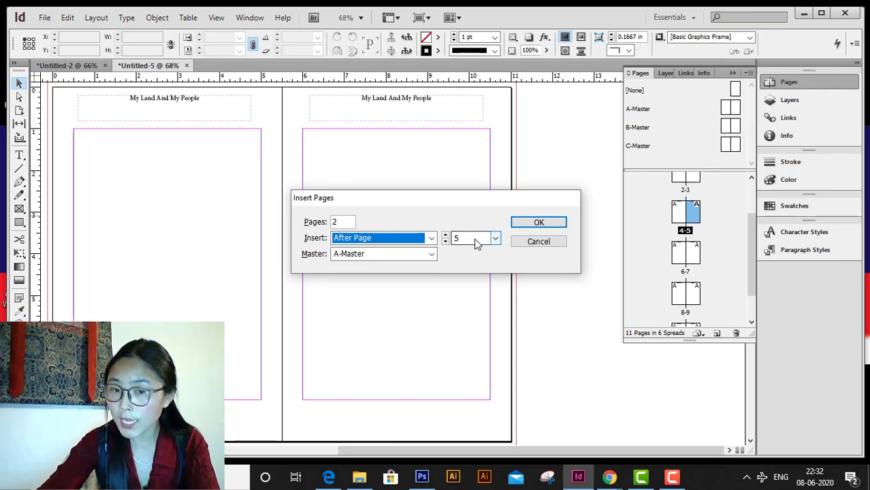
pyautogui.click(496, 239)
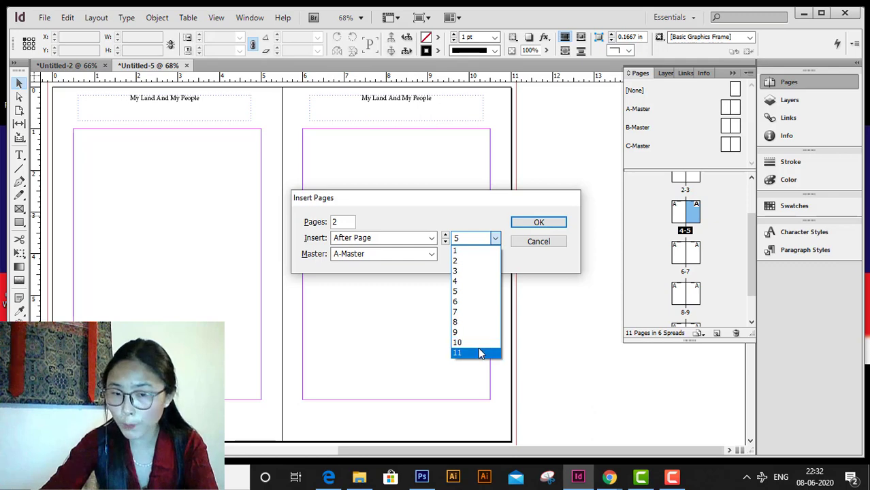
pyautogui.click(482, 323)
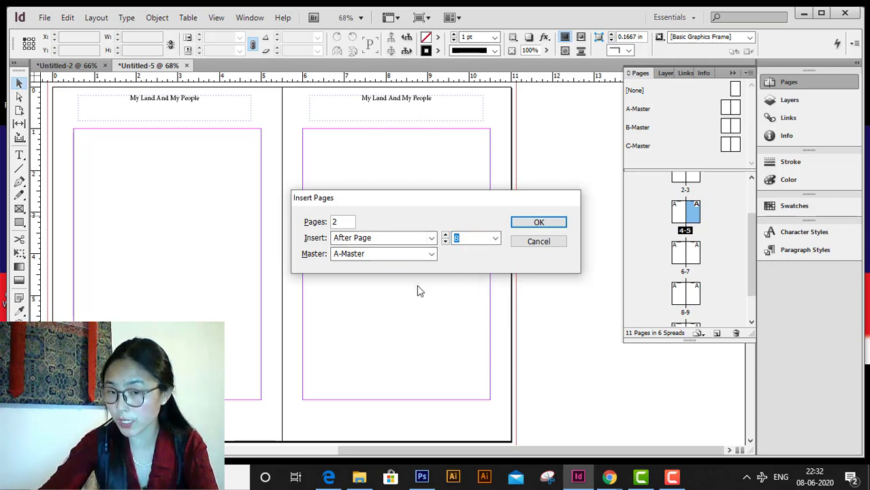
# Step: Try the At End of Document location for the inserted pages, and switch back to After Page
pyautogui.click(431, 239)
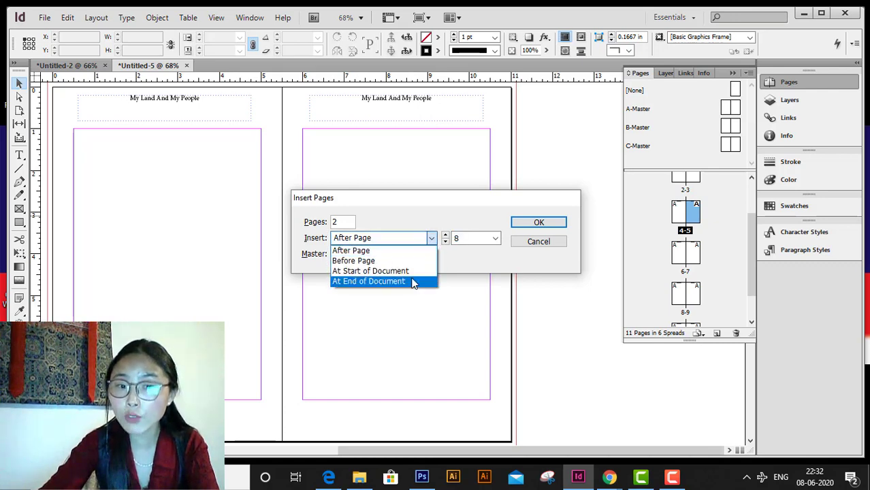
pyautogui.click(411, 283)
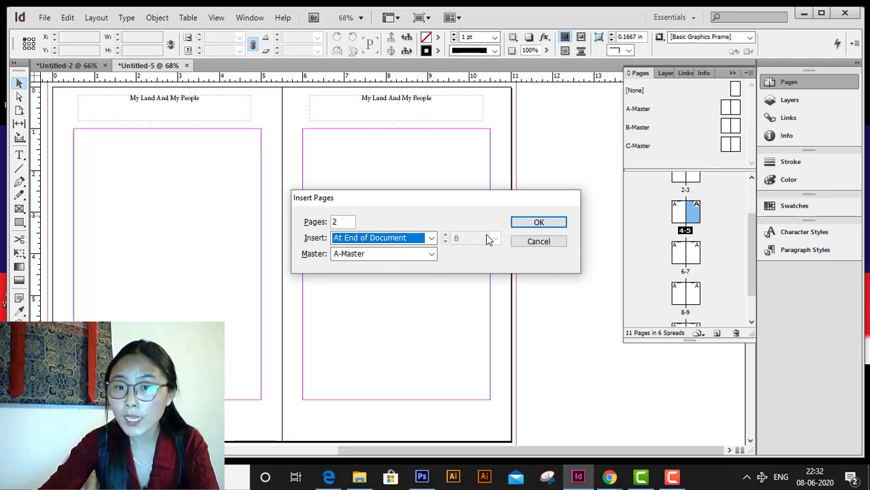
pyautogui.click(432, 239)
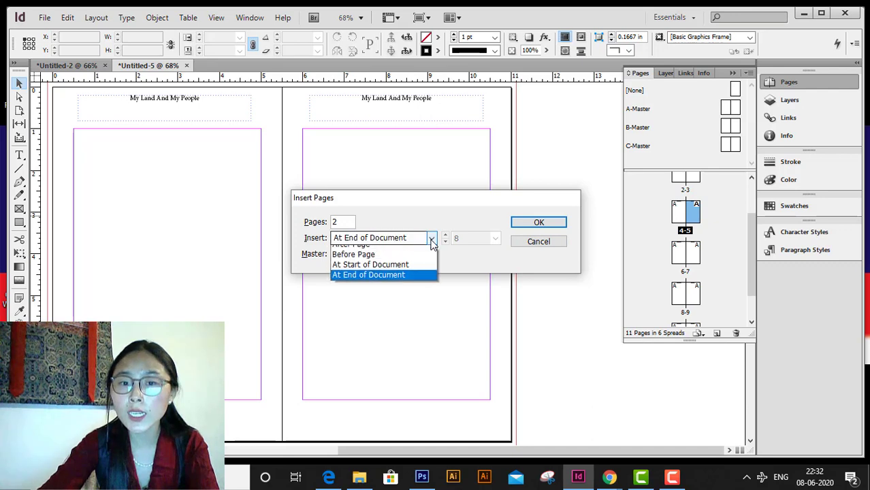
pyautogui.click(405, 253)
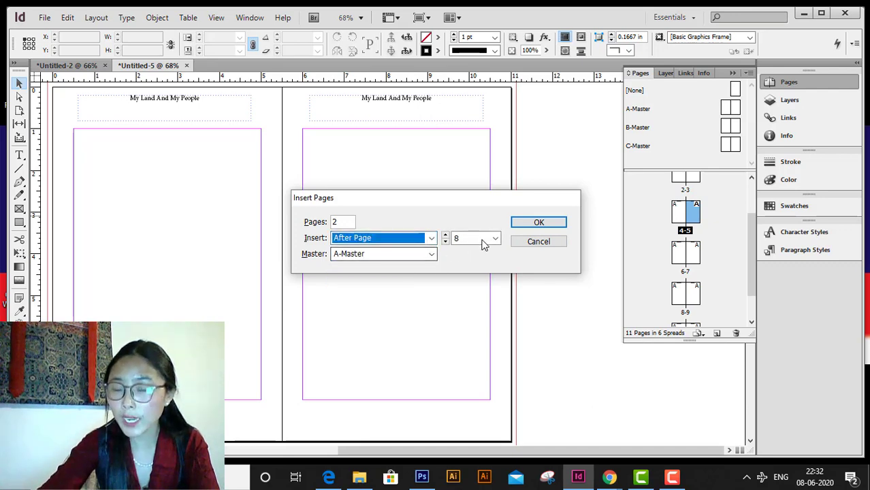
# Step: Choose B-Master for the 2 new pages and insert them after page 8
pyautogui.click(433, 254)
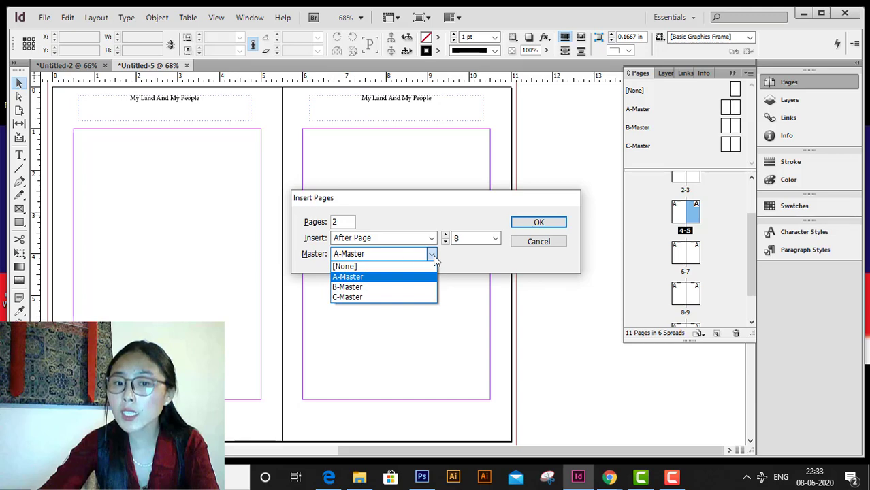
pyautogui.click(364, 290)
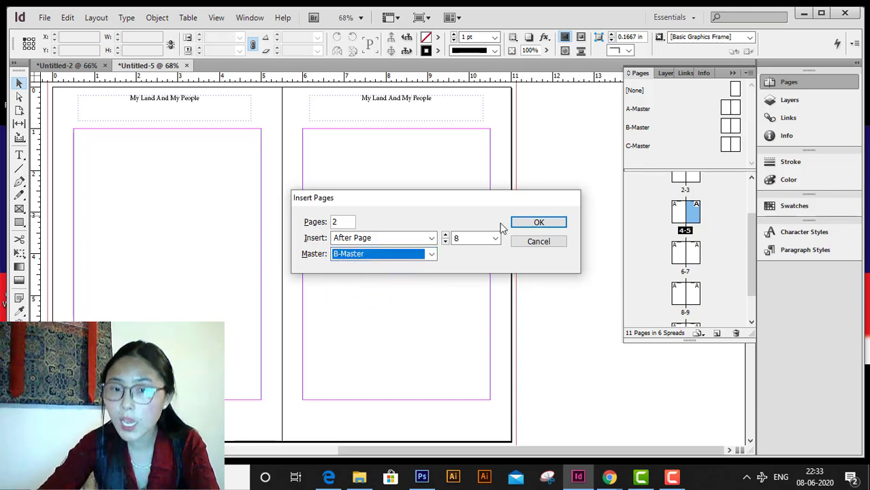
pyautogui.click(538, 222)
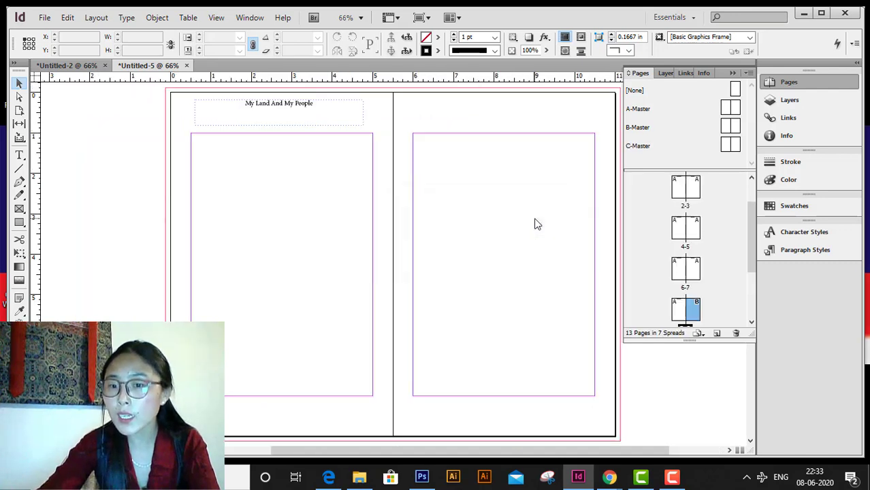
# Step: Look through the page thumbnails to check which masters the inserted pages and their neighbours use
pyautogui.scroll(-1, 687, 307)
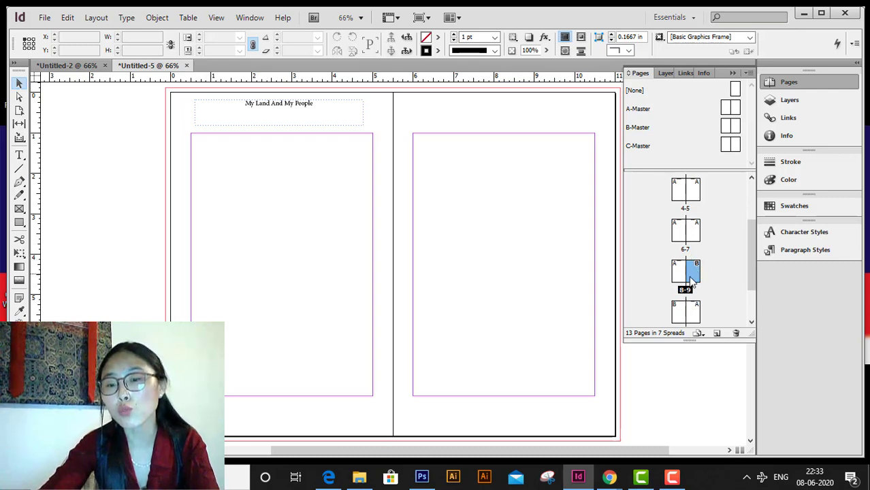
pyautogui.scroll(-1, 684, 299)
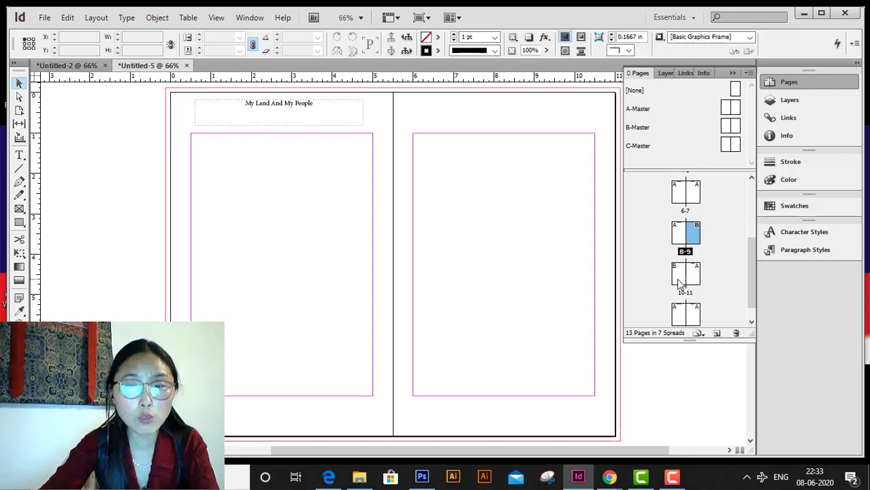
pyautogui.scroll(-1, 678, 284)
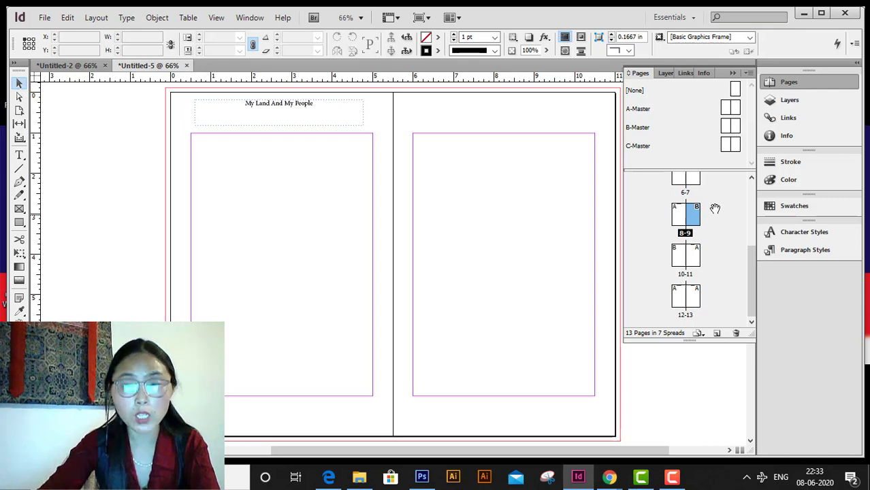
pyautogui.scroll(4, 663, 262)
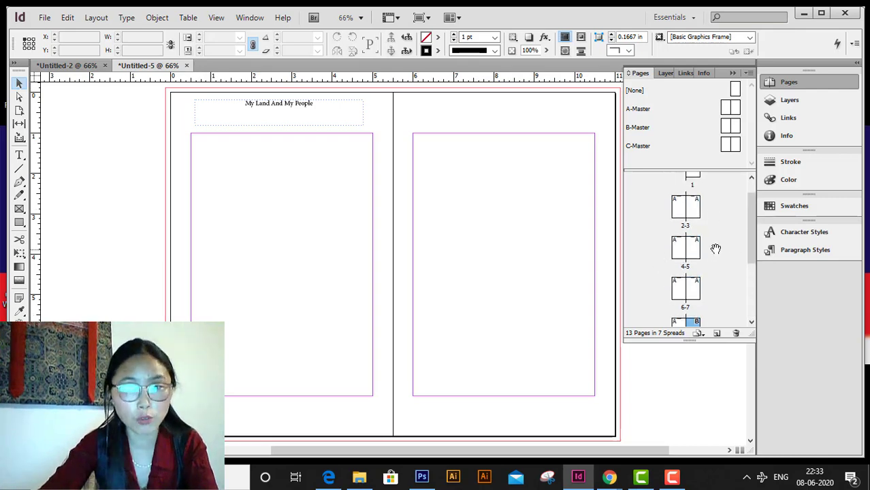
pyautogui.scroll(1, 711, 248)
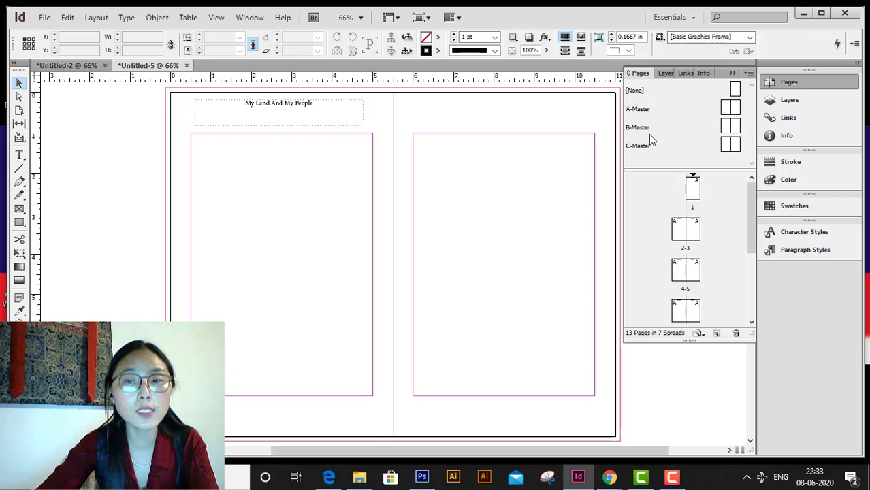
# Step: Display the A-Master spread, look through the page thumbnails, and display page 1
pyautogui.doubleClick(643, 109)
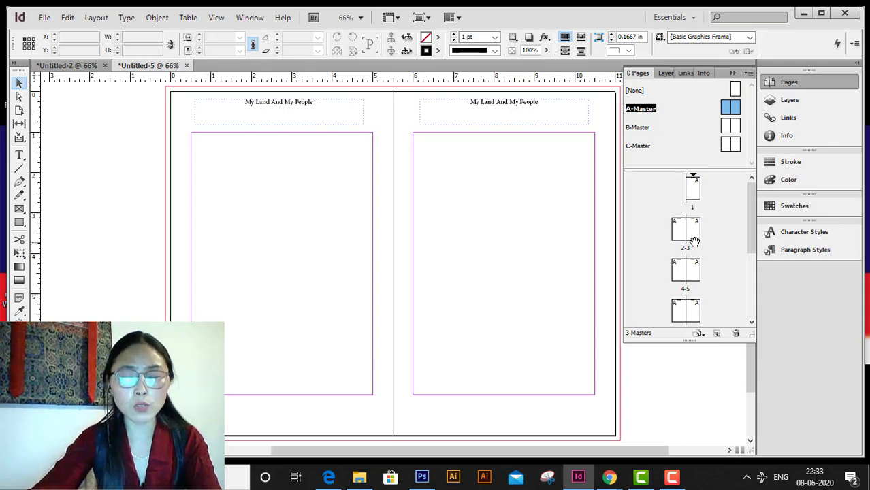
pyautogui.scroll(-1, 693, 240)
pyautogui.scroll(1, 693, 240)
pyautogui.scroll(-1, 694, 238)
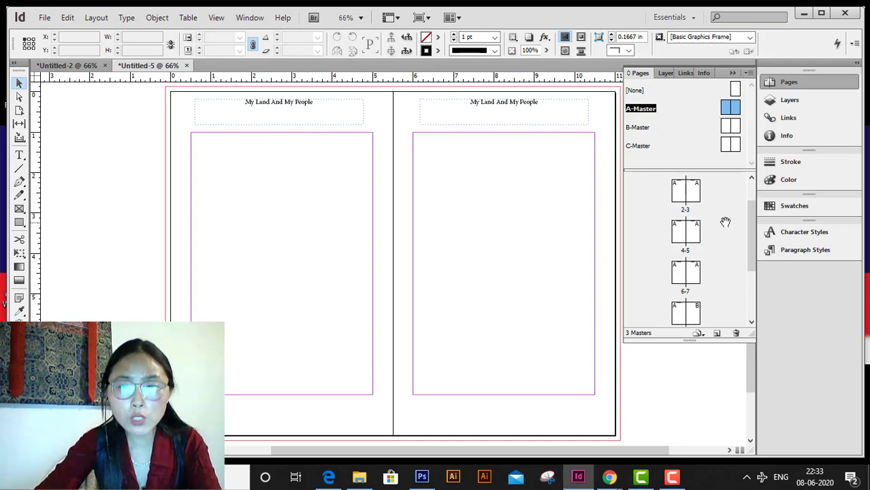
pyautogui.scroll(1, 663, 206)
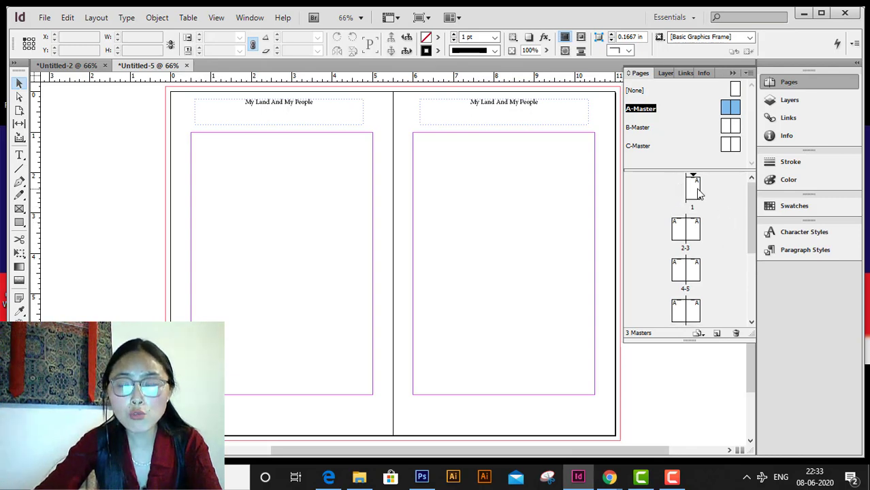
pyautogui.doubleClick(693, 190)
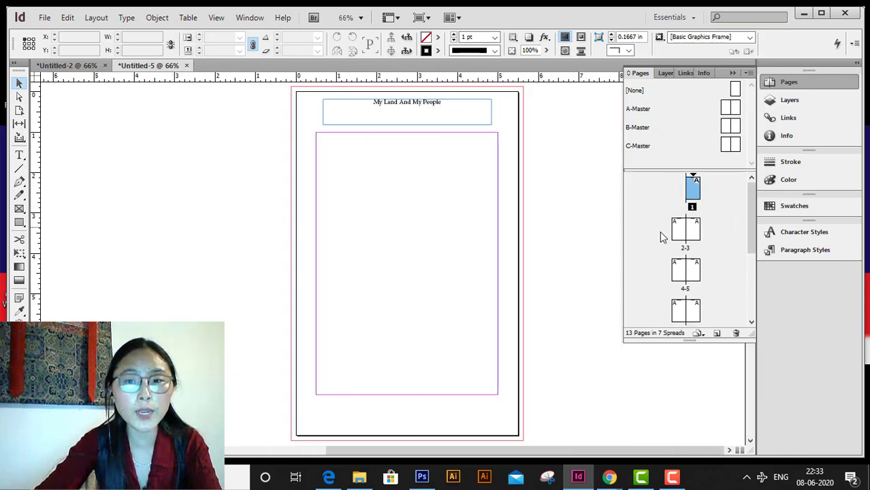
# Step: Delete pages 2 through 13 together with their objects, and display page 1 fitted in the window
pyautogui.click(685, 233)
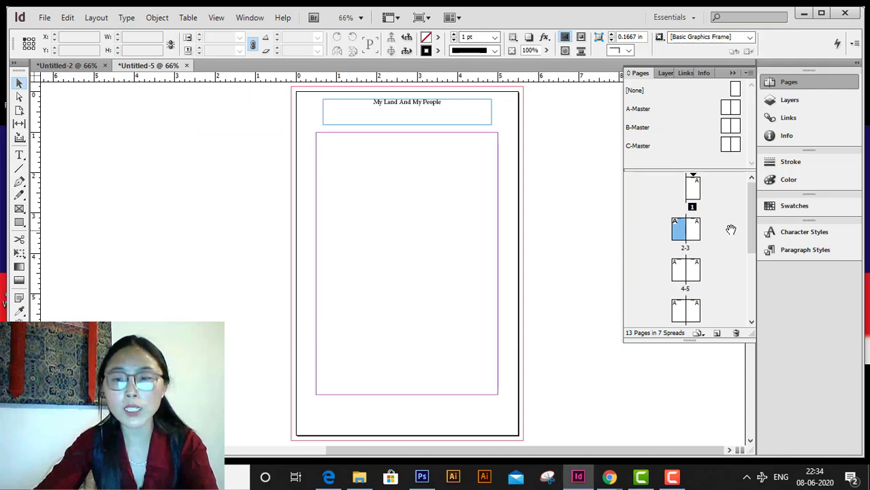
pyautogui.moveTo(752, 233); pyautogui.dragTo(754, 328)
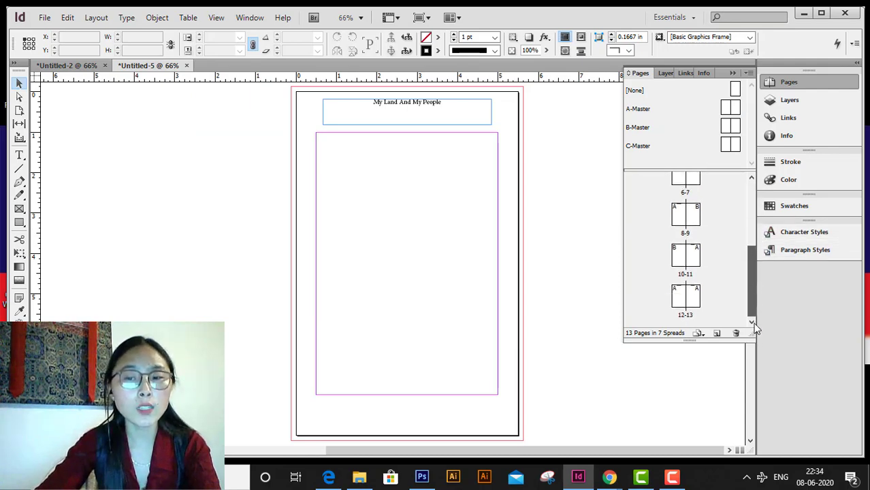
pyautogui.keyDown('shift'); pyautogui.click(693, 303); pyautogui.keyUp('shift')
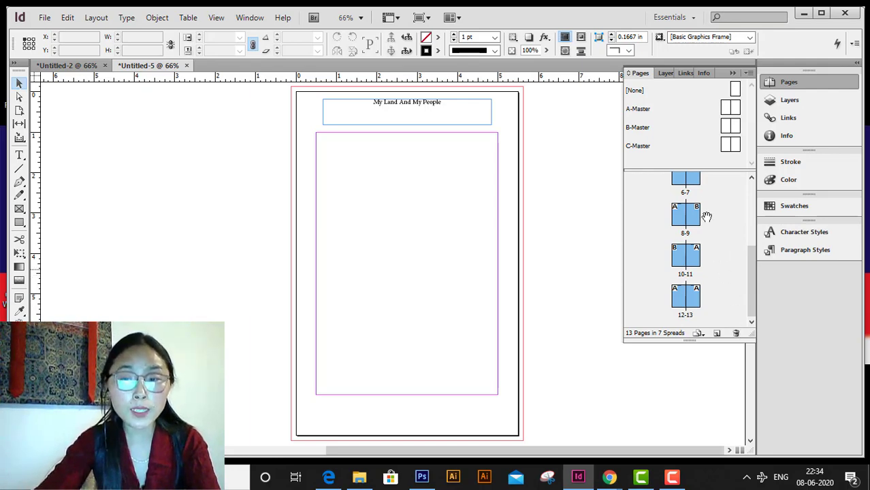
pyautogui.click(736, 334)
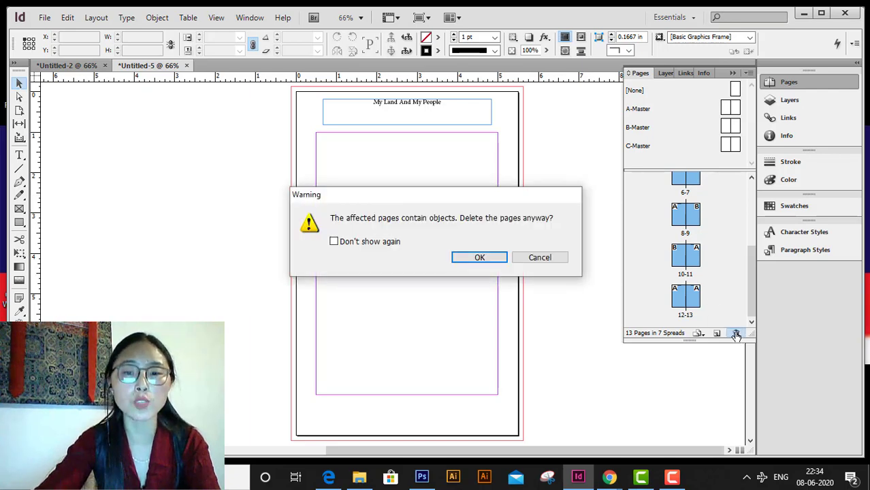
pyautogui.click(467, 258)
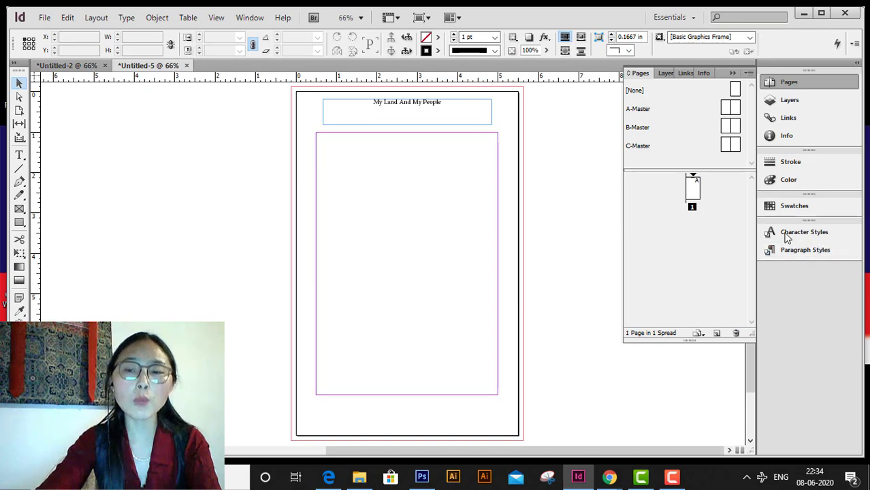
pyautogui.click(697, 193)
pyautogui.doubleClick(696, 193)
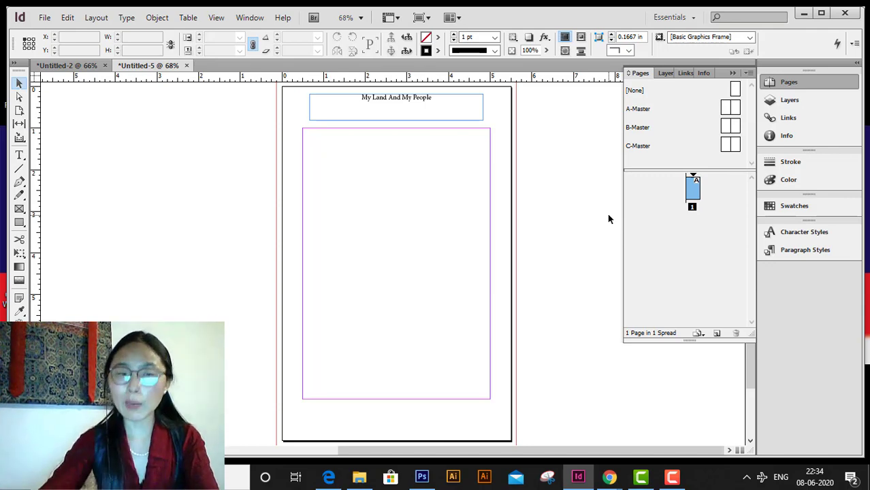
pyautogui.click(45, 18)
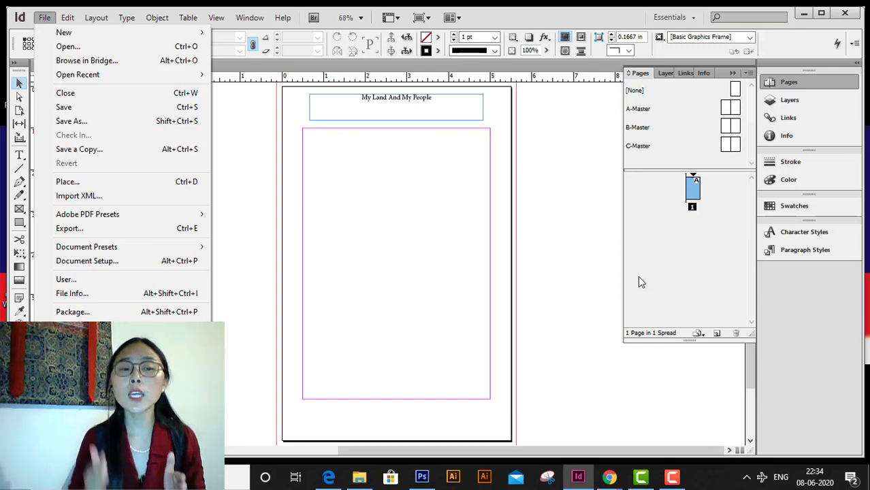
pyautogui.click(414, 332)
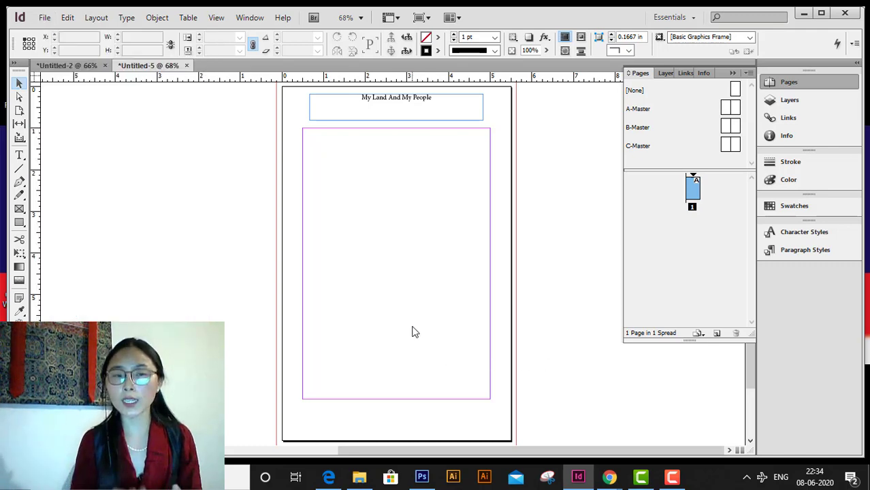
pyautogui.hotkey('ctrl', 'd')
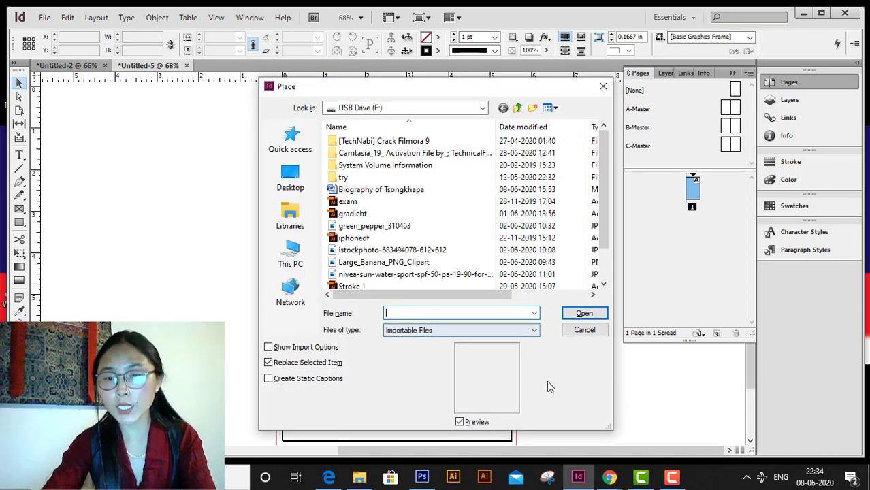
pyautogui.click(584, 330)
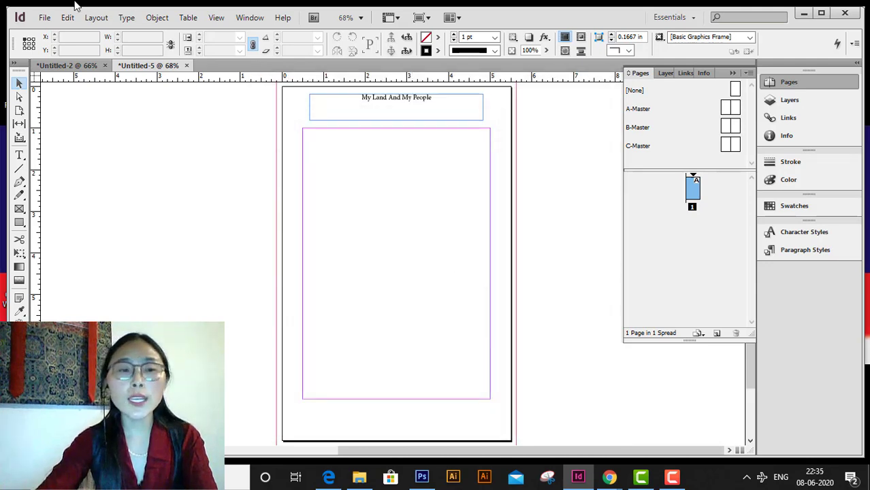
# Step: Load the Word document Biography of Tsongkhapa from USB Drive (F:) for placing in the layout
pyautogui.click(44, 17)
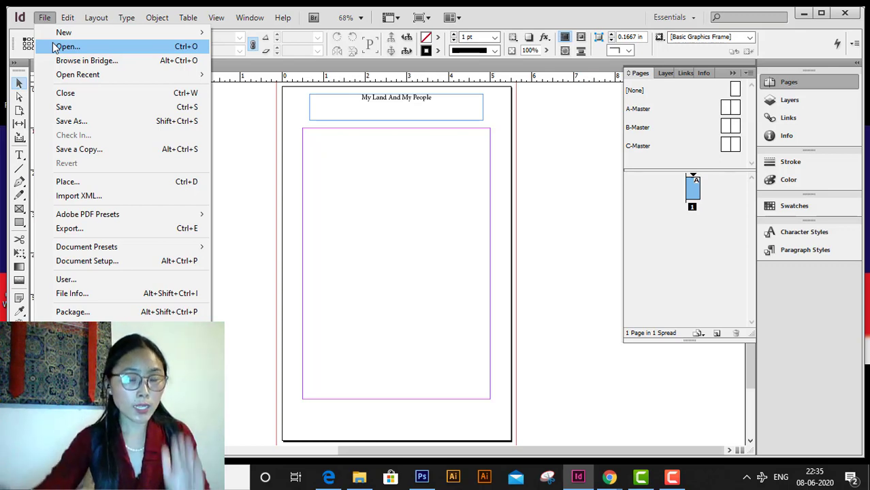
pyautogui.click(78, 180)
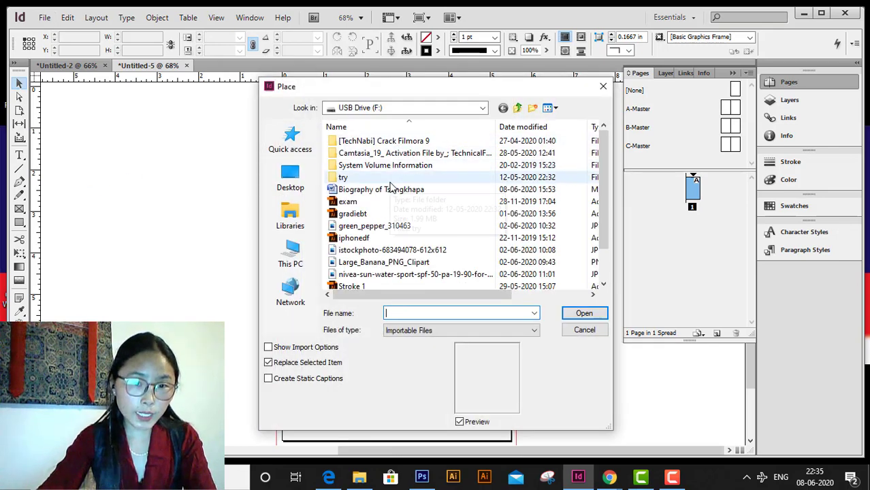
pyautogui.click(381, 193)
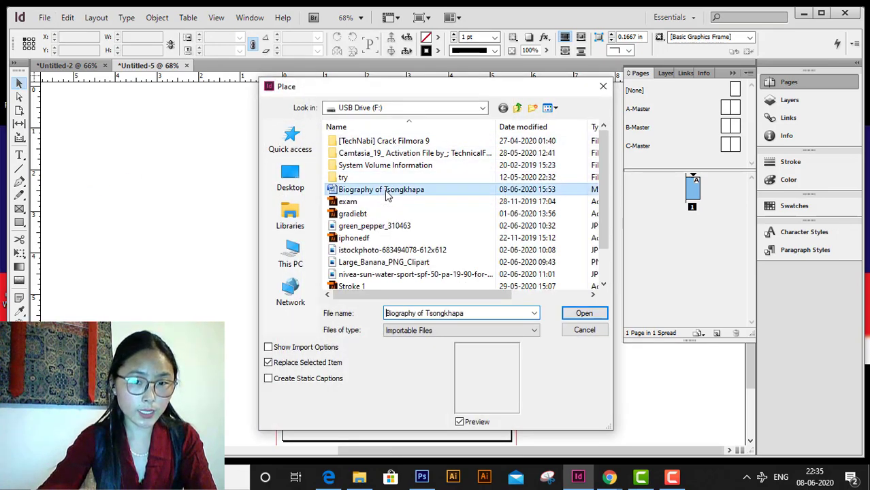
pyautogui.click(585, 317)
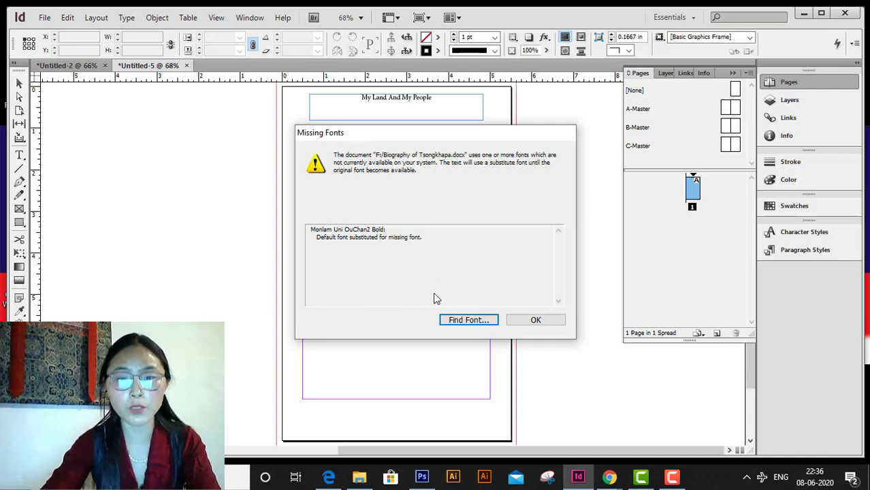
# Step: Open Find Font for the missing Monlam Uni OuChan2 Bold and choose Monlam Uni OuChan1 as the replacement family
pyautogui.click(456, 321)
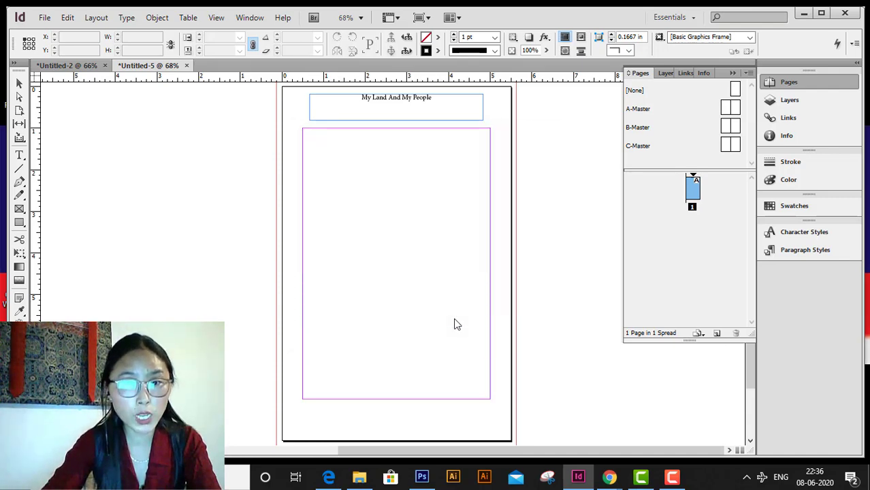
pyautogui.click(370, 171)
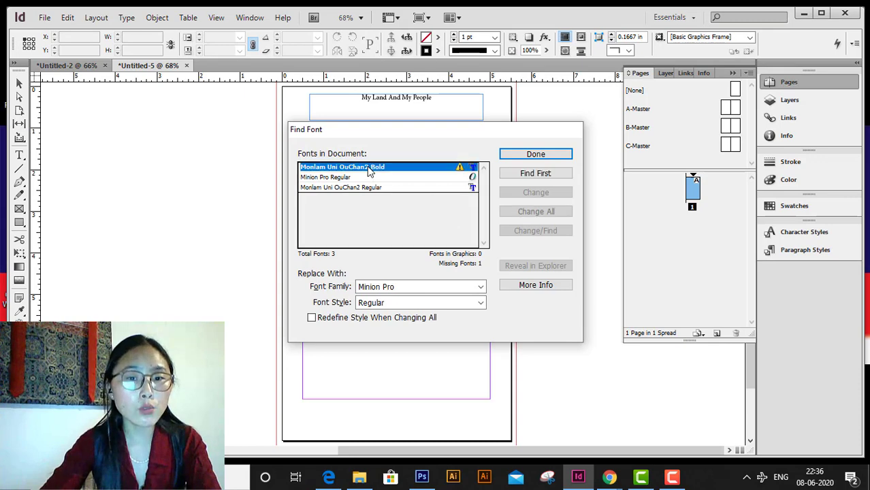
pyautogui.click(480, 287)
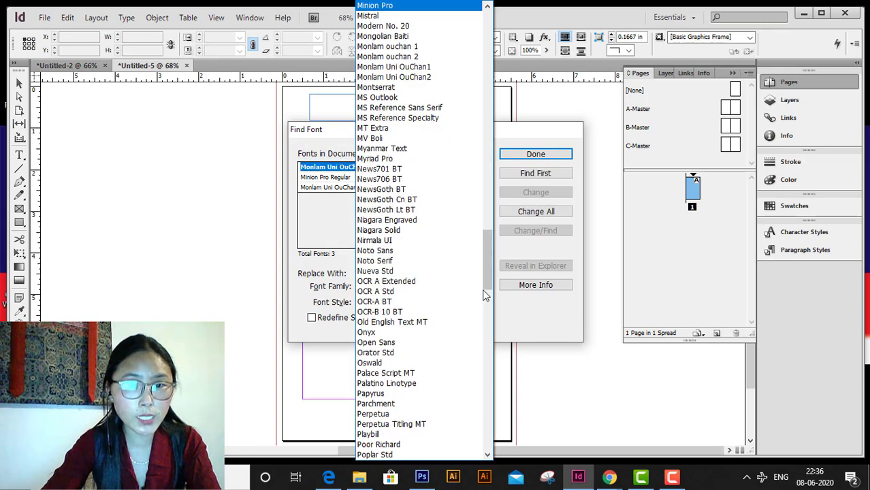
pyautogui.click(438, 68)
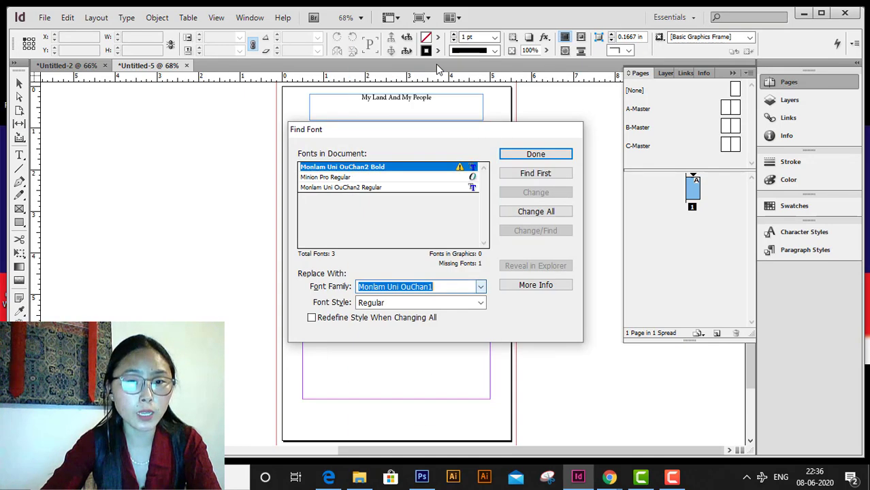
# Step: Change all Monlam Uni OuChan2 Regular text to the Monlam Uni OuChan2 family in Regular style and finish the font replacement
pyautogui.click(359, 188)
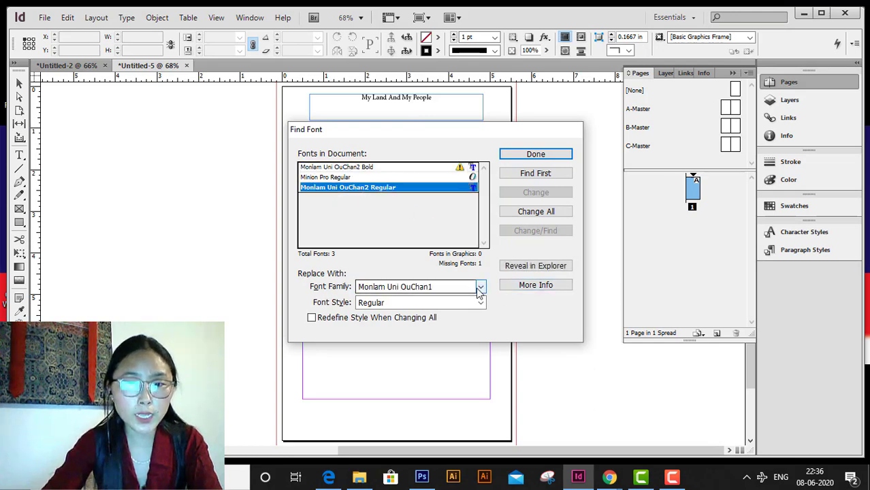
pyautogui.click(480, 287)
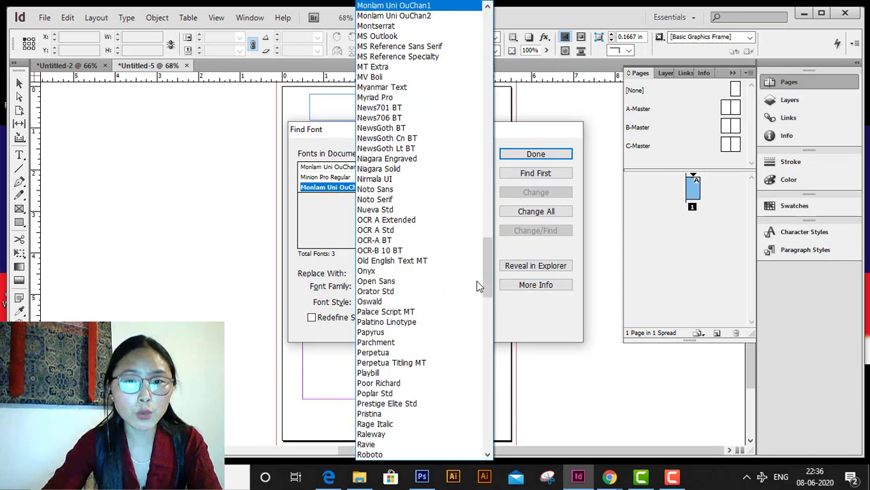
pyautogui.click(442, 15)
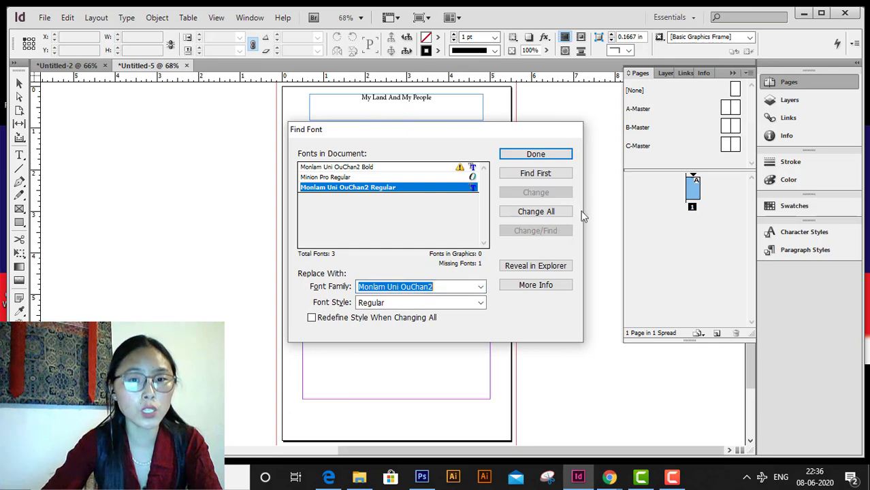
pyautogui.click(545, 213)
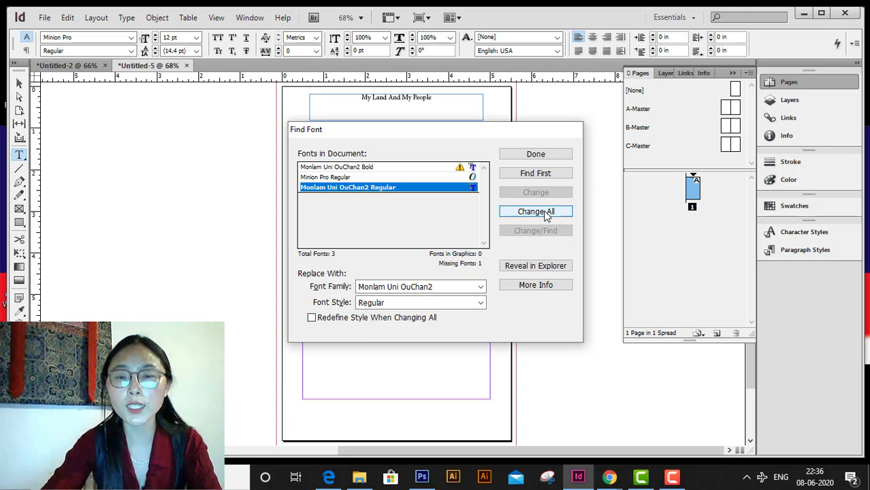
pyautogui.click(540, 154)
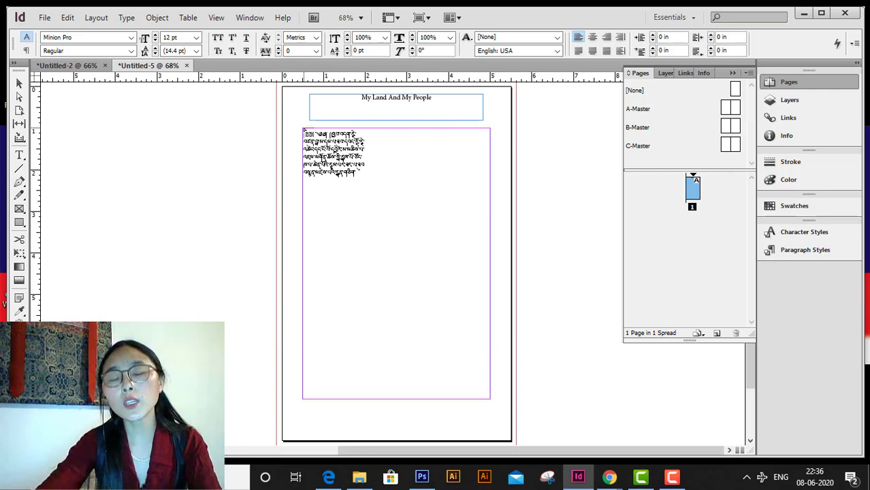
# Step: Place the loaded text at the upper-left margin corner of page 1 and thread its overset text into a pasteboard frame
pyautogui.moveTo(303, 130); pyautogui.dragTo(303, 130)
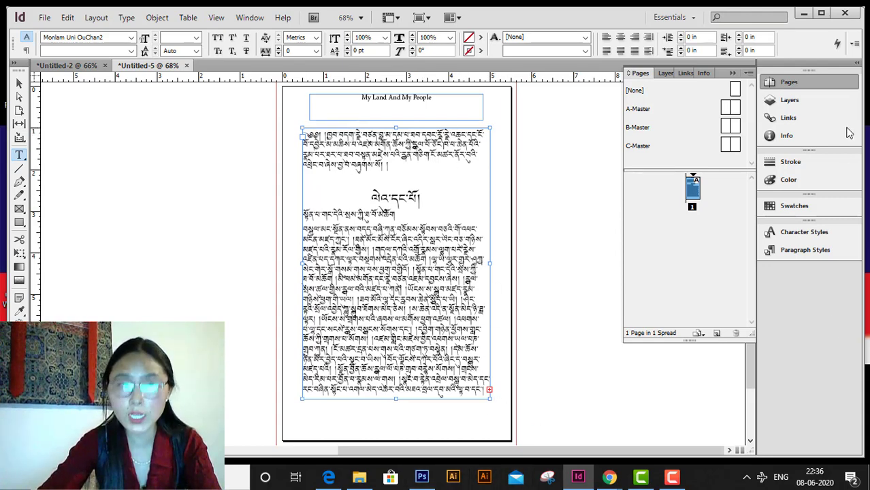
pyautogui.click(19, 83)
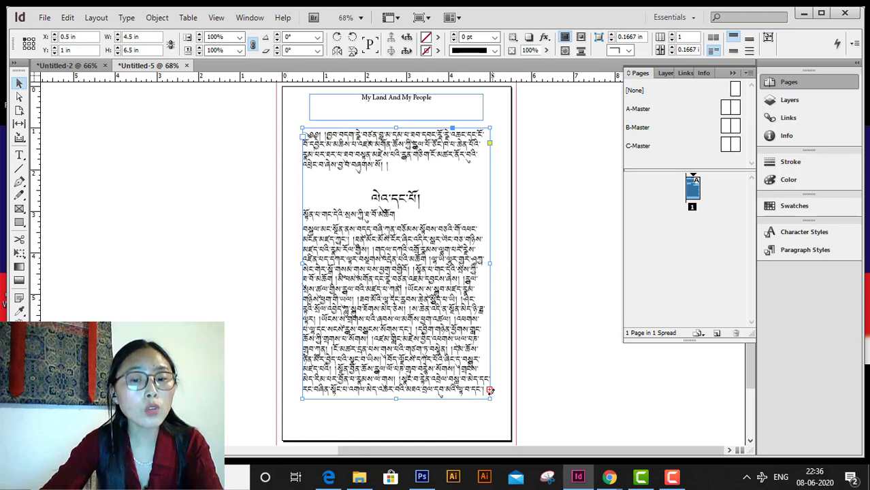
pyautogui.click(489, 391)
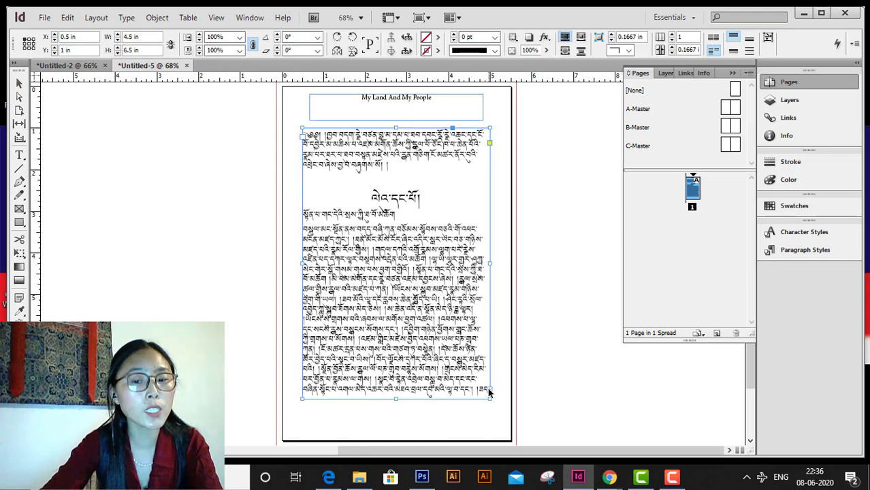
pyautogui.click(74, 194)
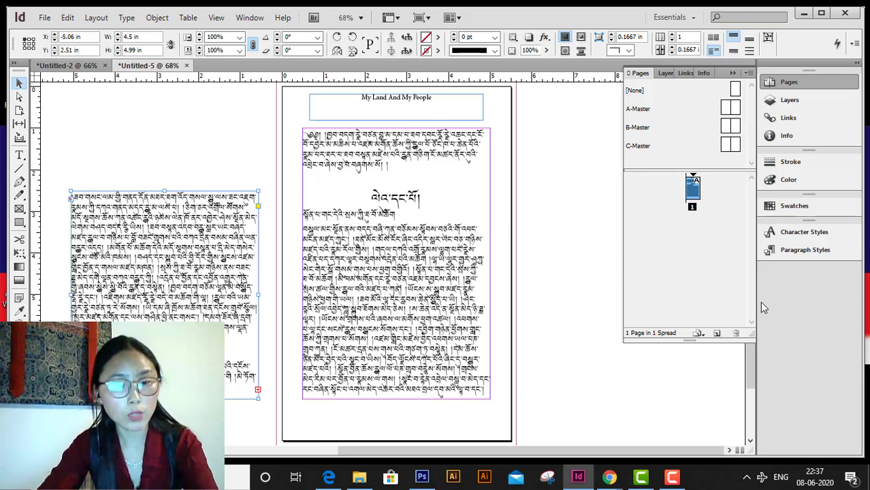
# Step: Undo the pasteboard text frame and the text placement on page 1
pyautogui.hotkey('ctrl', 'z')
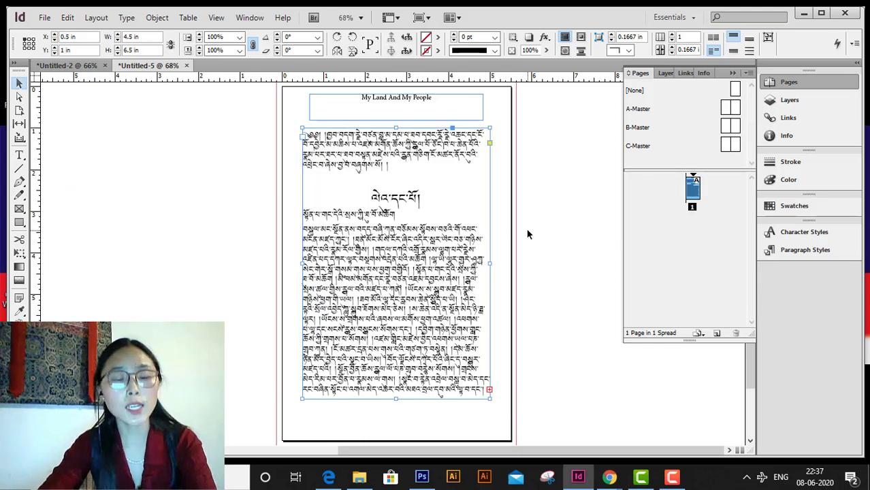
pyautogui.hotkey('ctrl', 'z')
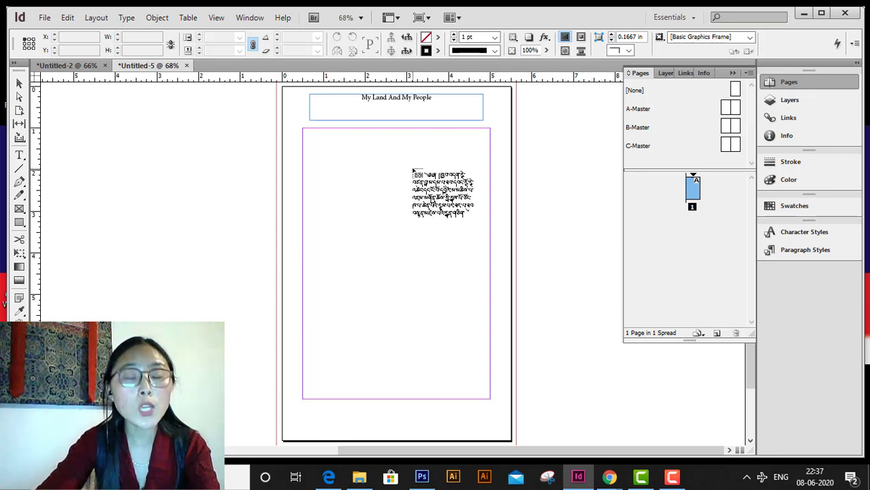
# Step: Autoflow the loaded text from the upper-left margin corner of page 1 so that pages are added for all of it
pyautogui.press('shift')
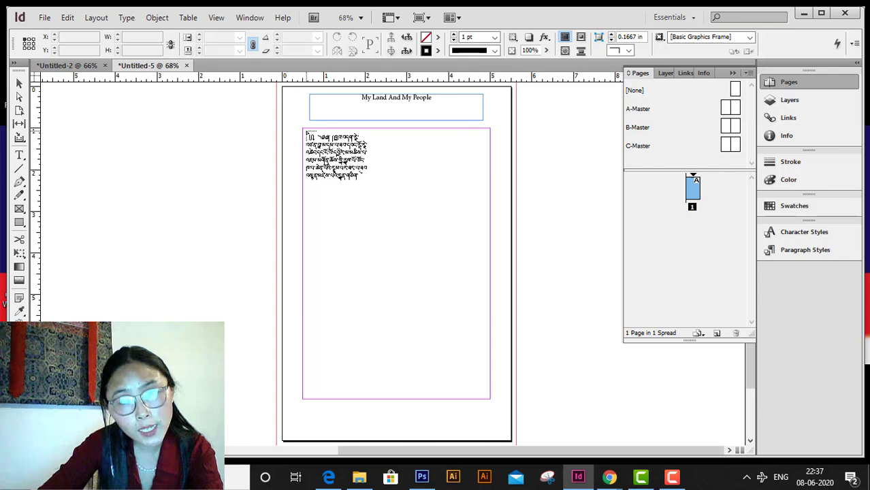
pyautogui.moveTo(307, 132); pyautogui.dragTo(307, 132)
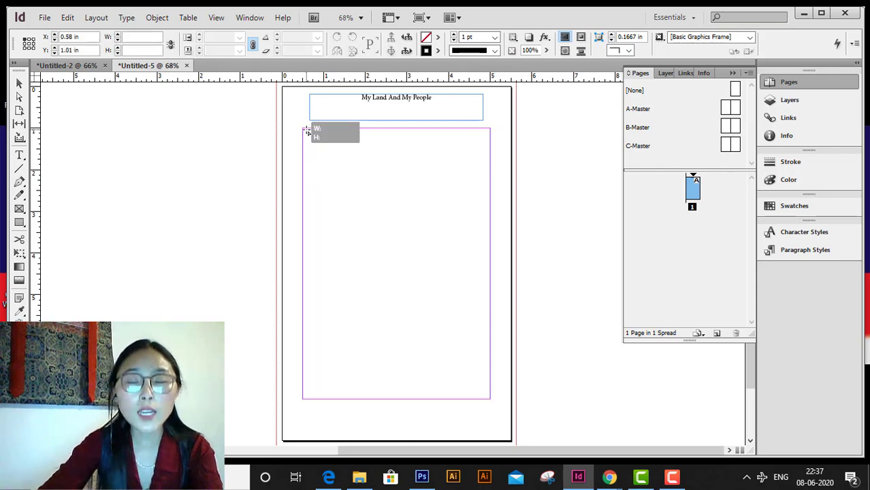
pyautogui.moveTo(307, 133); pyautogui.dragTo(307, 133)
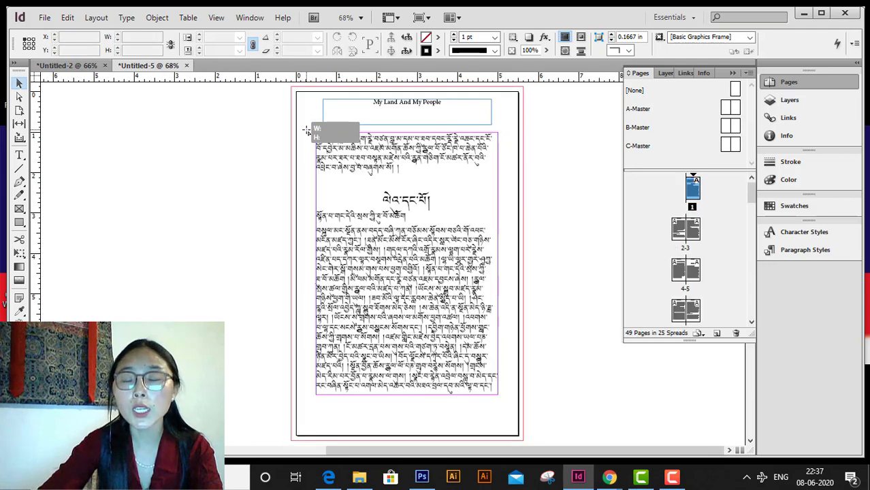
# Step: Look through the page thumbnails to the last spread and display page 49 to check where the text ends
pyautogui.scroll(-15, 681, 250)
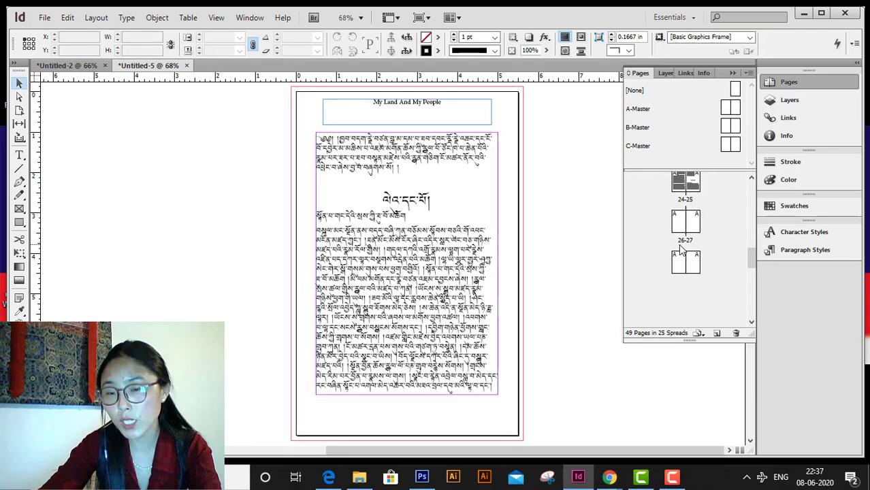
pyautogui.scroll(-3, 681, 249)
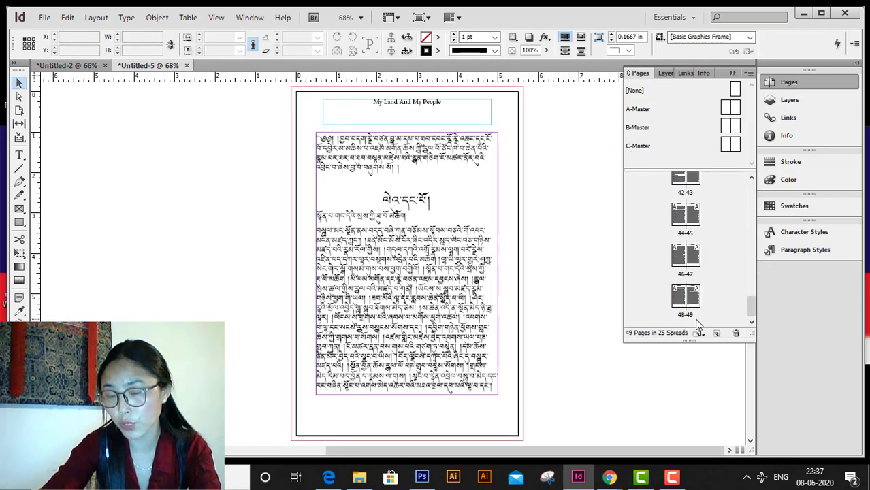
pyautogui.doubleClick(694, 293)
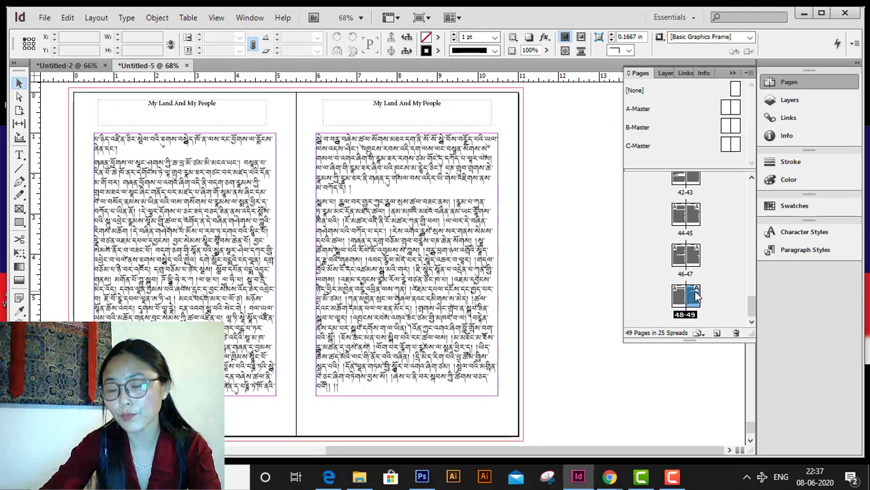
pyautogui.scroll(15, 694, 294)
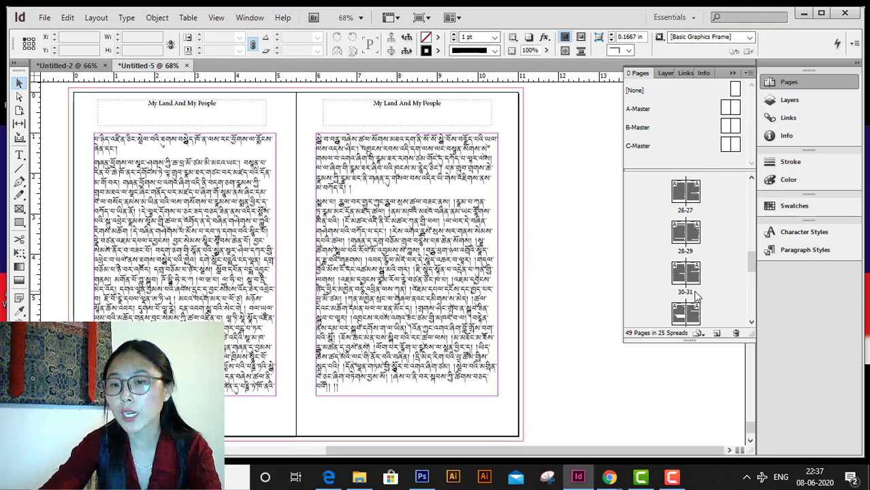
pyautogui.scroll(2, 696, 296)
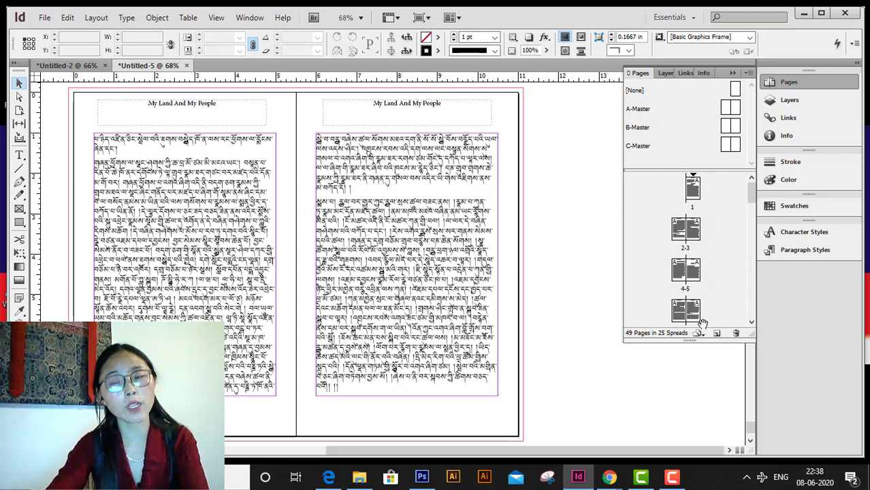
# Step: Undo the autoflow and place the loaded text from the upper-left margin corner of the A-Master spread's left page
pyautogui.hotkey('ctrl', 'z')
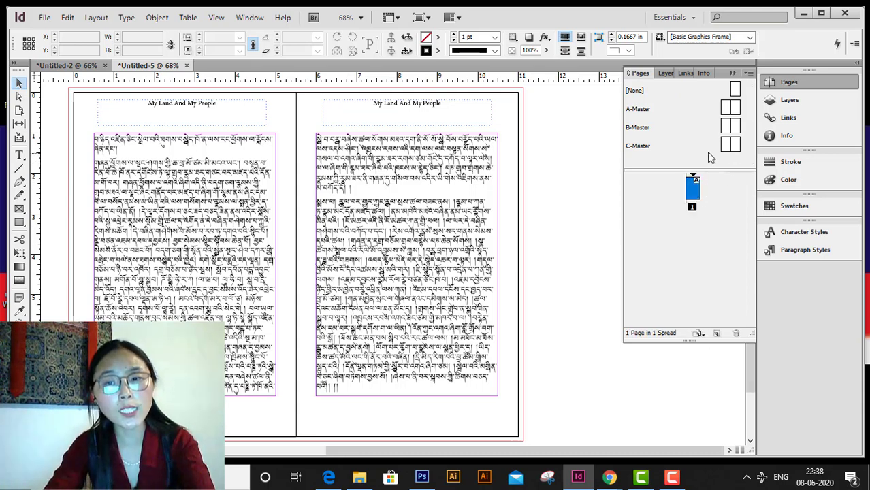
pyautogui.doubleClick(641, 112)
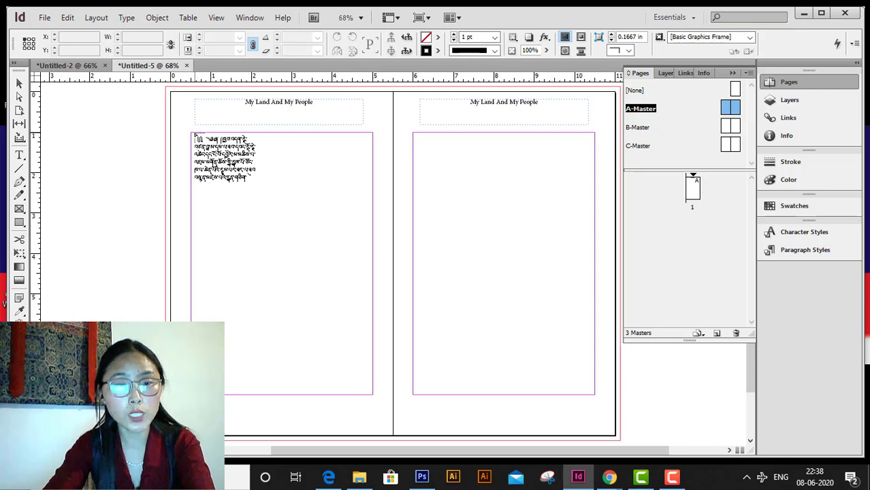
pyautogui.click(194, 133)
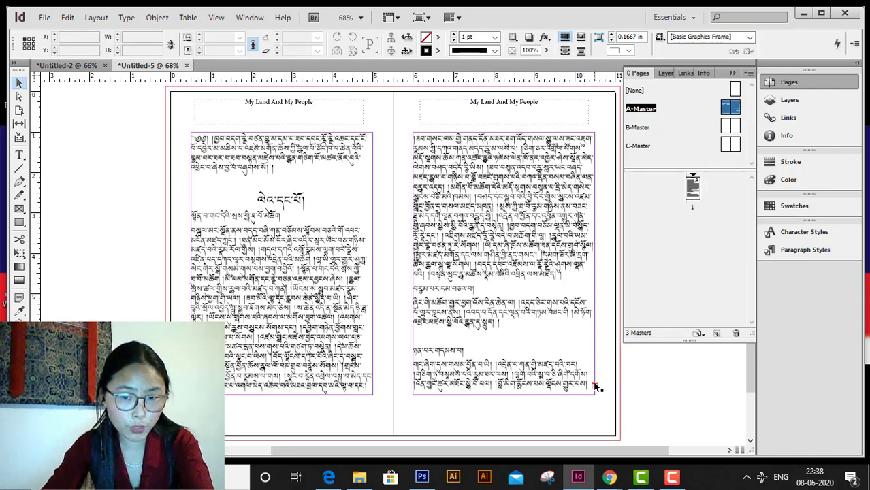
# Step: Compare page 1 with the A-Master spread, undo the text placement on the master, and return to page 1
pyautogui.doubleClick(694, 194)
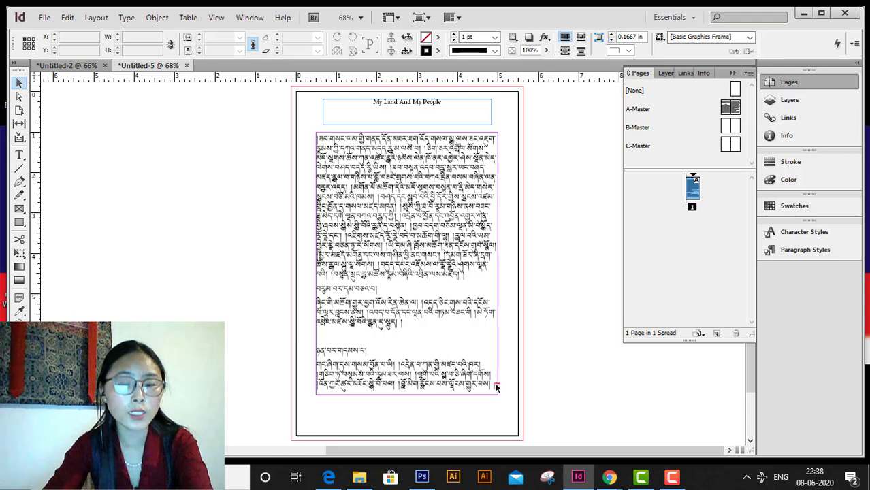
pyautogui.doubleClick(640, 109)
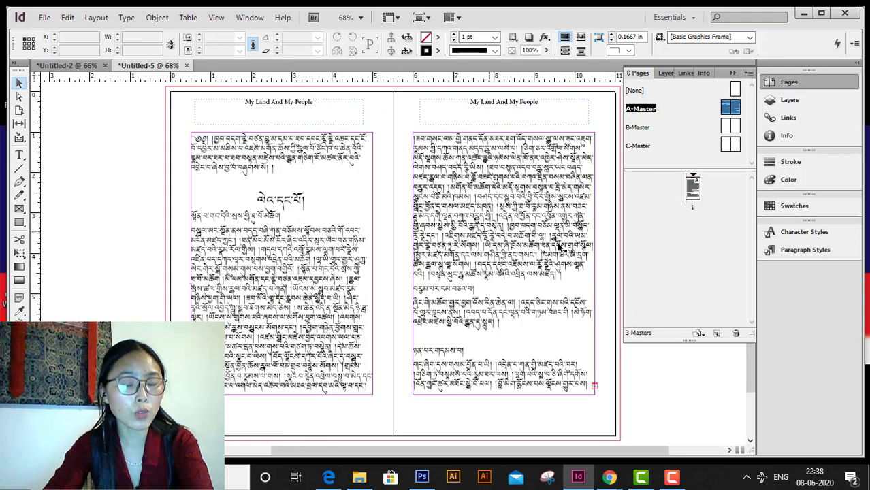
pyautogui.doubleClick(735, 199)
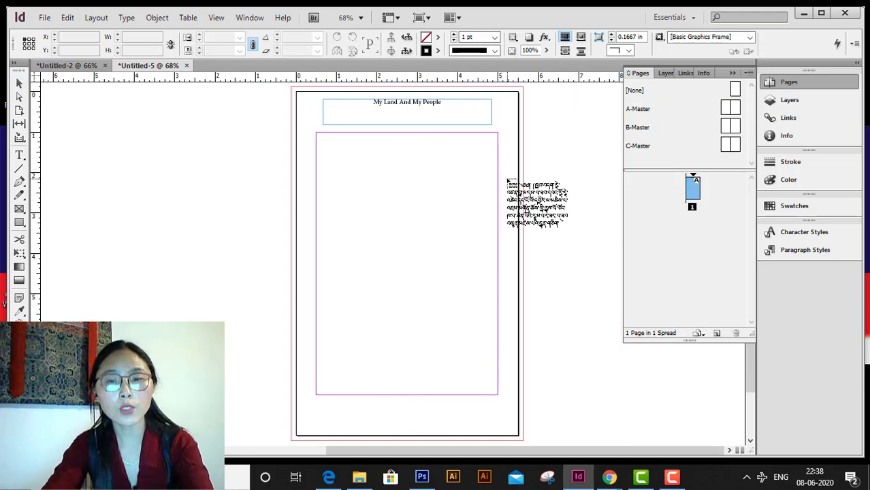
# Step: Autoflow the loaded Word text from the upper-left margin corner of page 1 through automatically added pages
pyautogui.press('Escape')
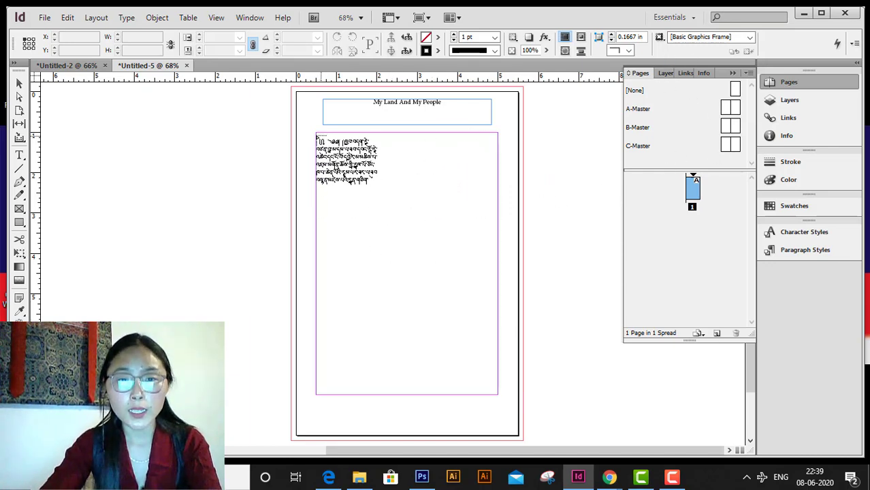
pyautogui.moveTo(316, 136); pyautogui.dragTo(317, 137)
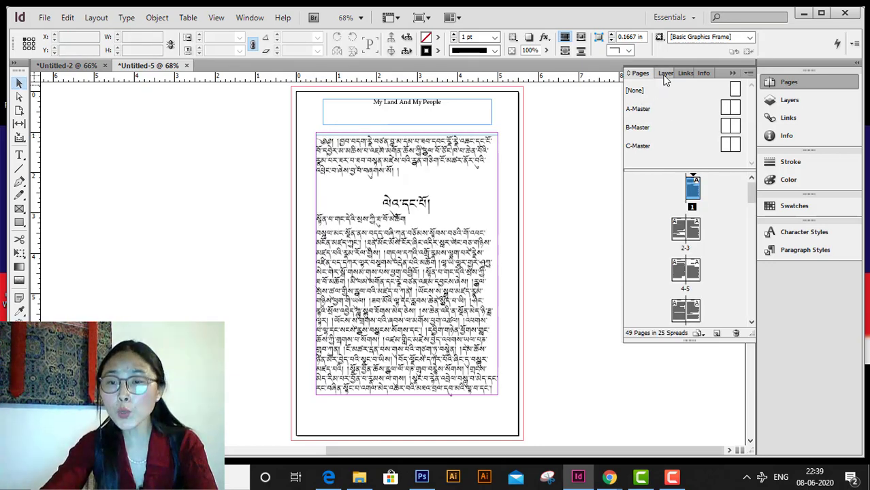
# Step: Examine the document's layers and links, collapsing and expanding the link information
pyautogui.click(661, 73)
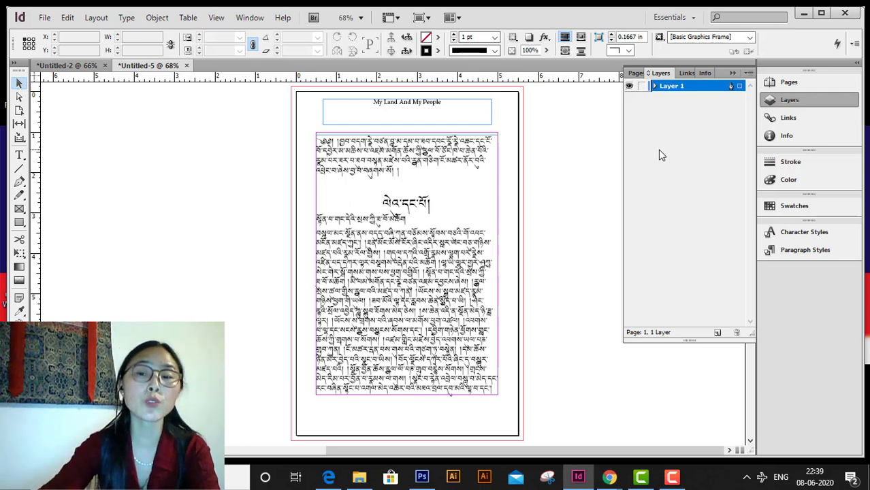
pyautogui.click(687, 73)
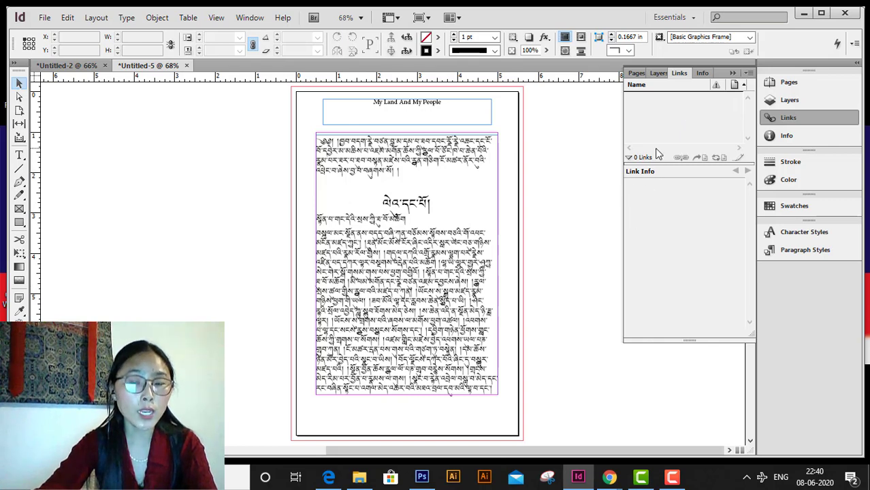
pyautogui.click(628, 157)
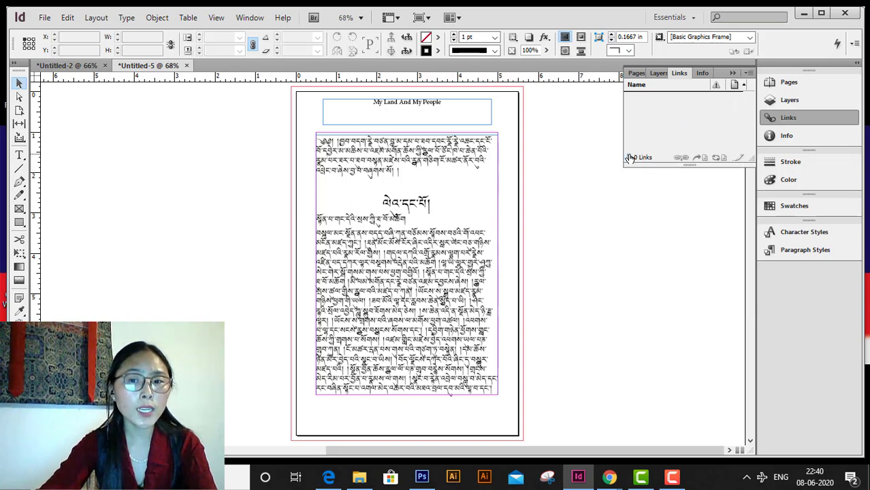
pyautogui.click(628, 158)
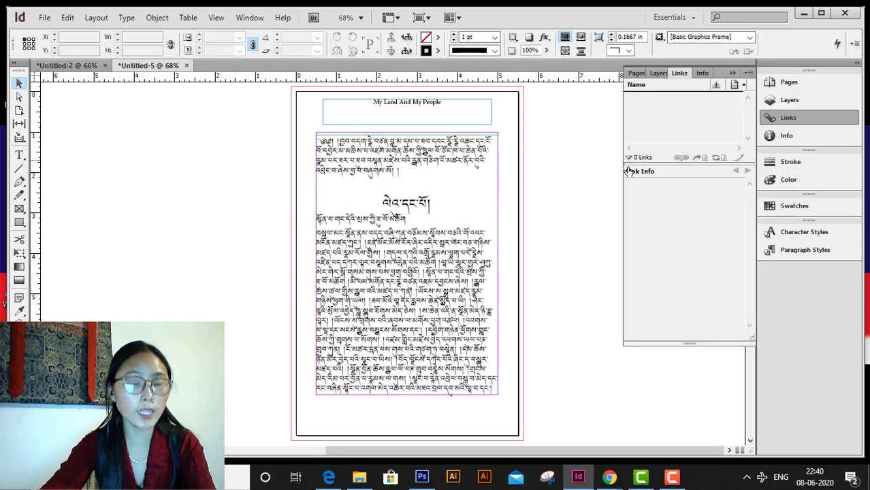
pyautogui.click(44, 18)
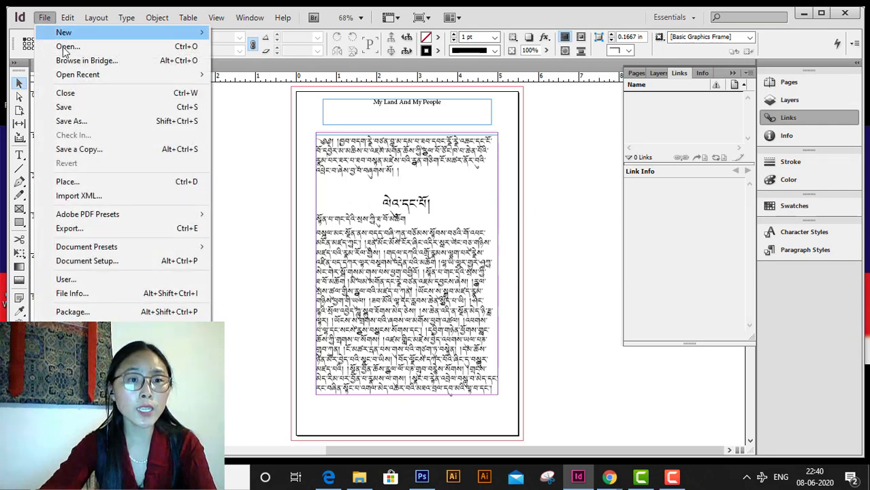
pyautogui.click(84, 181)
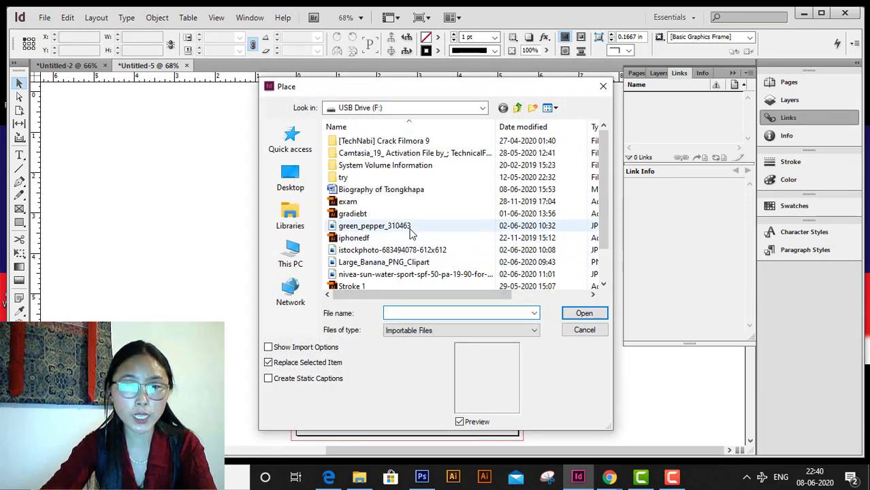
pyautogui.click(410, 228)
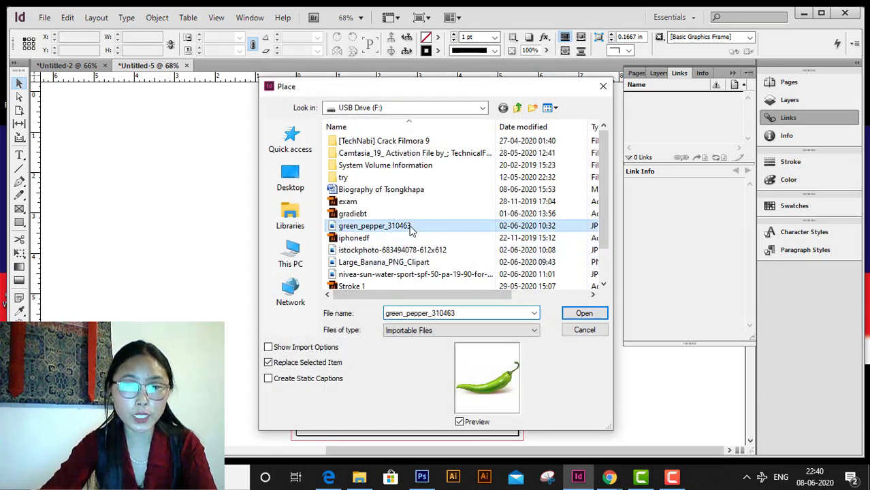
pyautogui.scroll(-1, 410, 230)
pyautogui.click(392, 230)
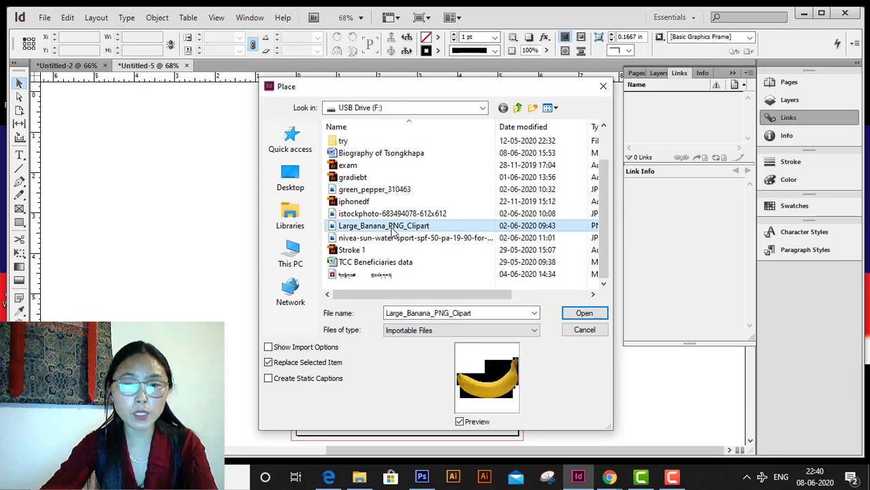
pyautogui.click(391, 218)
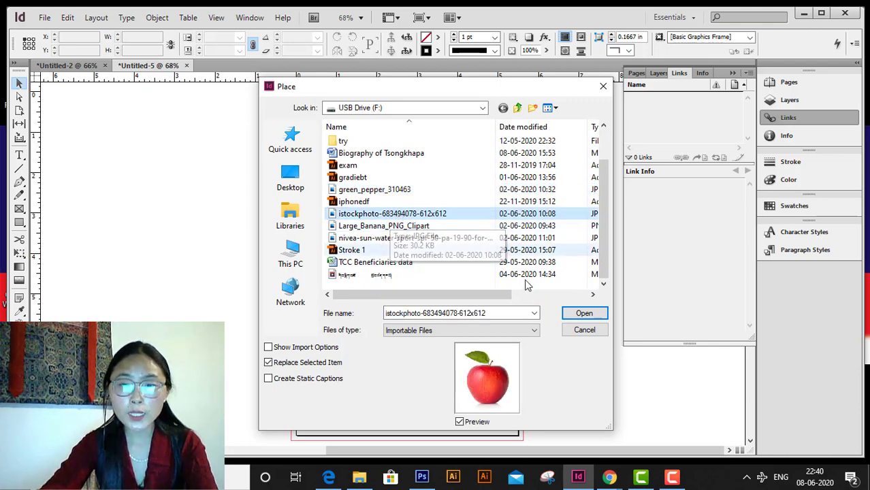
pyautogui.click(584, 314)
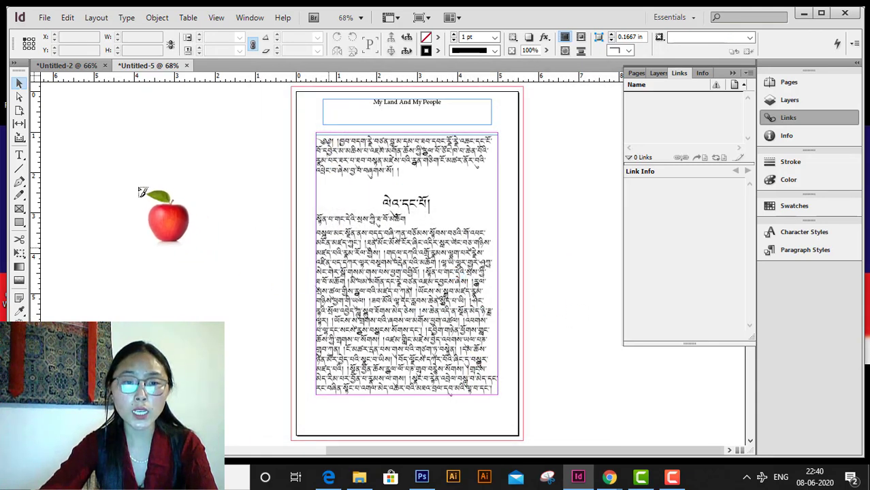
pyautogui.click(100, 164)
pyautogui.moveTo(181, 246)
pyautogui.mouseDown()
pyautogui.moveTo(172, 248)
pyautogui.moveTo(190, 255)
pyautogui.mouseUp()
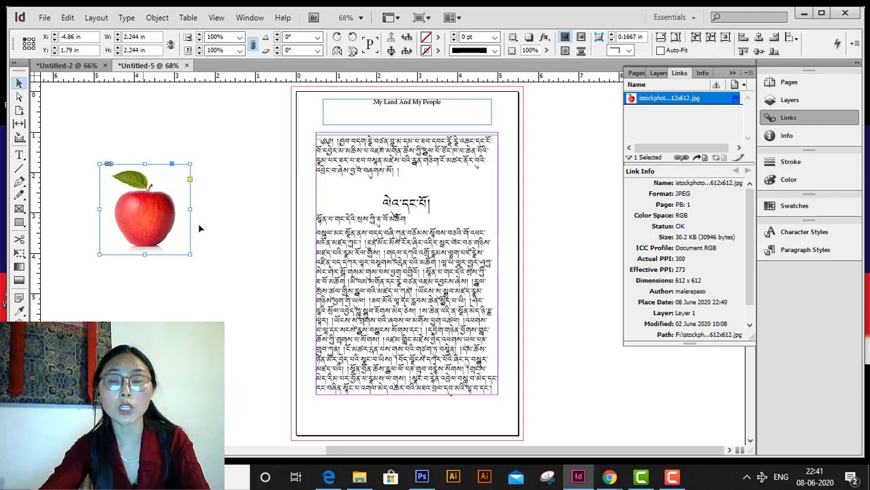
# Step: Examine the Info details of the apple image and the character, word, line and paragraph counts of the body text
pyautogui.click(704, 73)
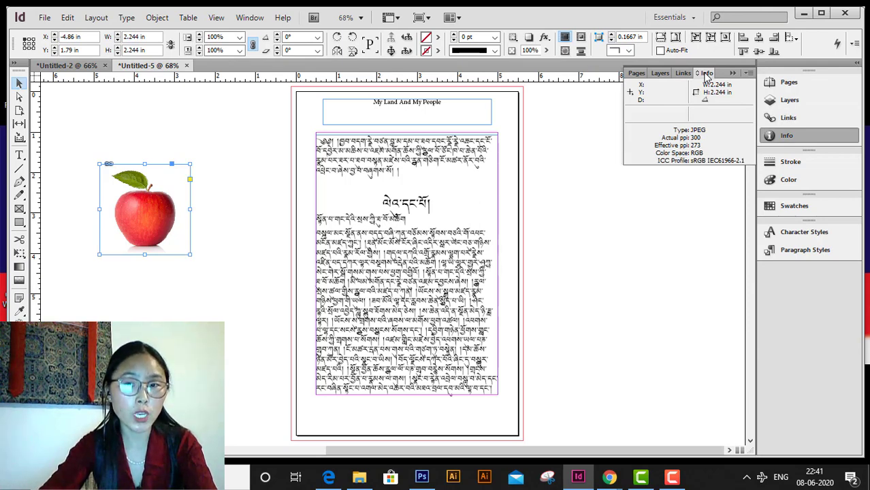
pyautogui.click(147, 209)
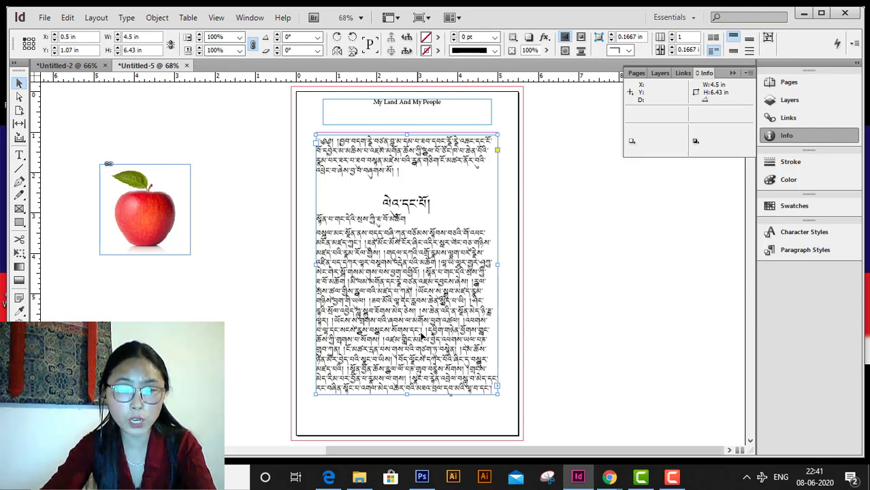
pyautogui.press('t')
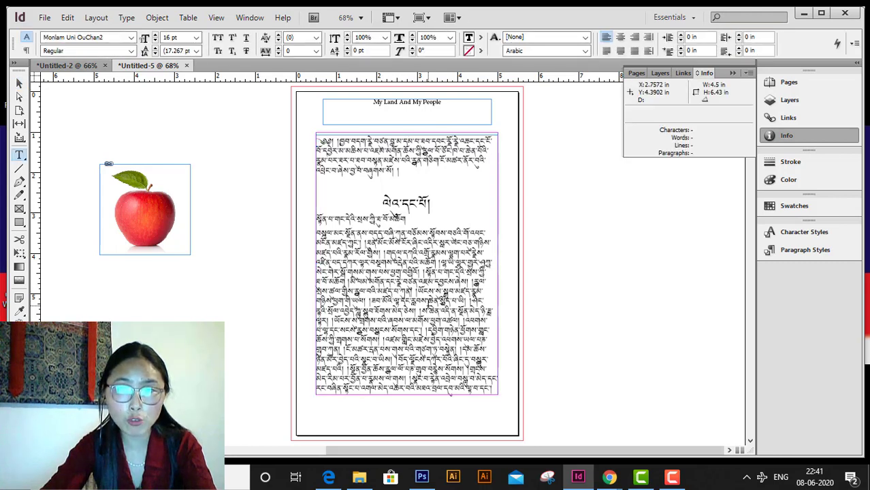
pyautogui.click(428, 304)
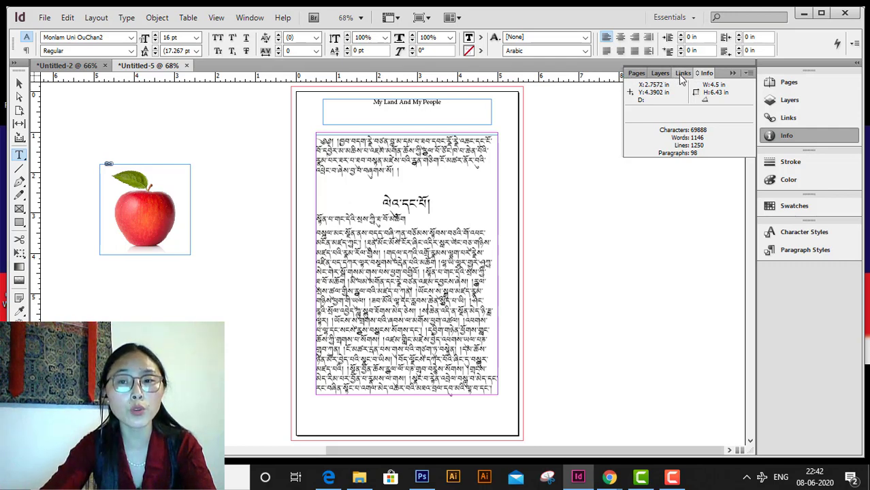
pyautogui.click(254, 19)
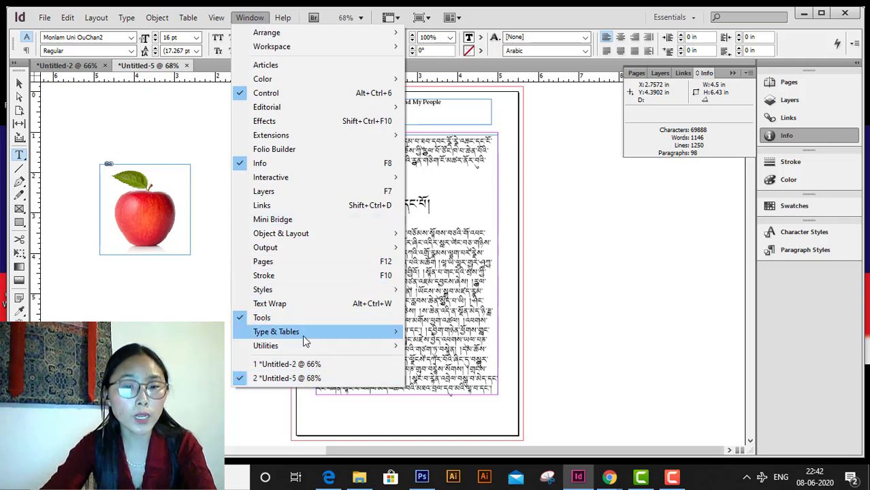
pyautogui.moveTo(304, 341)
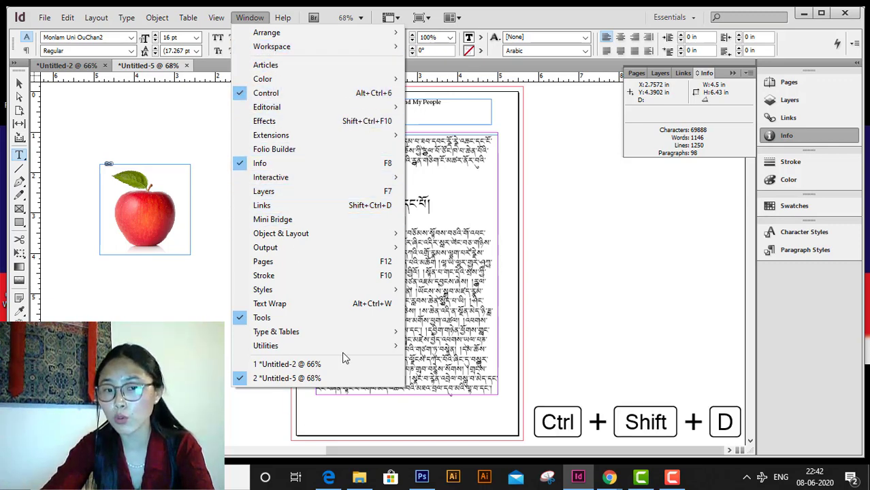
pyautogui.click(629, 264)
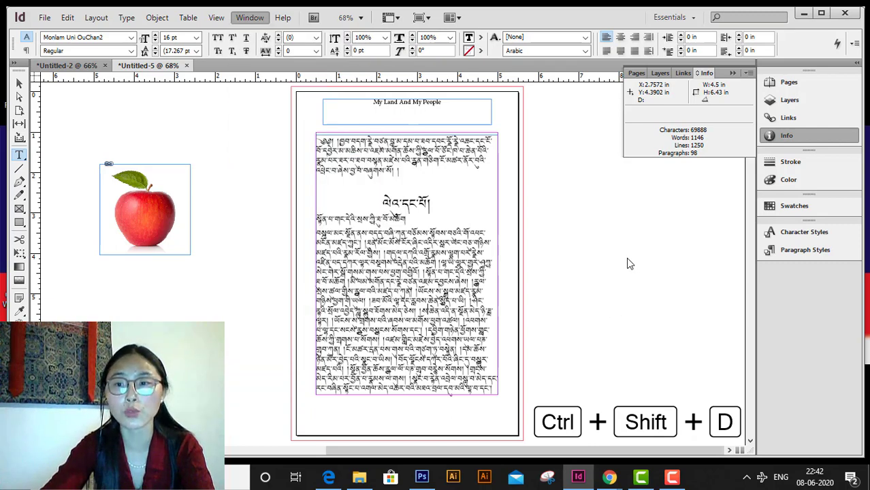
pyautogui.click(23, 84)
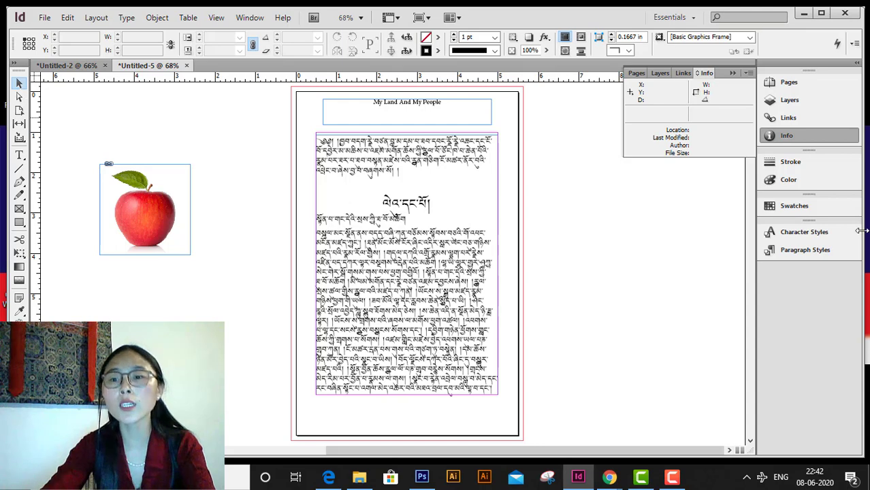
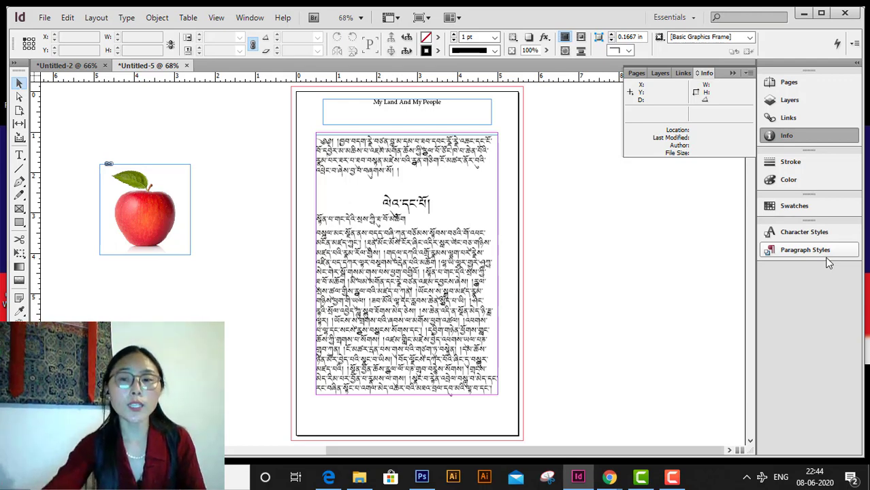
# Step: Detach the Character Styles and Paragraph Styles panel group from the dock and close it
pyautogui.doubleClick(413, 283)
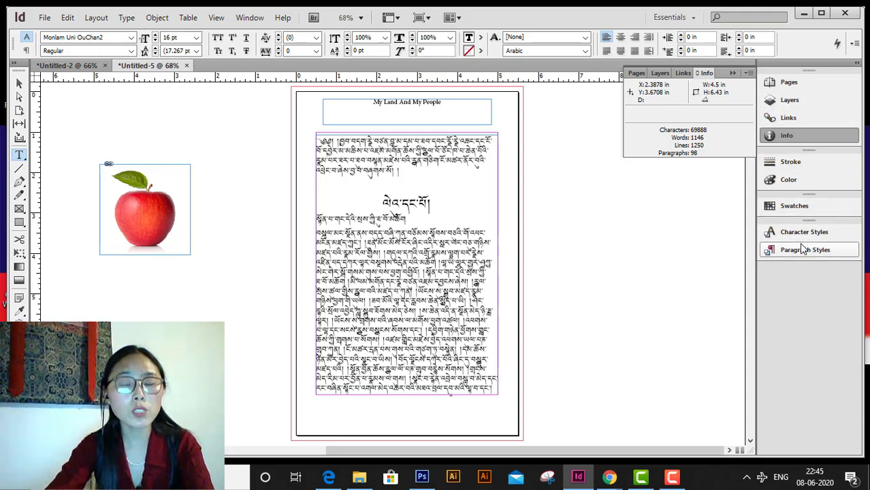
pyautogui.moveTo(814, 227); pyautogui.dragTo(707, 231)
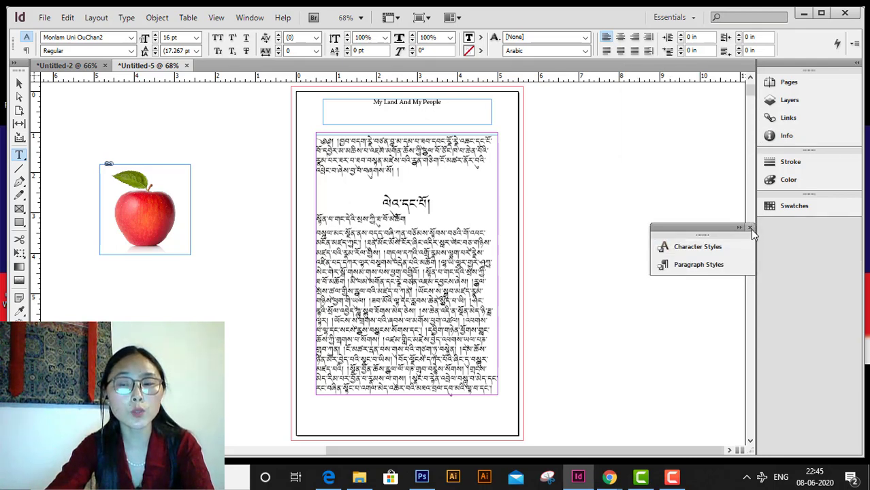
pyautogui.click(750, 228)
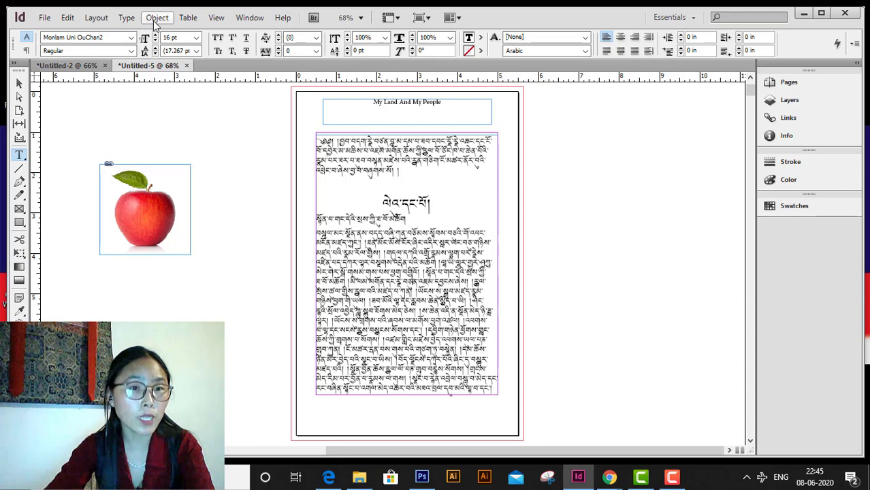
# Step: Reopen Paragraph Styles and dock its panel group back below Swatches
pyautogui.click(127, 19)
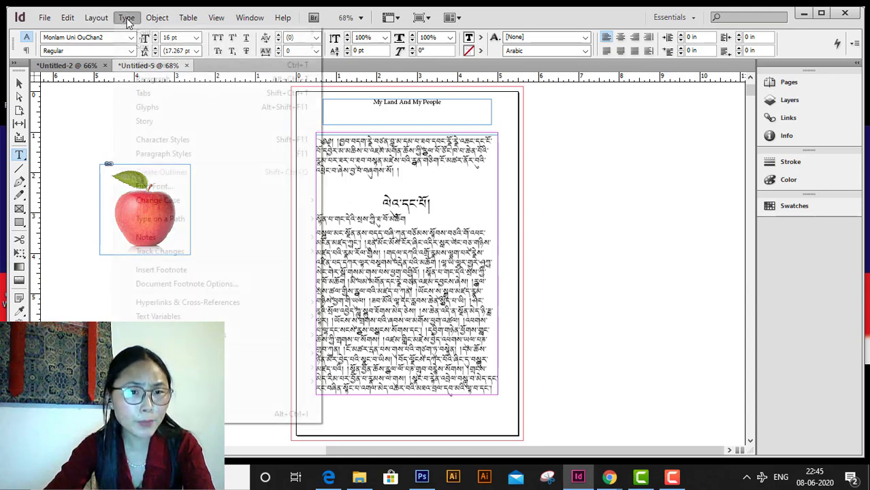
pyautogui.click(172, 153)
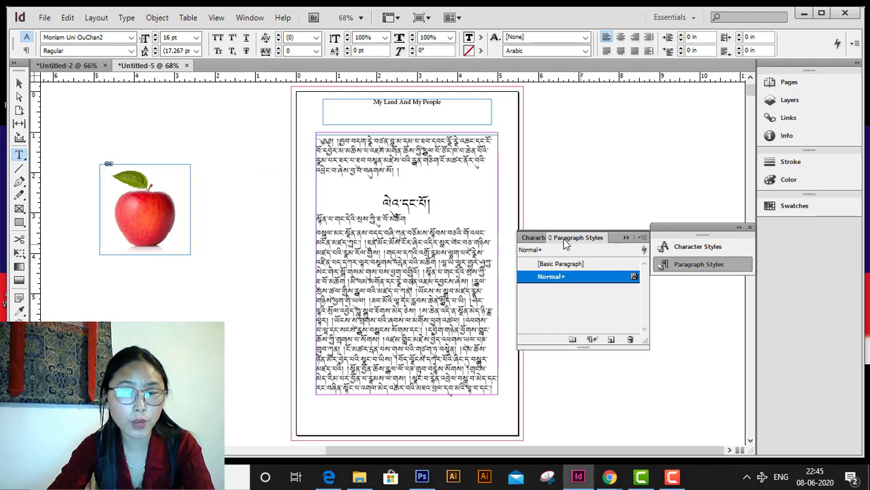
pyautogui.moveTo(619, 237); pyautogui.dragTo(855, 228)
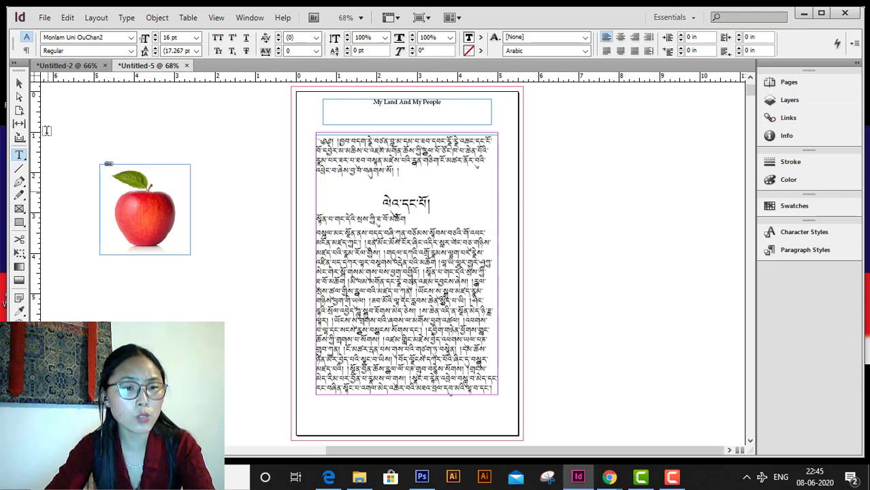
# Step: Shift the apple image inside its frame toward the lower-left corner and restore its fit within the frame
pyautogui.click(19, 83)
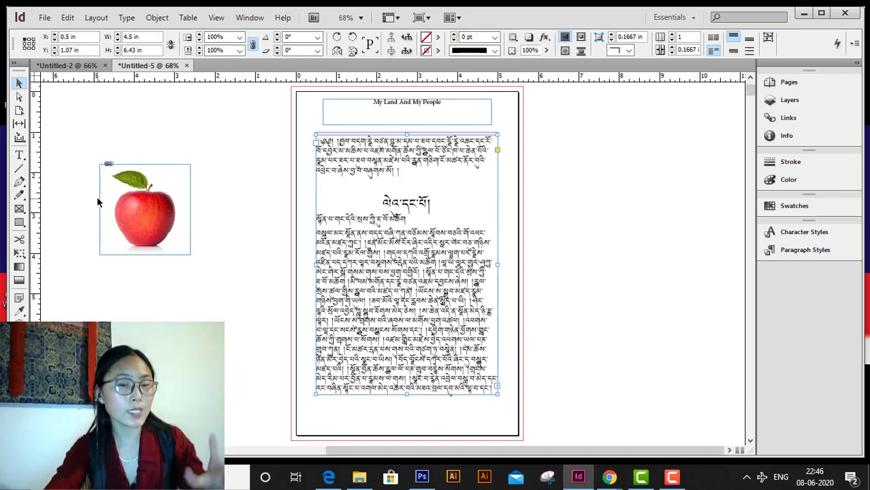
pyautogui.click(143, 163)
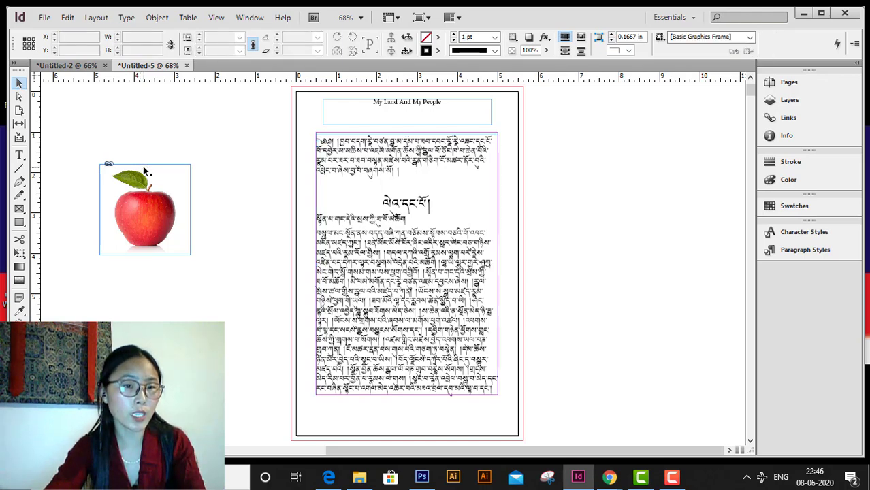
pyautogui.click(150, 168)
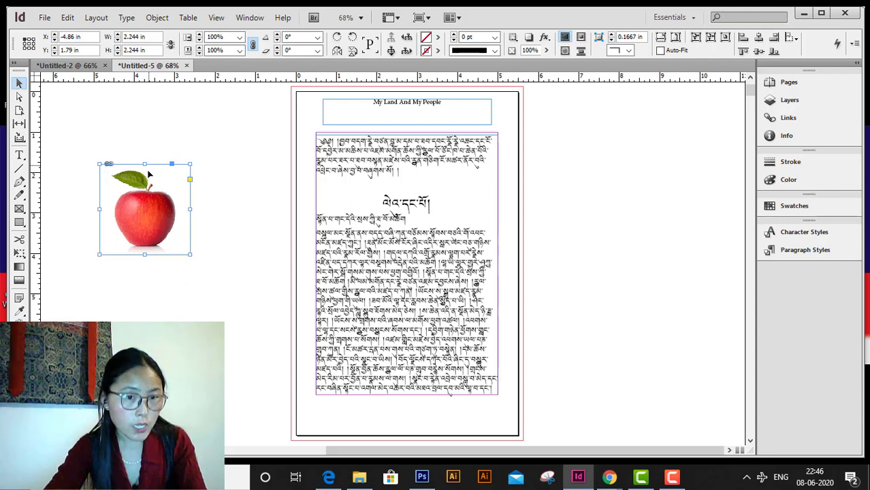
pyautogui.moveTo(141, 217); pyautogui.dragTo(111, 258)
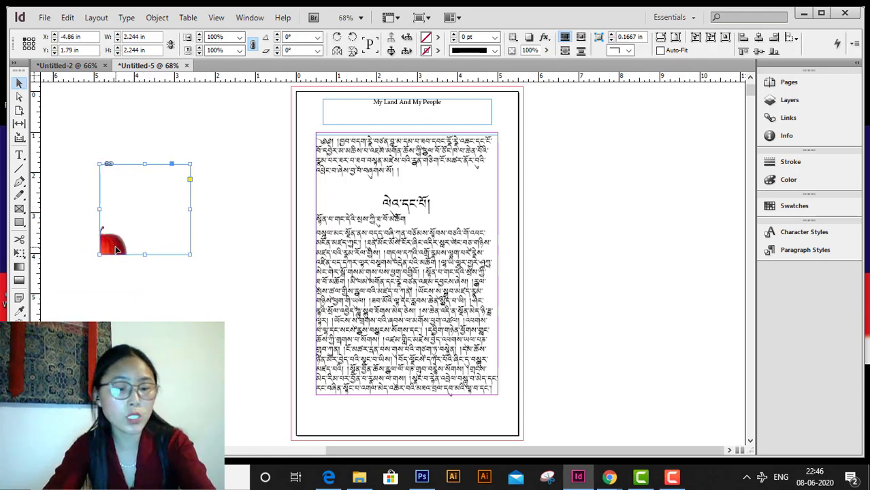
pyautogui.hotkey('ctrl', 'alt', 'shift', 'c')
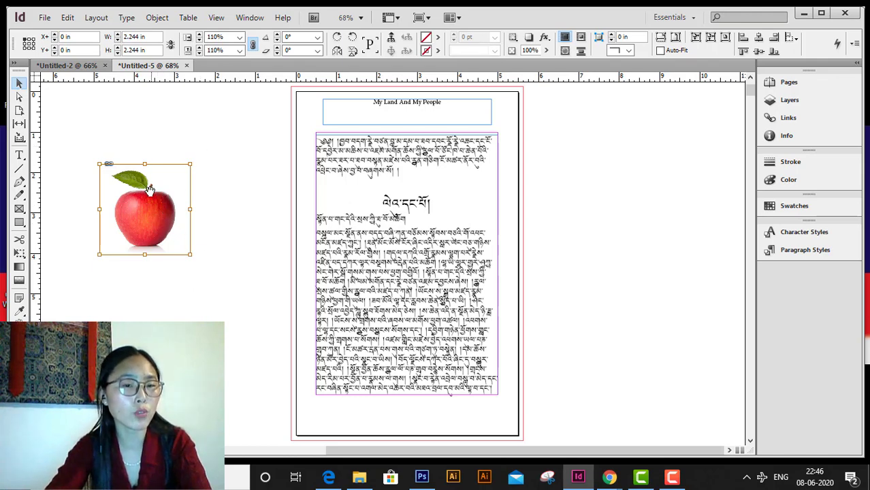
pyautogui.click(212, 253)
# Step: Move the apple frame down the pasteboard to Y 4.97 in and back up to Y 1.79 in
pyautogui.click(158, 215)
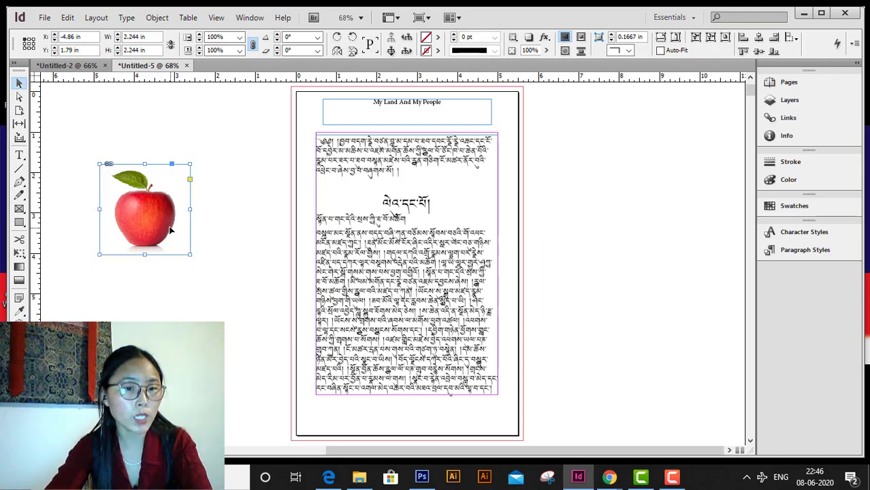
pyautogui.moveTo(159, 215); pyautogui.dragTo(122, 344)
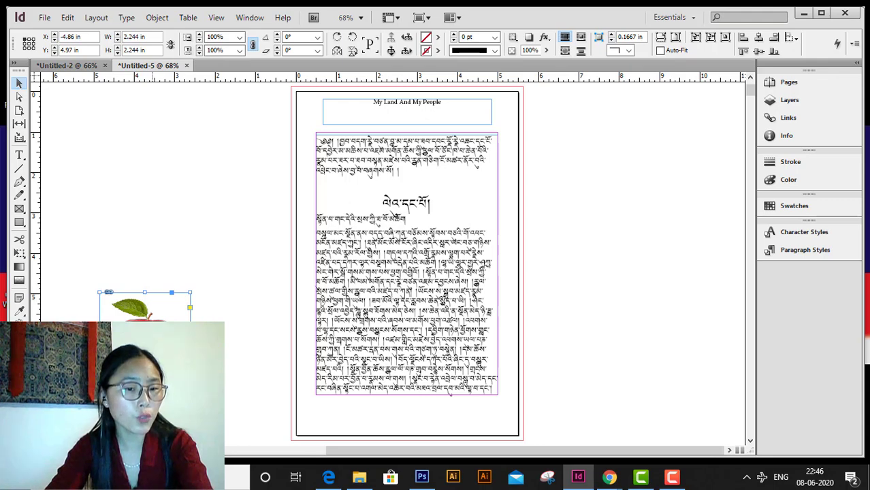
pyautogui.moveTo(172, 335); pyautogui.dragTo(173, 204)
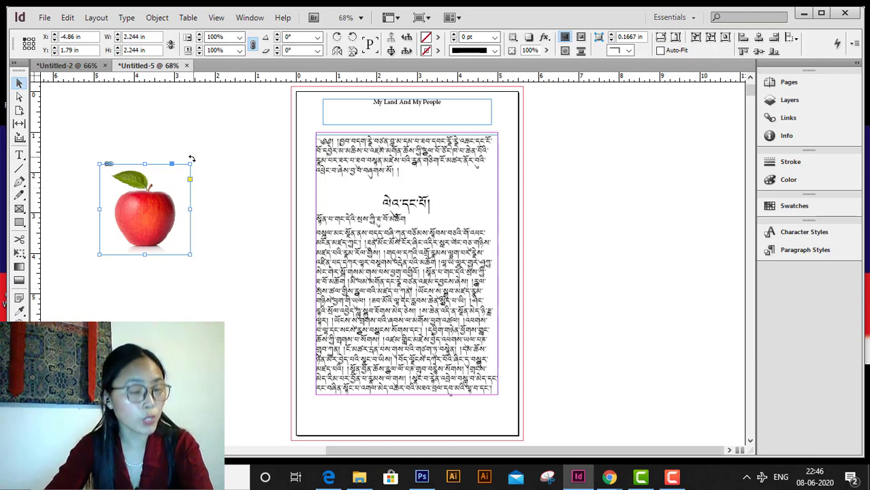
# Step: Rotate the apple frame to -65° and undo the rotation
pyautogui.moveTo(192, 158); pyautogui.dragTo(215, 245)
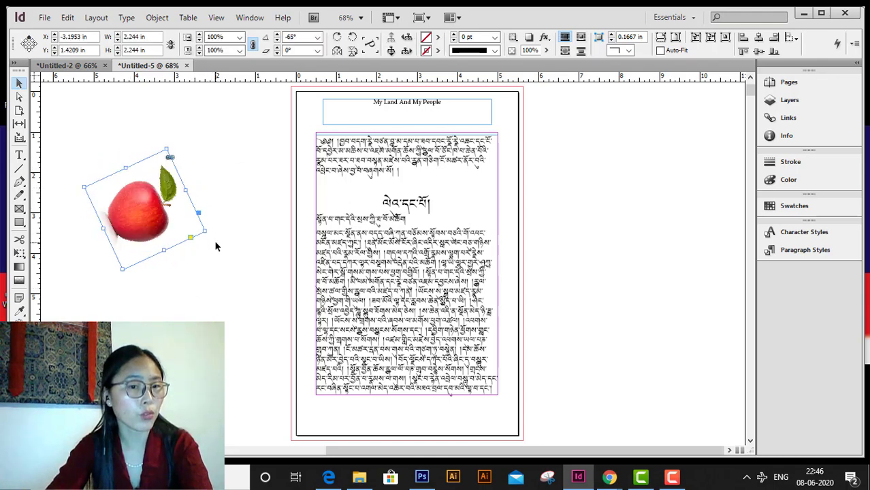
pyautogui.hotkey('ctrl', 'z')
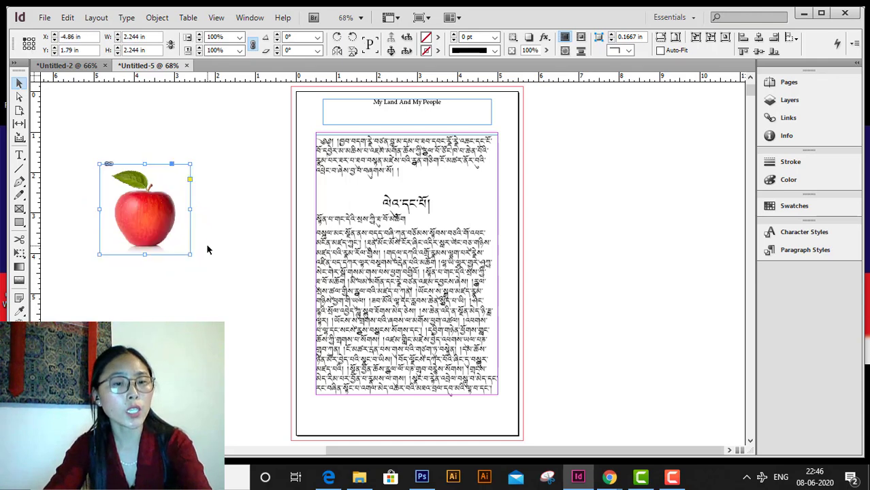
# Step: Round all four corners of the apple frame to a radius of about 0.88 in
pyautogui.click(190, 181)
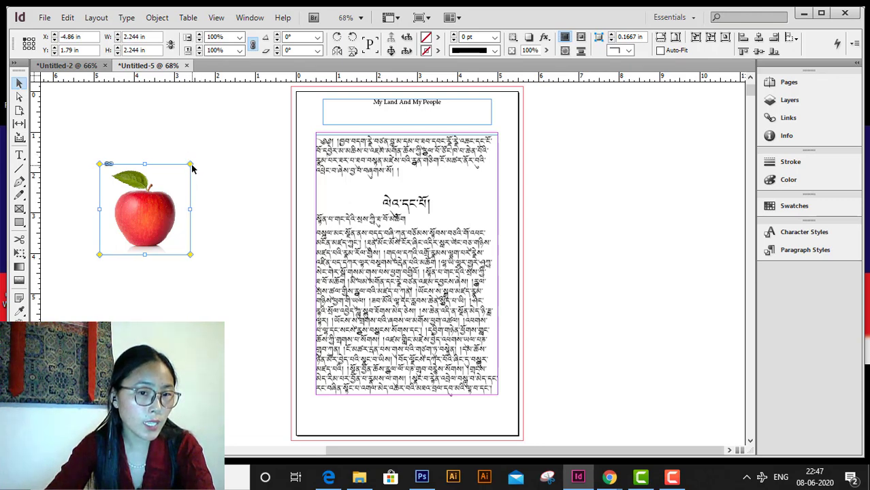
pyautogui.moveTo(191, 168); pyautogui.dragTo(170, 201)
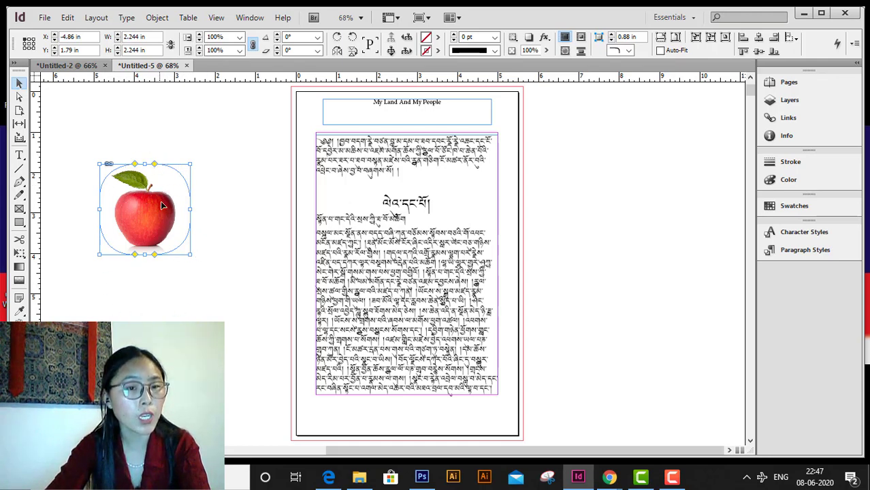
# Step: Distort the apple frame's outline by pulling its upper-left, top and right-side anchor points outward, the last to about X -1.46 in, Y 2.79 in
pyautogui.click(20, 97)
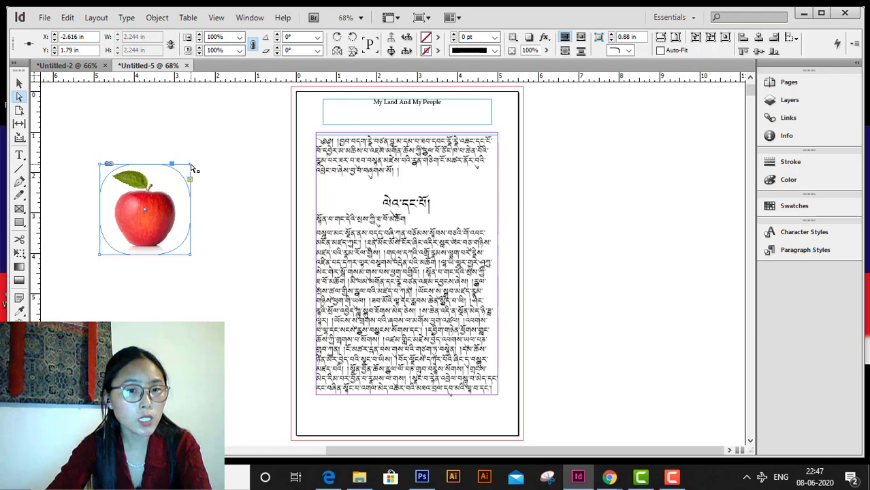
pyautogui.moveTo(191, 166)
pyautogui.mouseDown()
pyautogui.moveTo(213, 159)
pyautogui.moveTo(185, 156)
pyautogui.moveTo(189, 169)
pyautogui.moveTo(183, 156)
pyautogui.mouseUp()
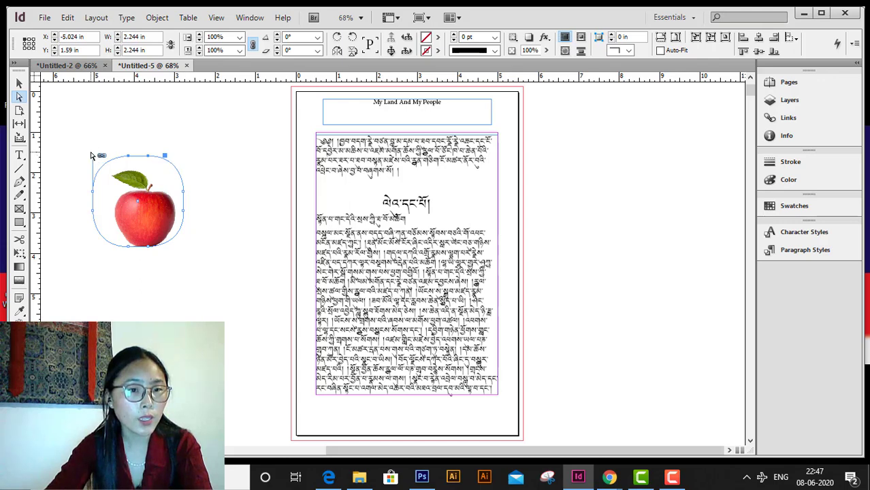
pyautogui.moveTo(90, 155); pyautogui.dragTo(47, 199)
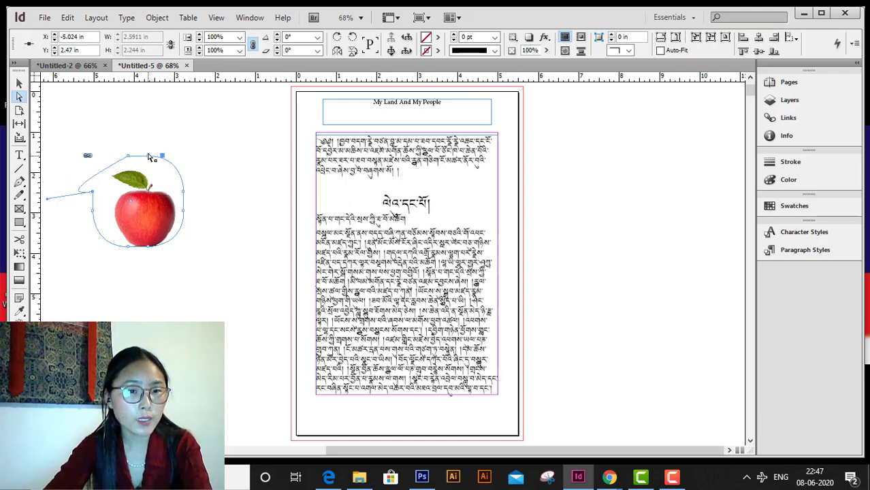
pyautogui.moveTo(162, 156); pyautogui.dragTo(165, 118)
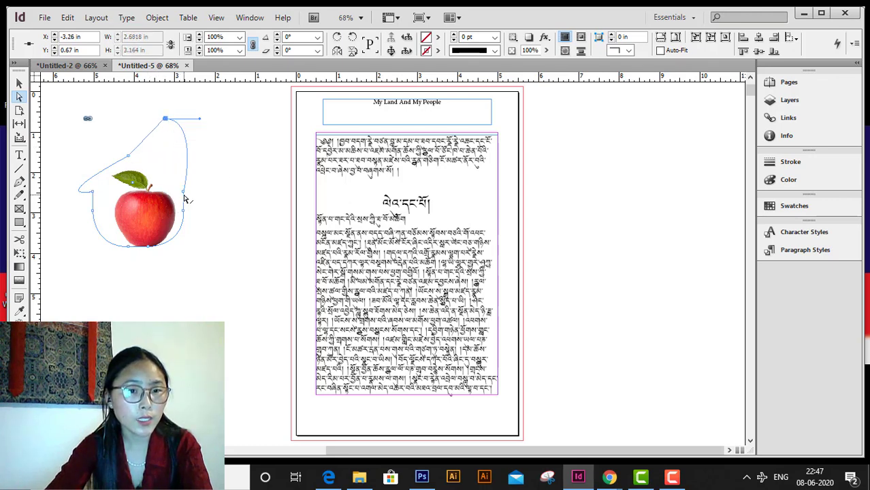
pyautogui.moveTo(183, 195); pyautogui.dragTo(236, 203)
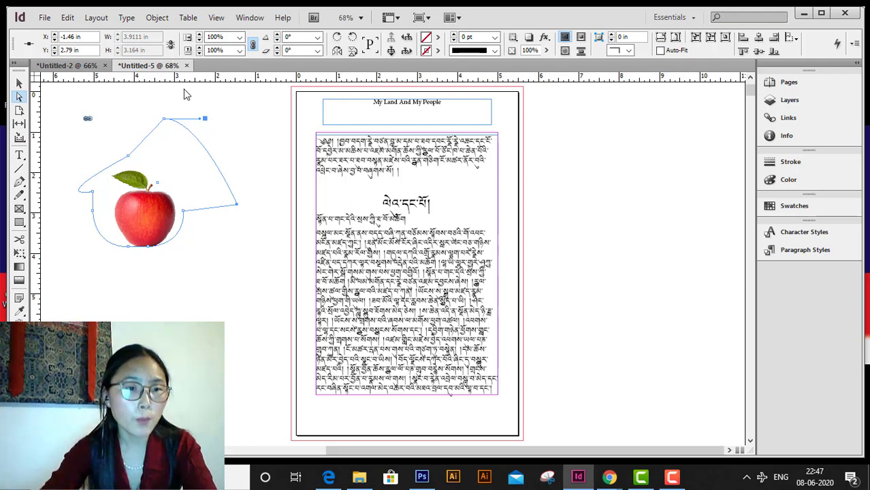
# Step: Stretch the apple image inside its frame to about 3.62 in by 2.564 in and move it up within the frame
pyautogui.click(138, 203)
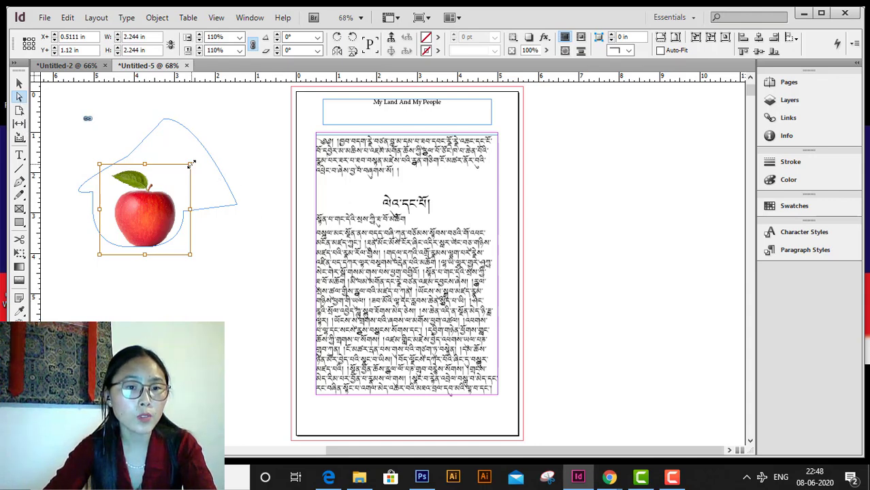
pyautogui.moveTo(191, 165); pyautogui.dragTo(246, 151)
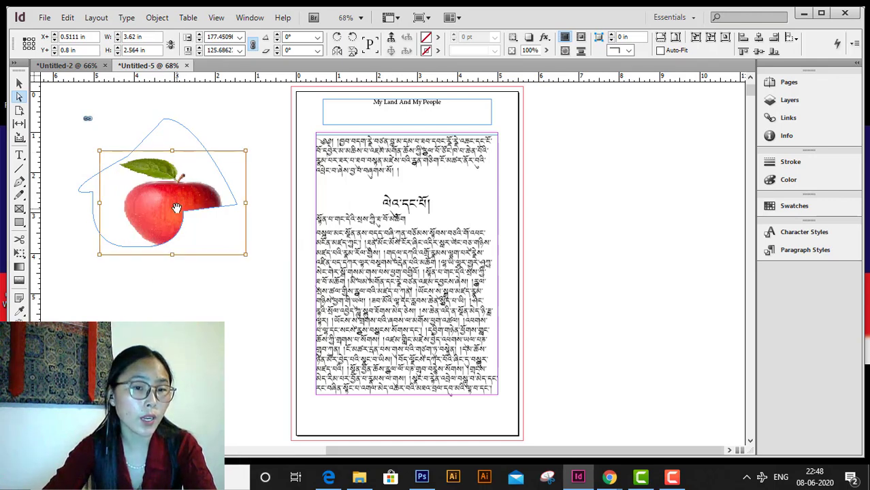
pyautogui.moveTo(174, 200); pyautogui.dragTo(178, 170)
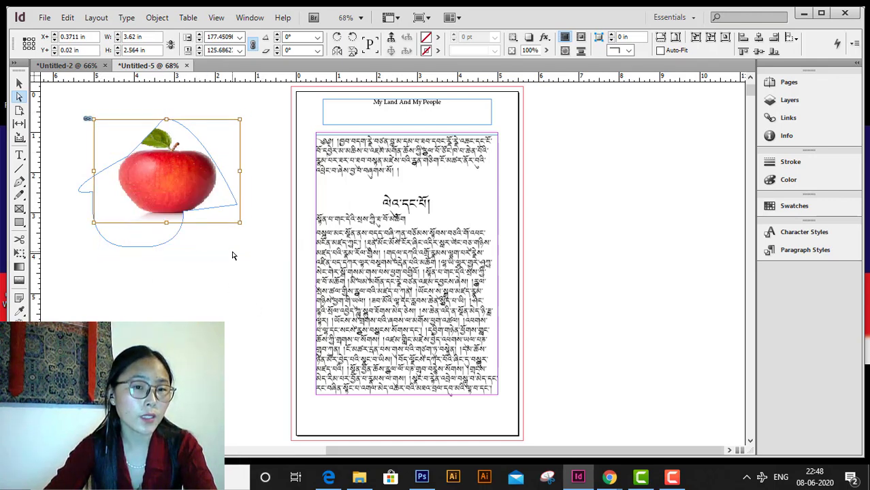
# Step: Draw a rectangle about 2.24 in by 1.855 in below the apple and pull its two upper corner points outward into an irregular shape
pyautogui.click(19, 222)
pyautogui.moveTo(122, 305); pyautogui.dragTo(210, 358)
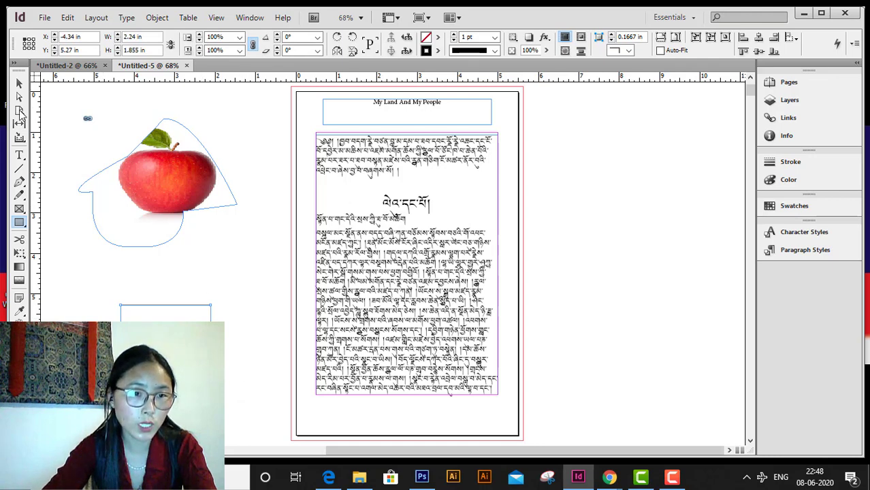
pyautogui.click(19, 96)
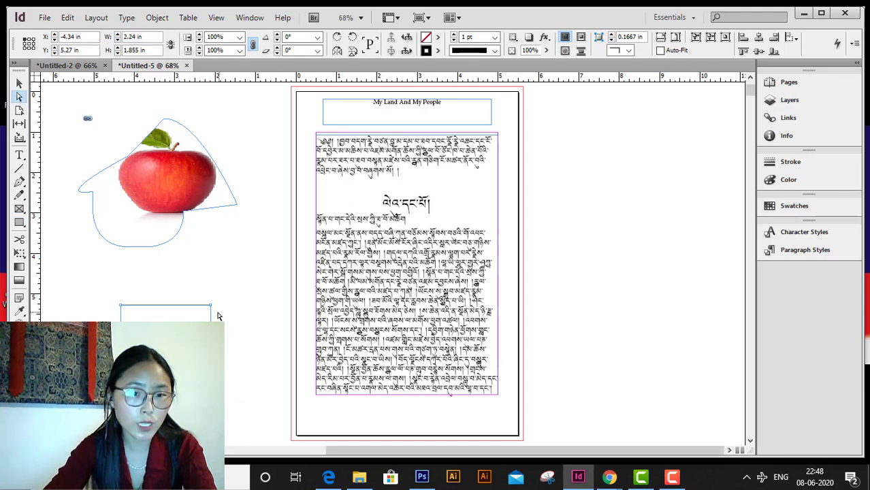
pyautogui.moveTo(211, 309); pyautogui.dragTo(243, 239)
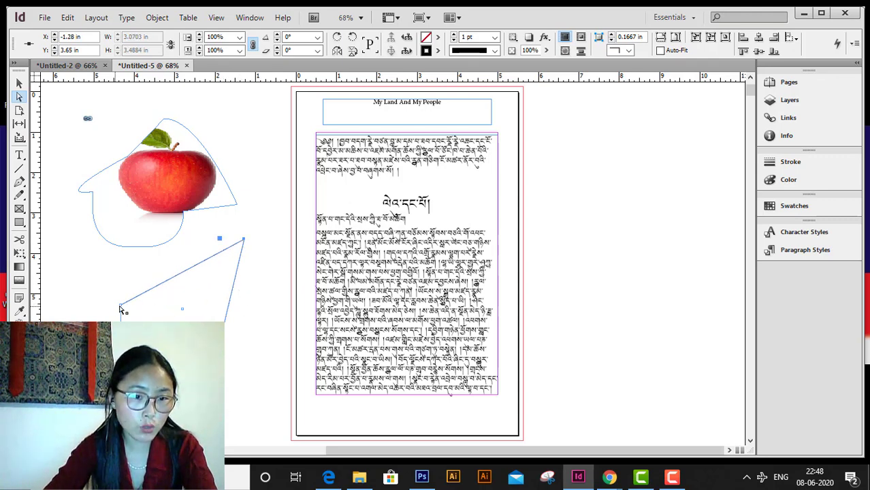
pyautogui.moveTo(106, 308); pyautogui.dragTo(98, 292)
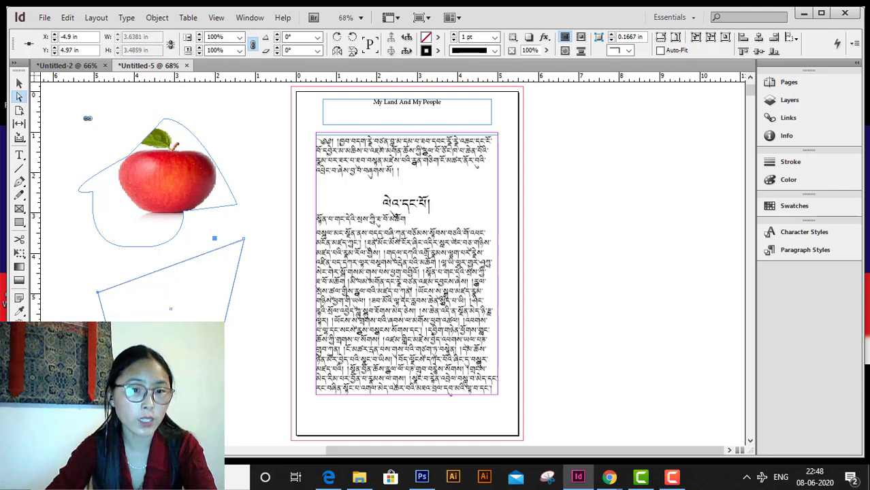
# Step: Delete the apple image frame and the reshaped rectangle from the pasteboard
pyautogui.click(19, 82)
pyautogui.moveTo(75, 117); pyautogui.dragTo(256, 375)
pyautogui.press('Delete')
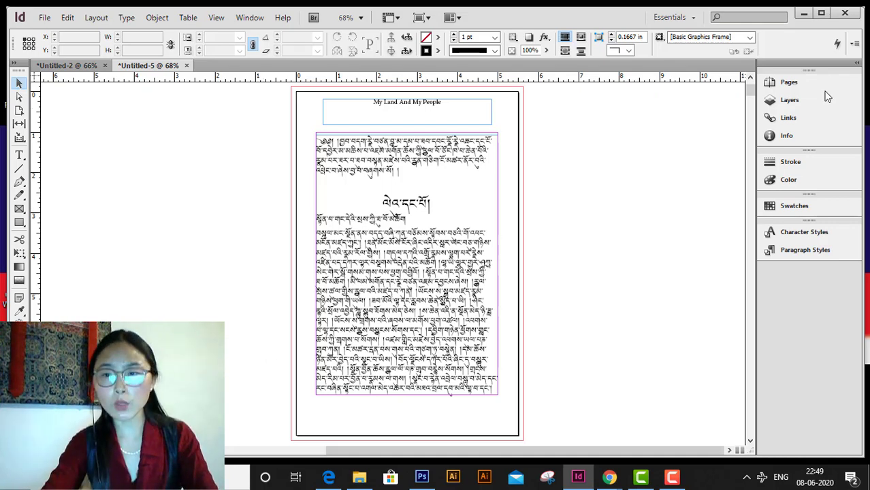
# Step: Show the document's page thumbnails and master pages
pyautogui.click(788, 83)
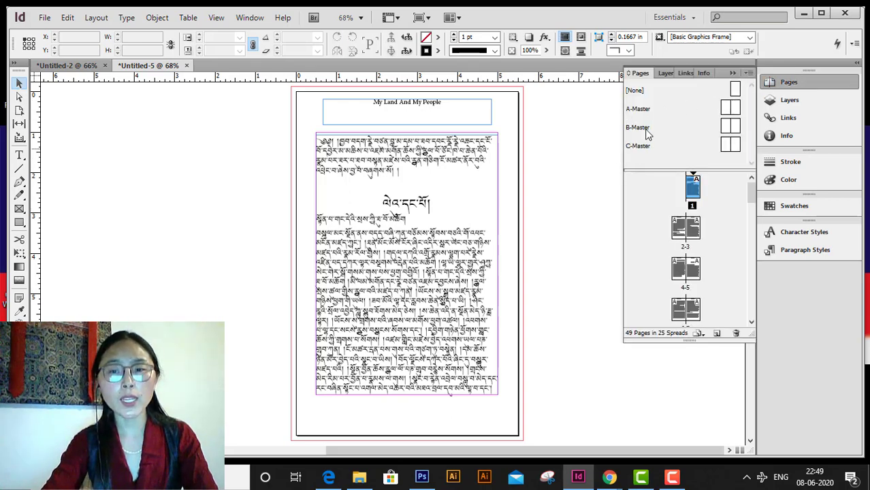